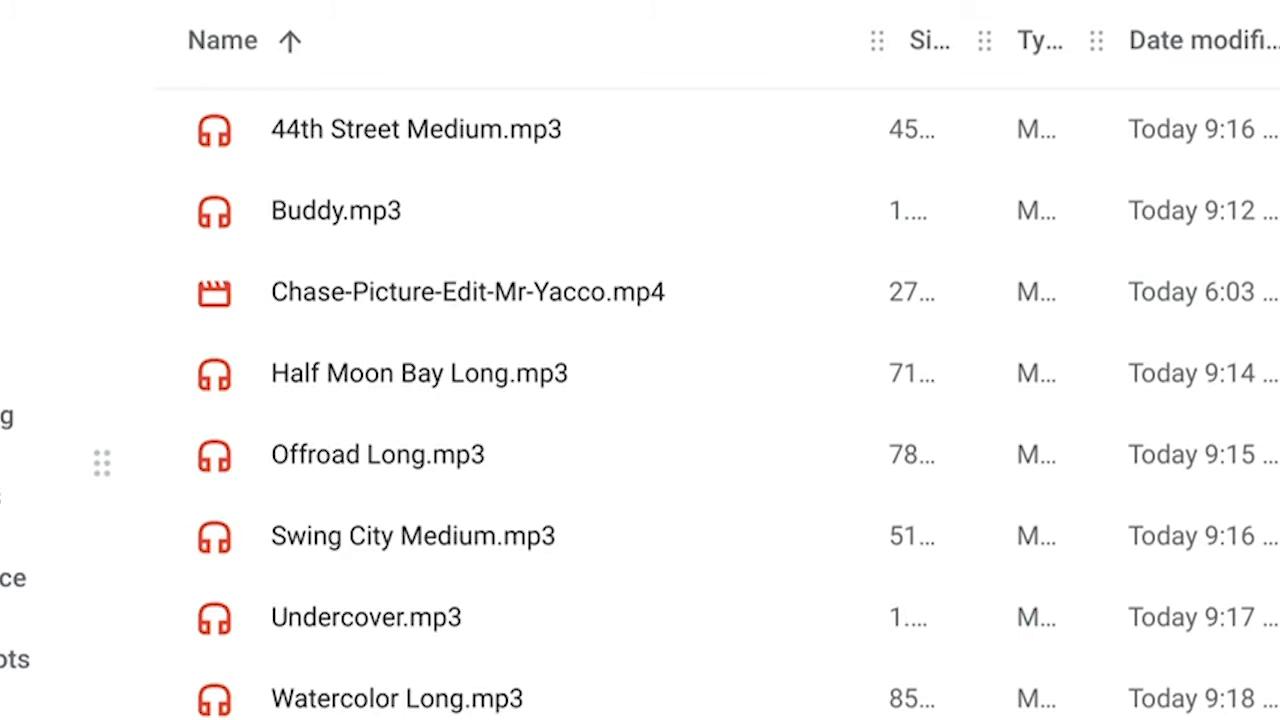
Create a new video project and rename it Chase Soundtrack.
click(569, 305)
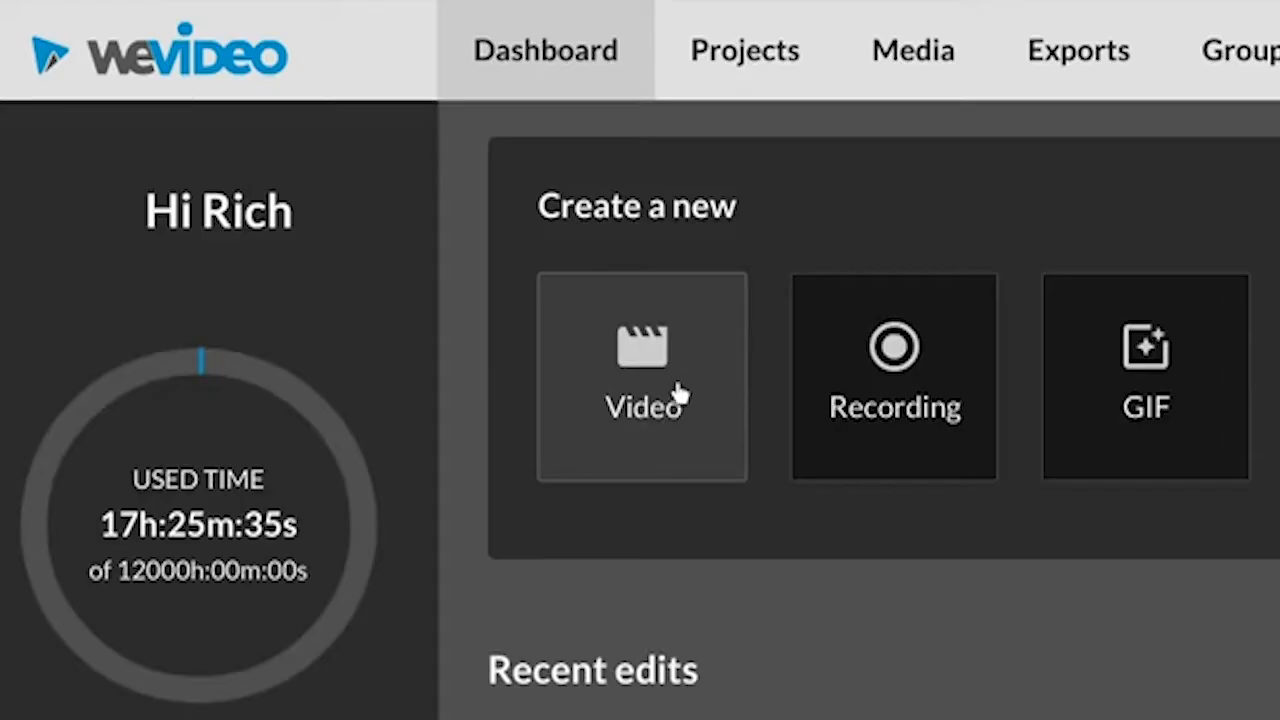
click(678, 395)
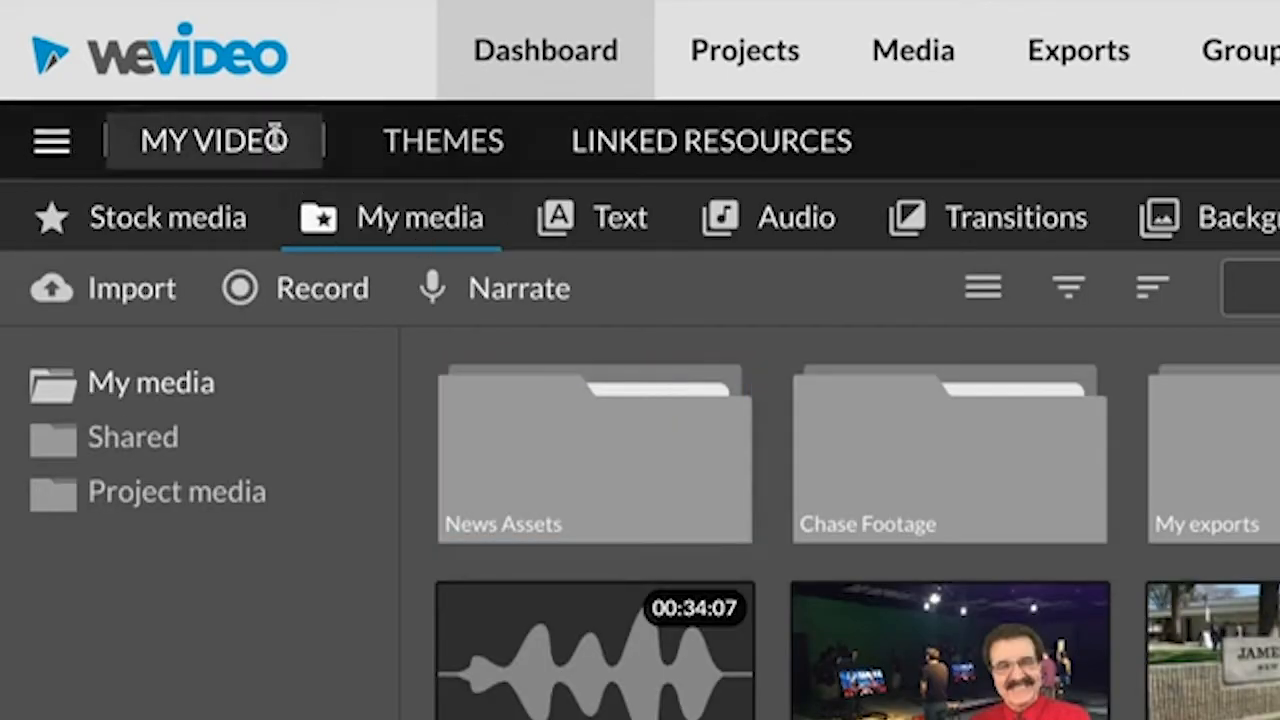
click(275, 140)
drag(366, 338, 194, 354)
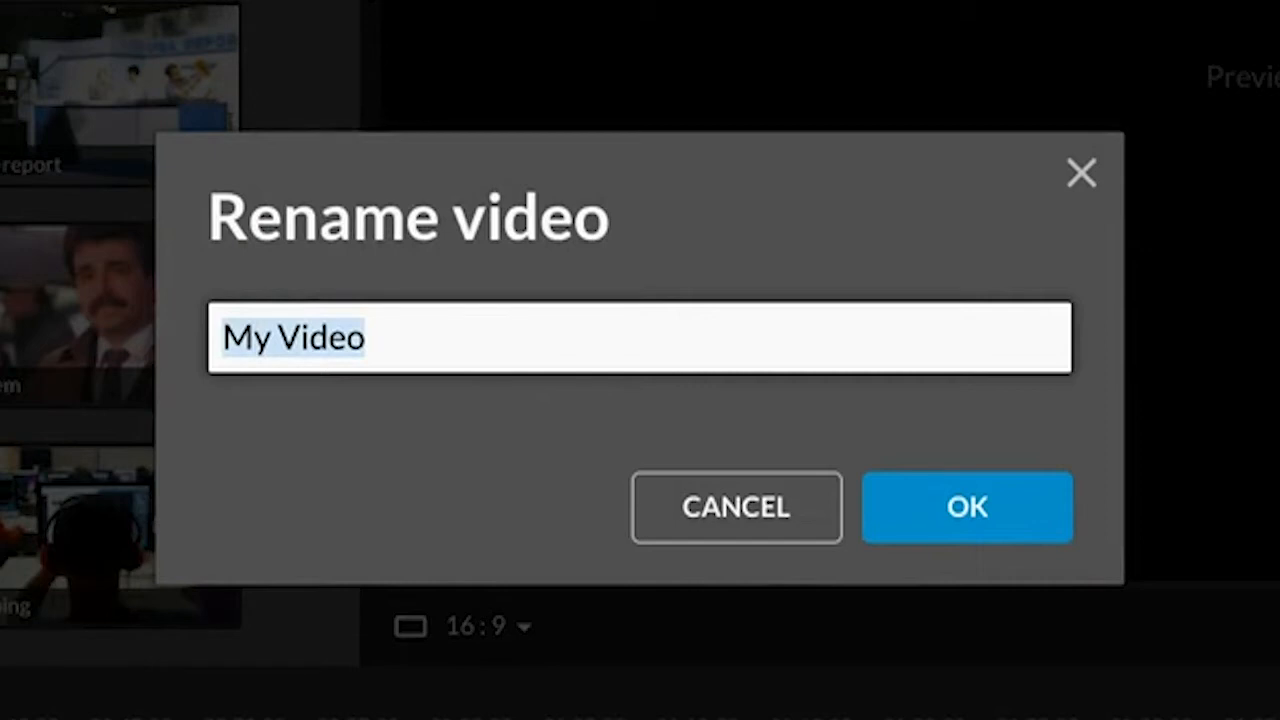
text(Chase SOun)
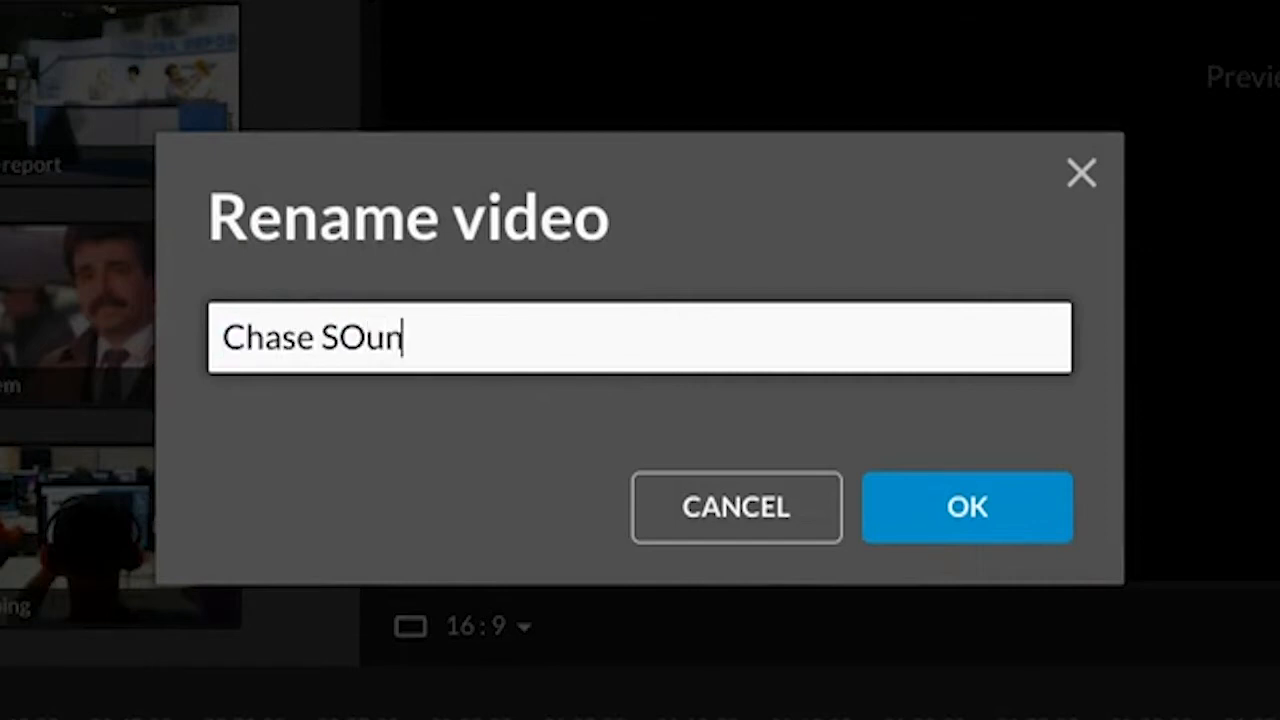
key(BackSpace)
key(BackSpace)
key(BackSpace)
text(oundtrack)
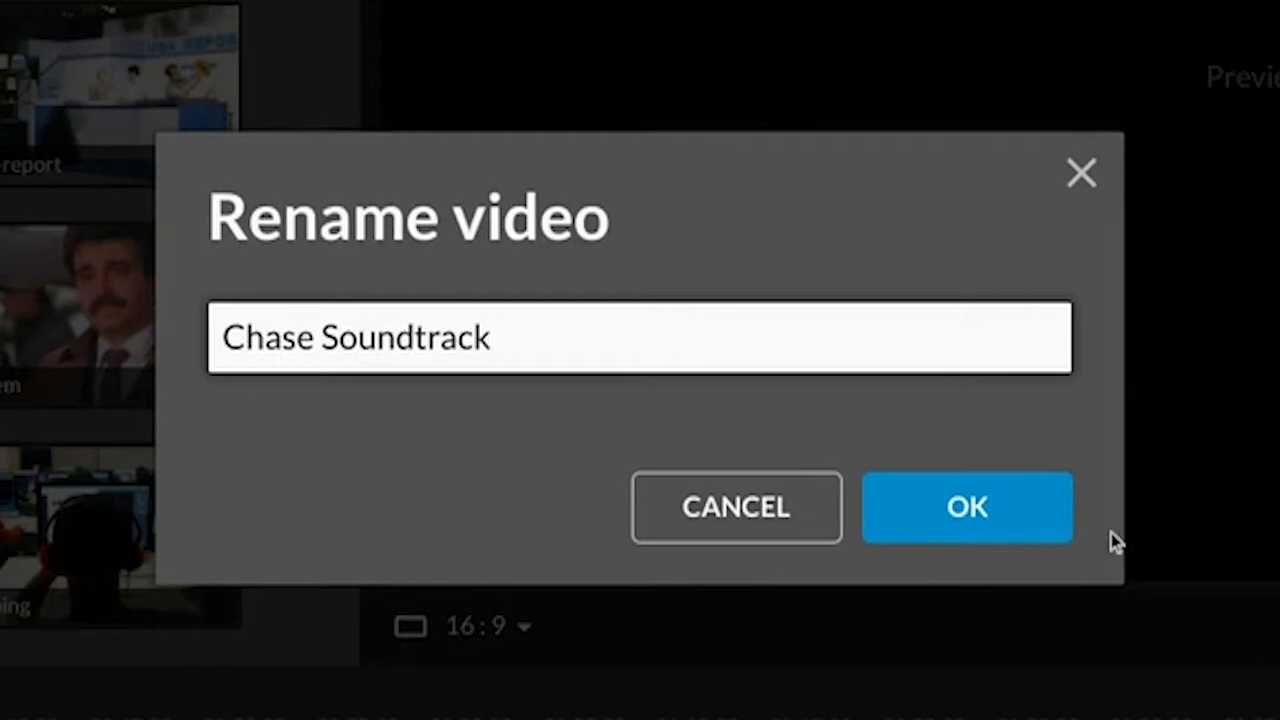
click(1046, 517)
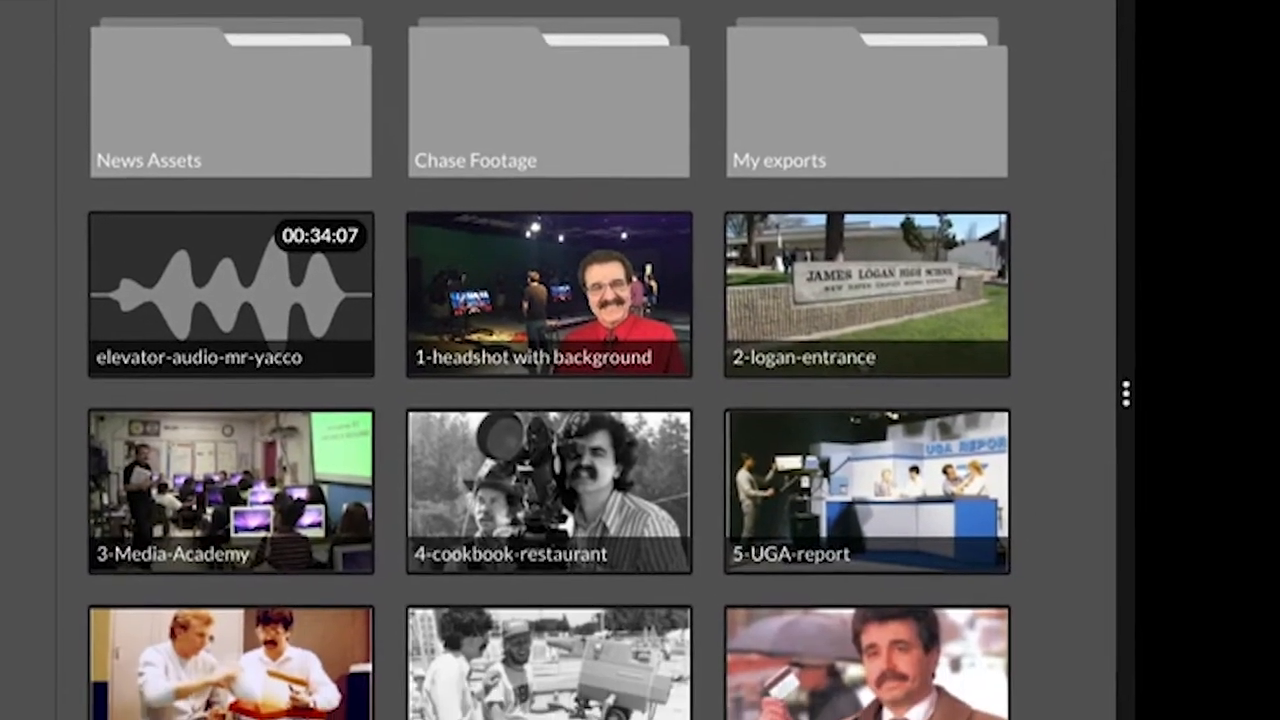
Create a folder named Chase Soundtrack in My media and open it.
right_click(1067, 565)
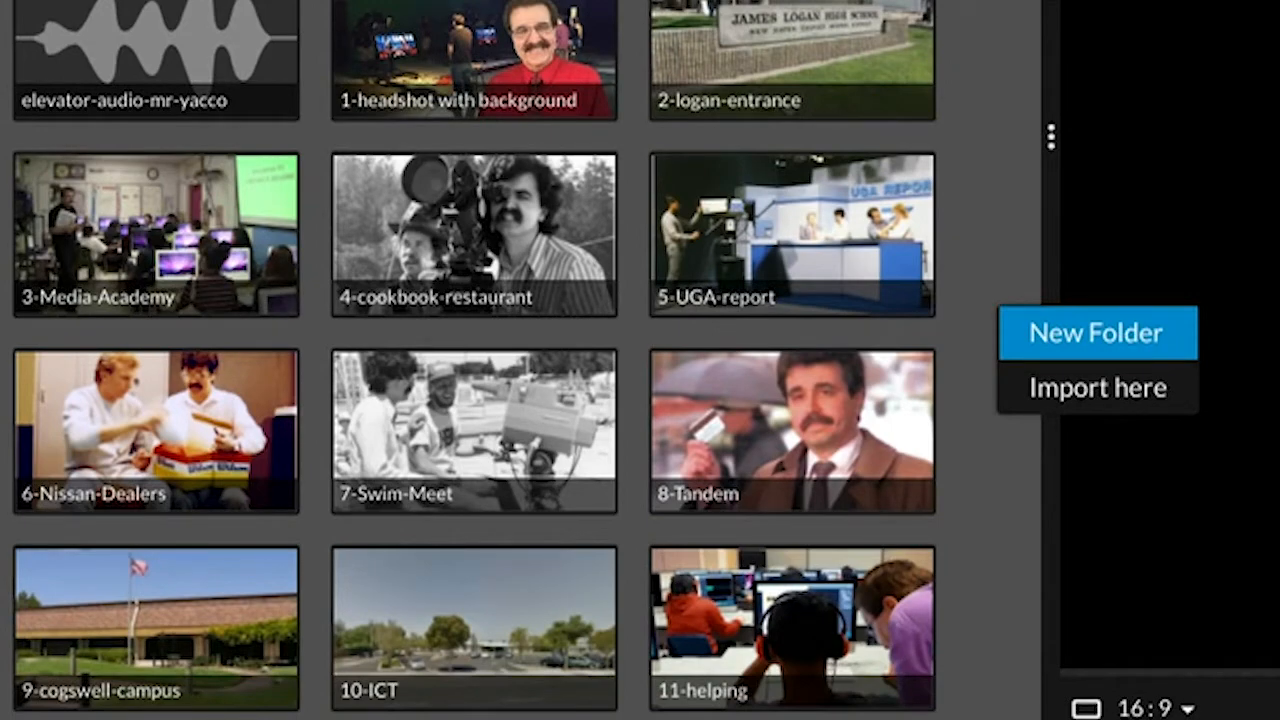
click(1003, 340)
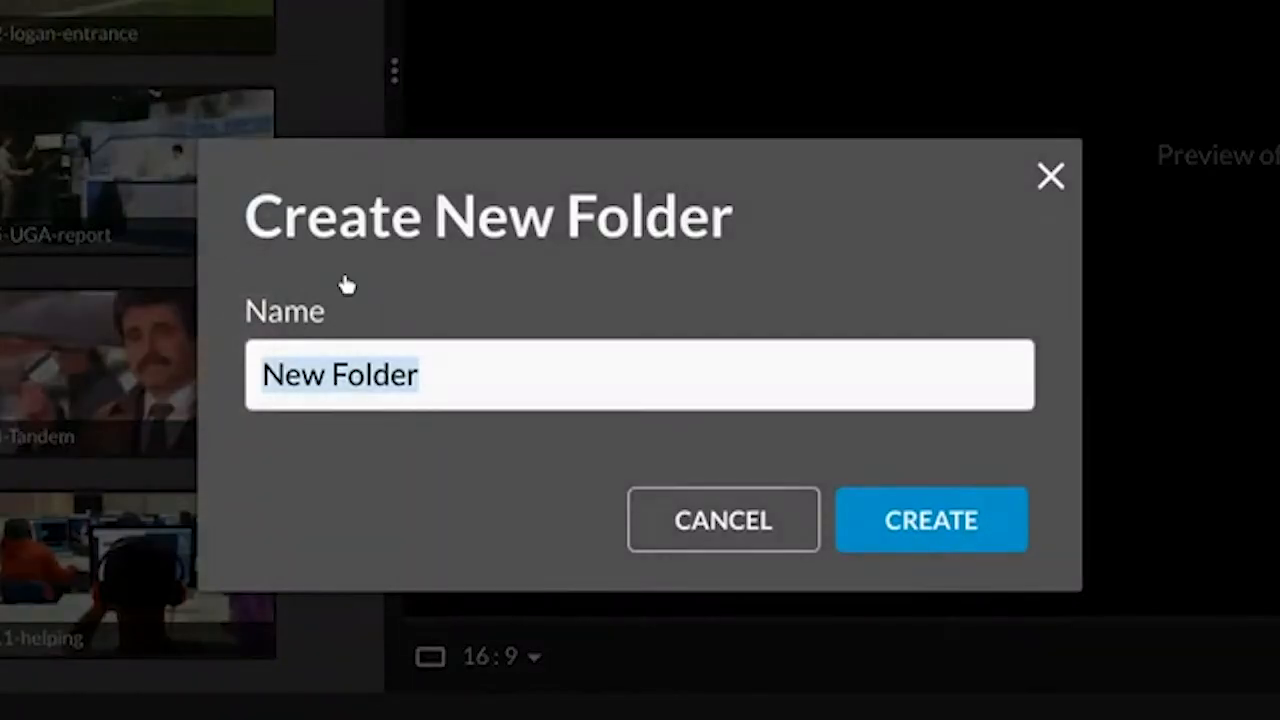
text(S)
key(BackSpace)
text(Chase Soun)
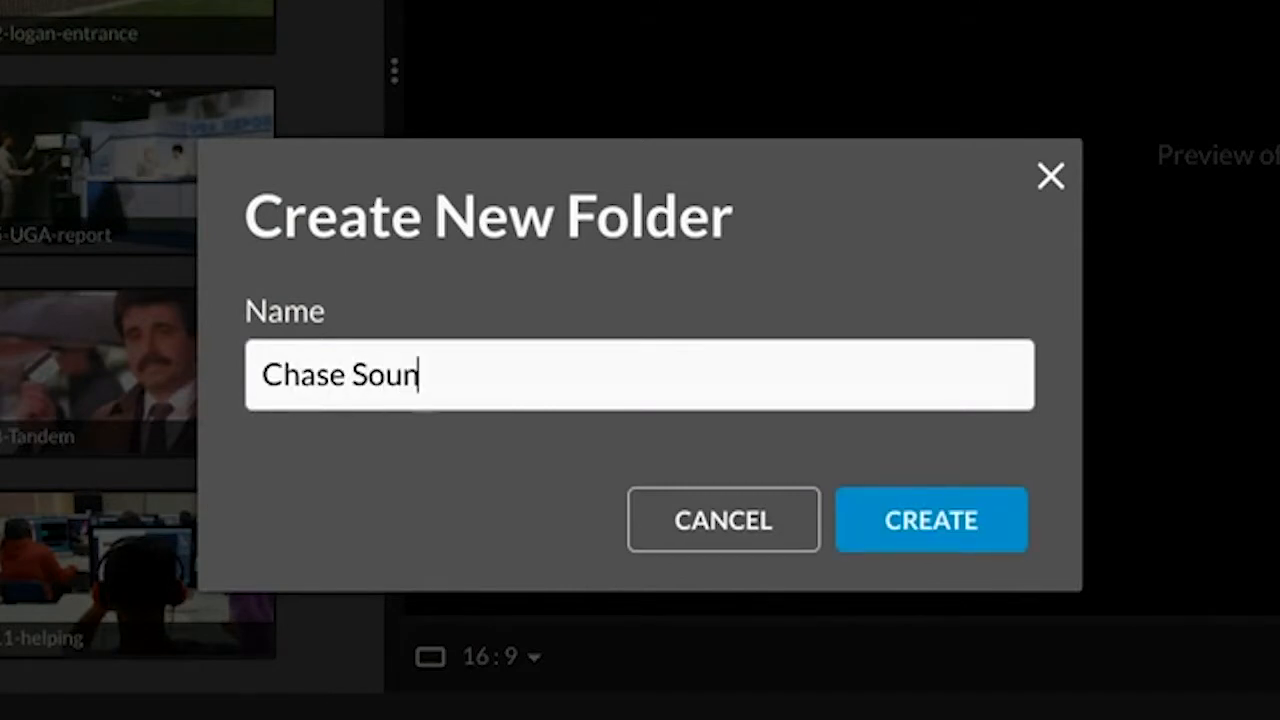
text(dtrack)
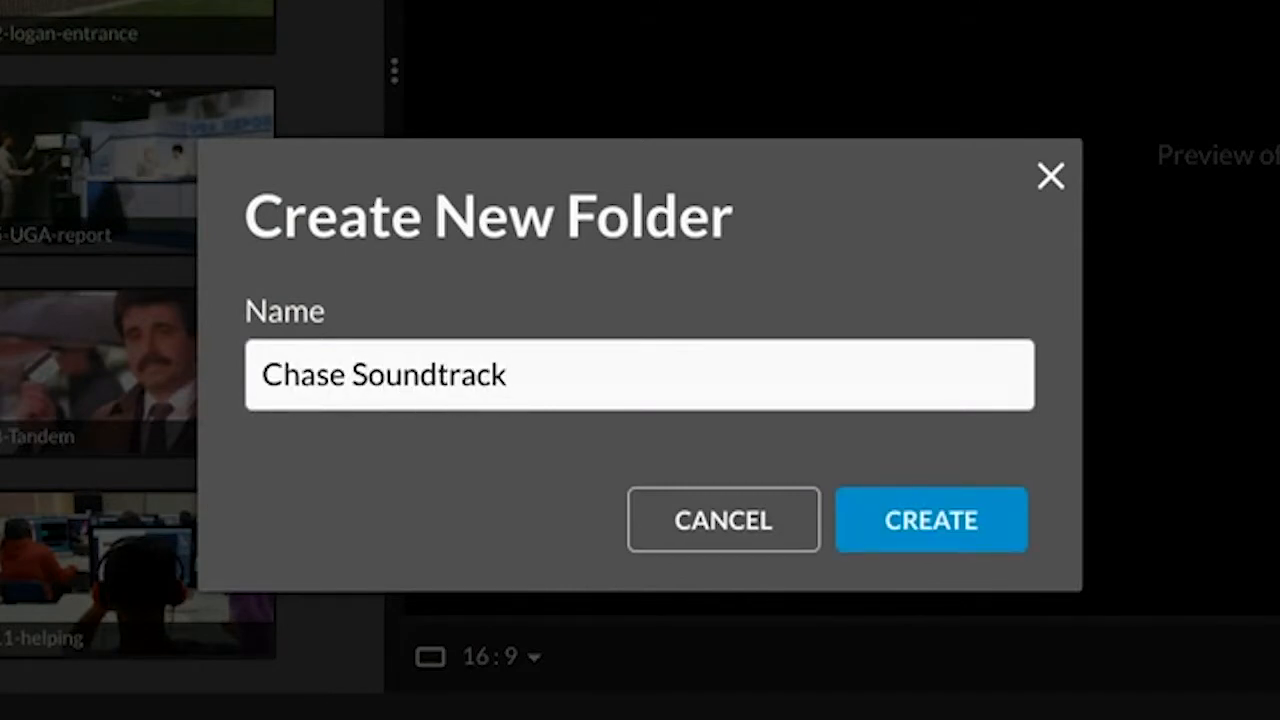
key(Return)
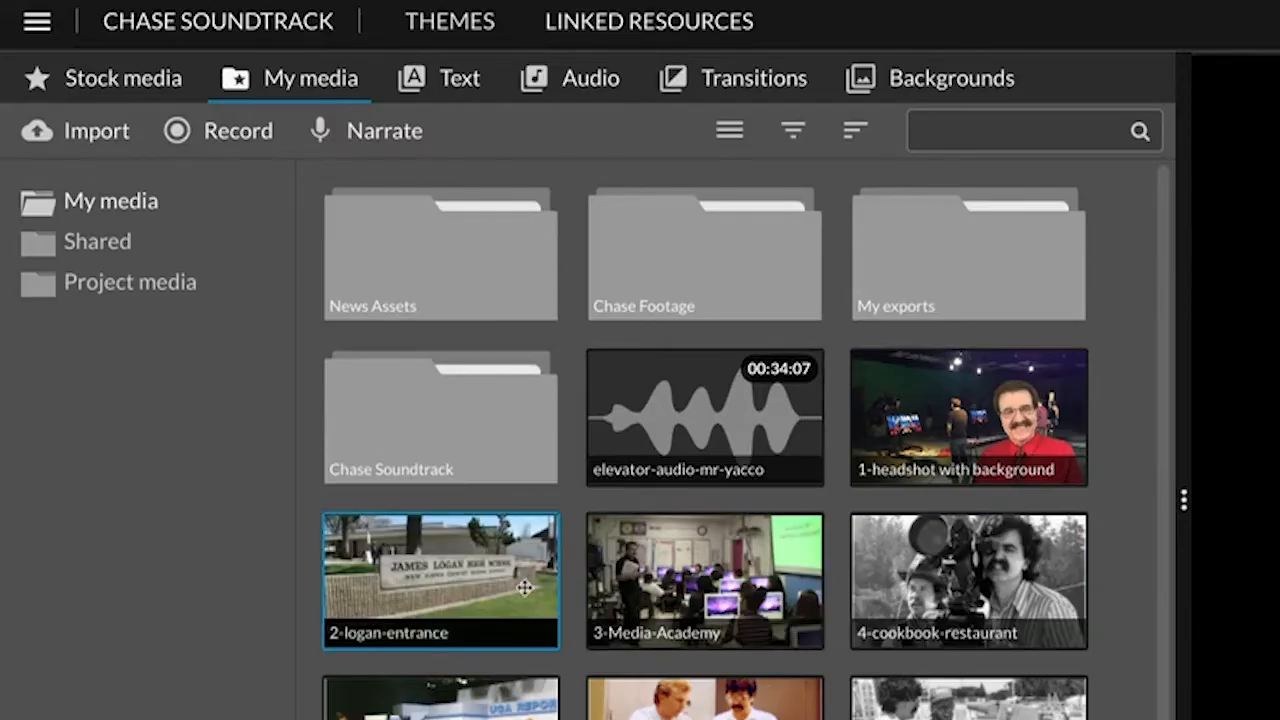
double_click(470, 469)
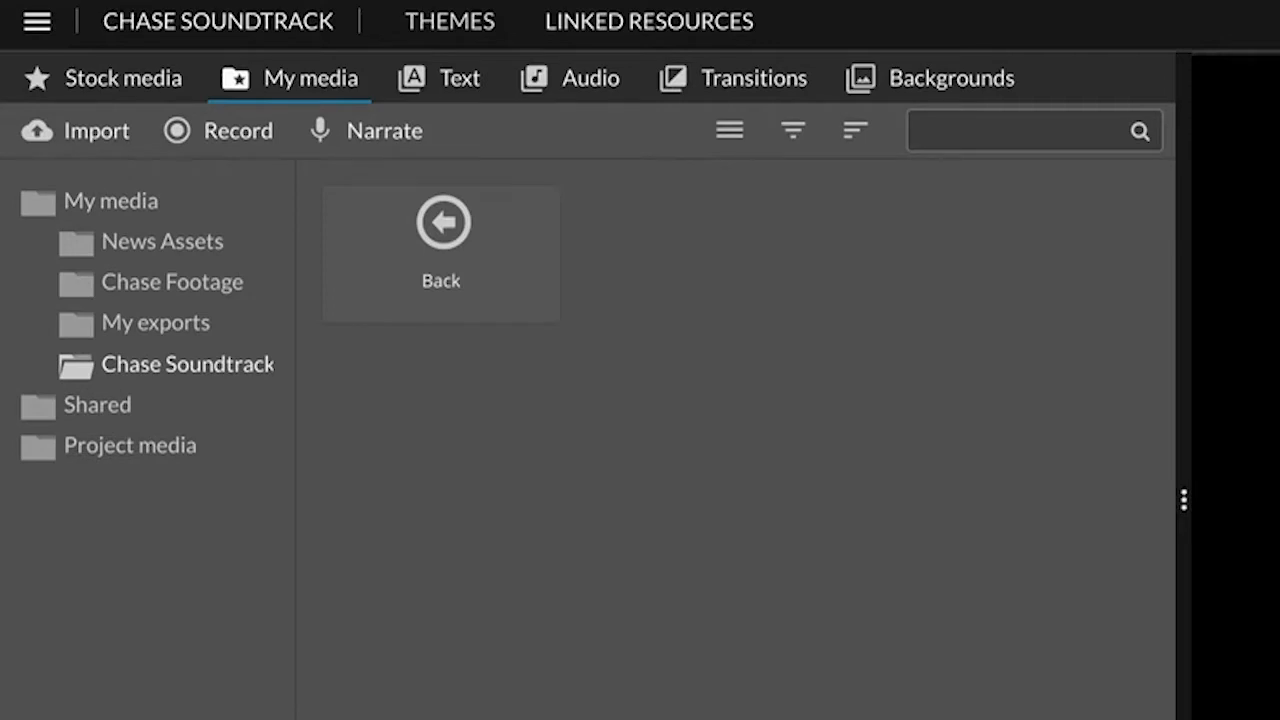
Import all nine files, the Chase picture edit video and the eight MP3 tracks, from the file manager into the Chase Soundtrack folder.
click(69, 131)
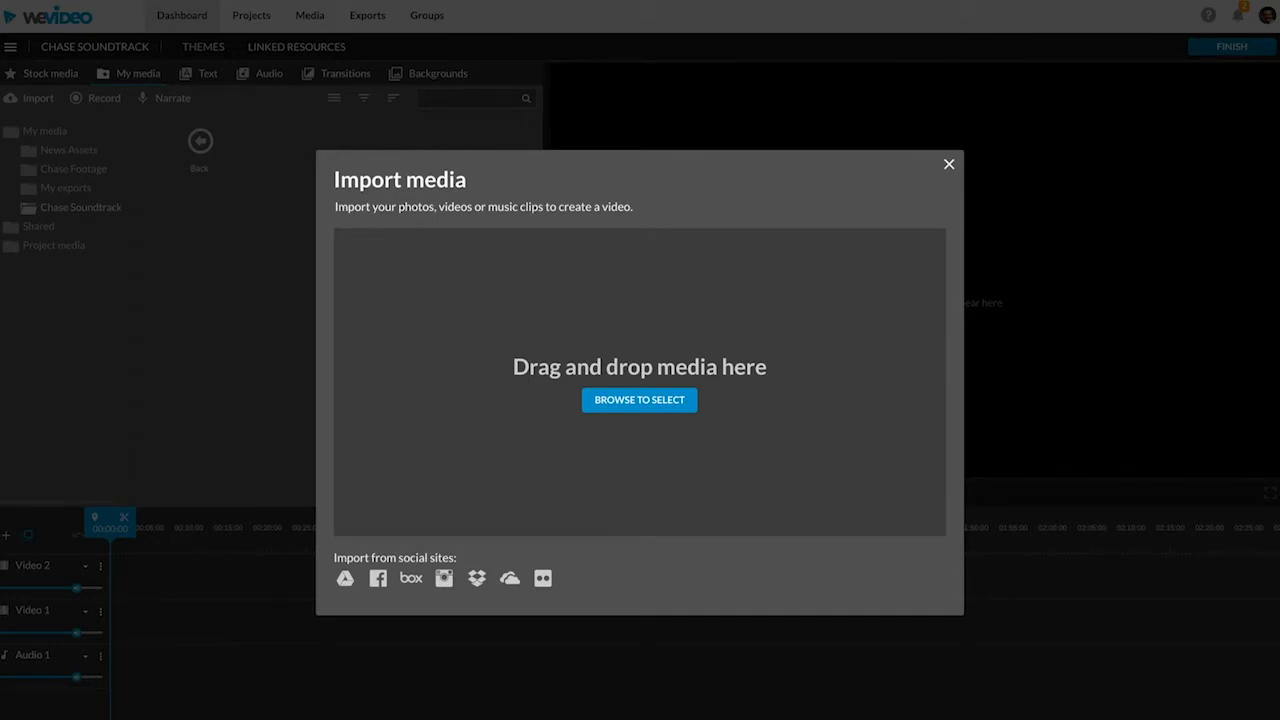
key(alt+Tab)
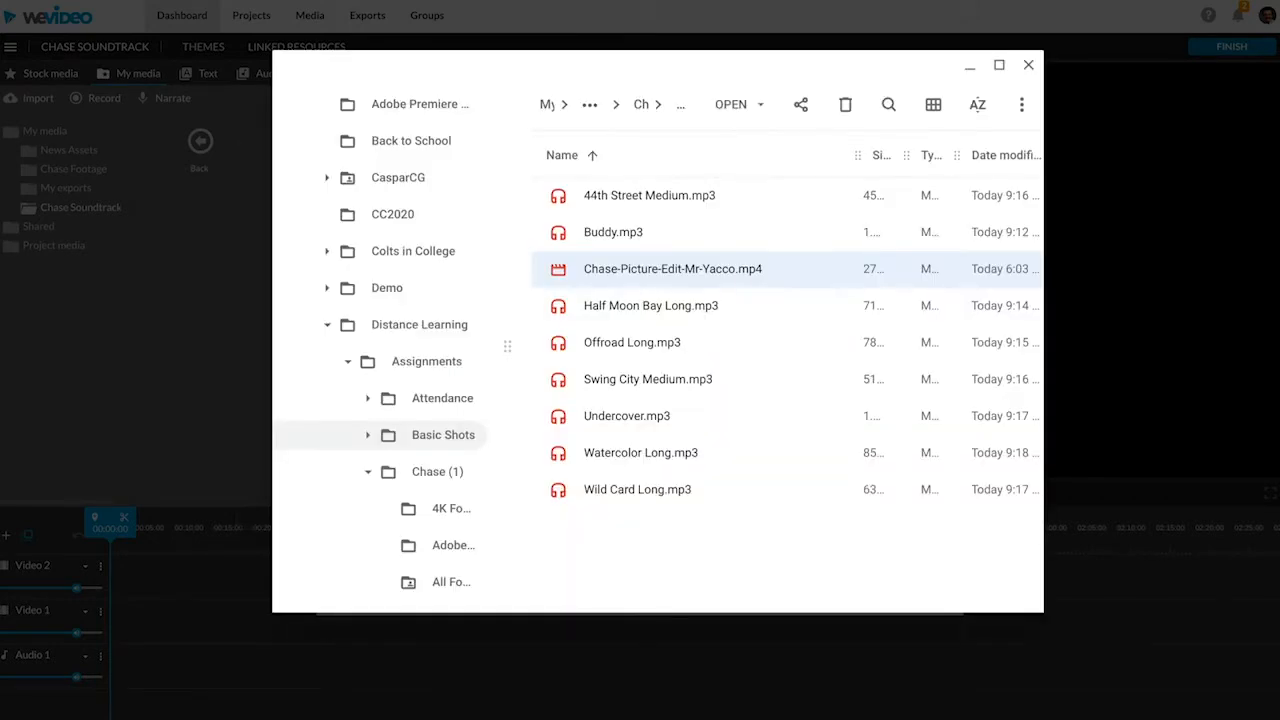
mouse_move(471, 77)
mouse_down()
mouse_move(473, 129)
mouse_move(332, 176)
mouse_move(242, 276)
mouse_up()
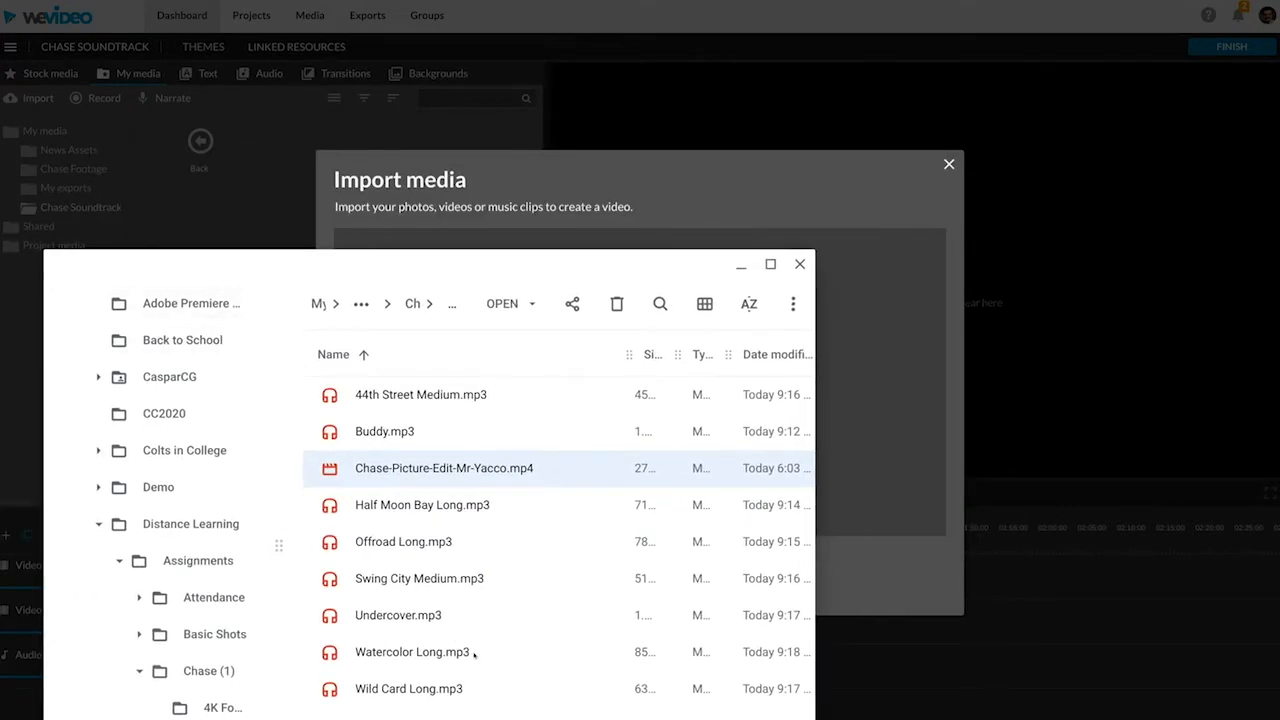
key(ctrl+a)
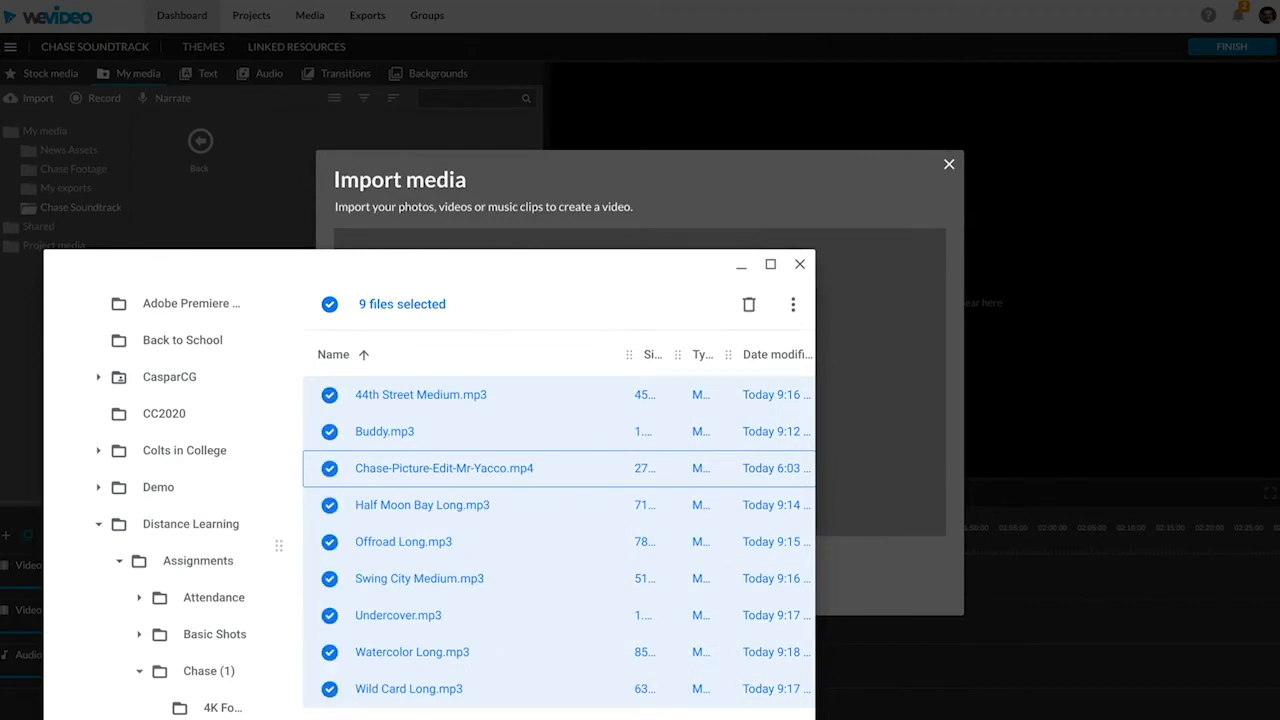
mouse_move(521, 258)
mouse_down()
mouse_move(489, 260)
mouse_move(469, 286)
mouse_move(515, 383)
mouse_up()
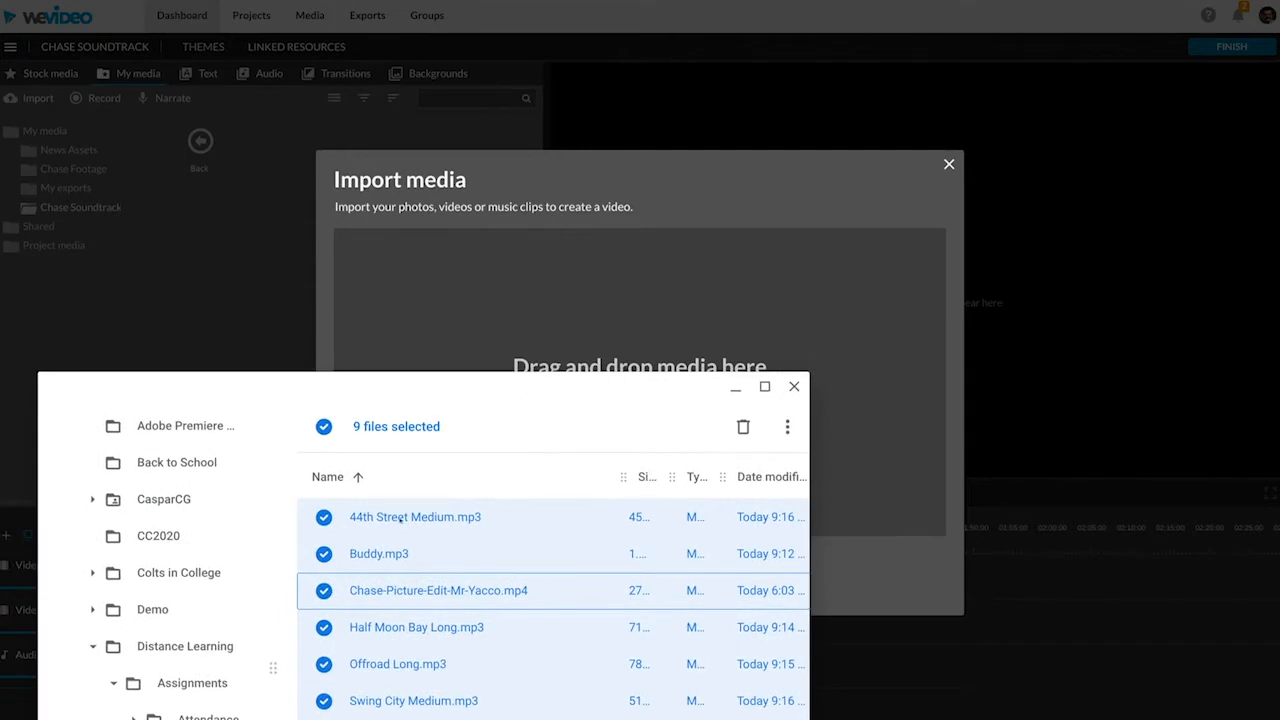
drag(424, 518, 640, 368)
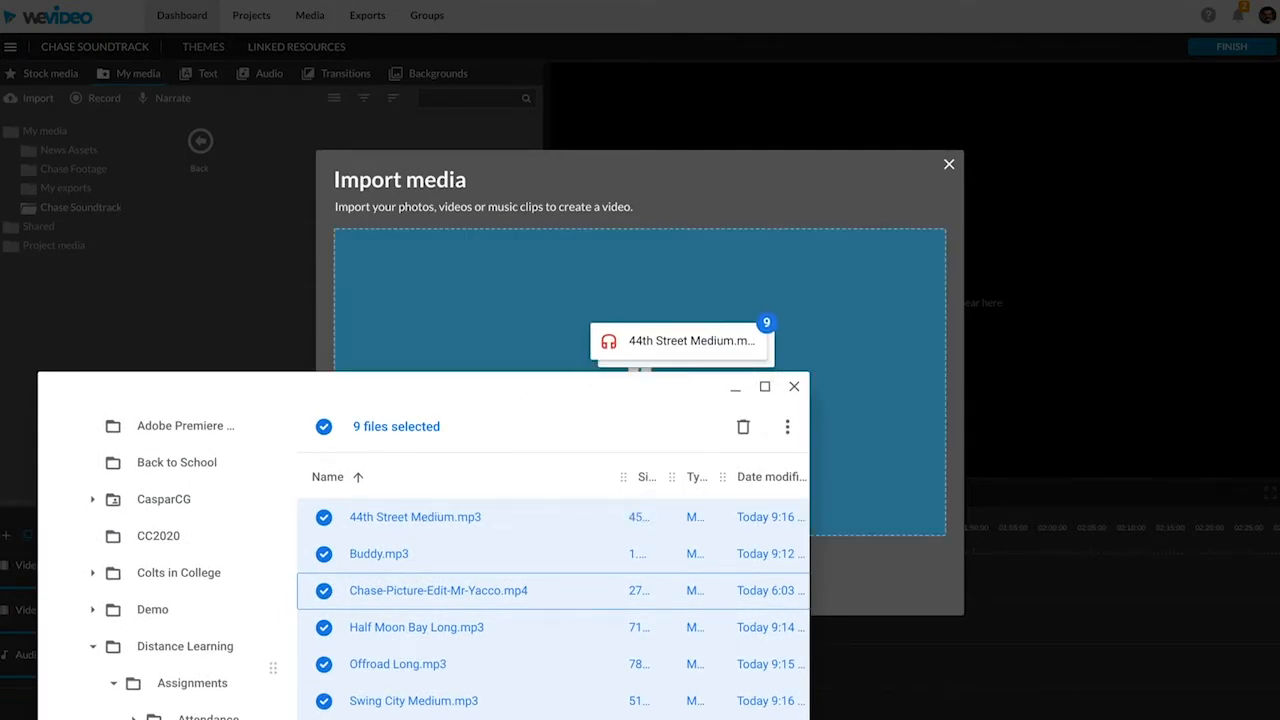
drag(640, 368, 640, 368)
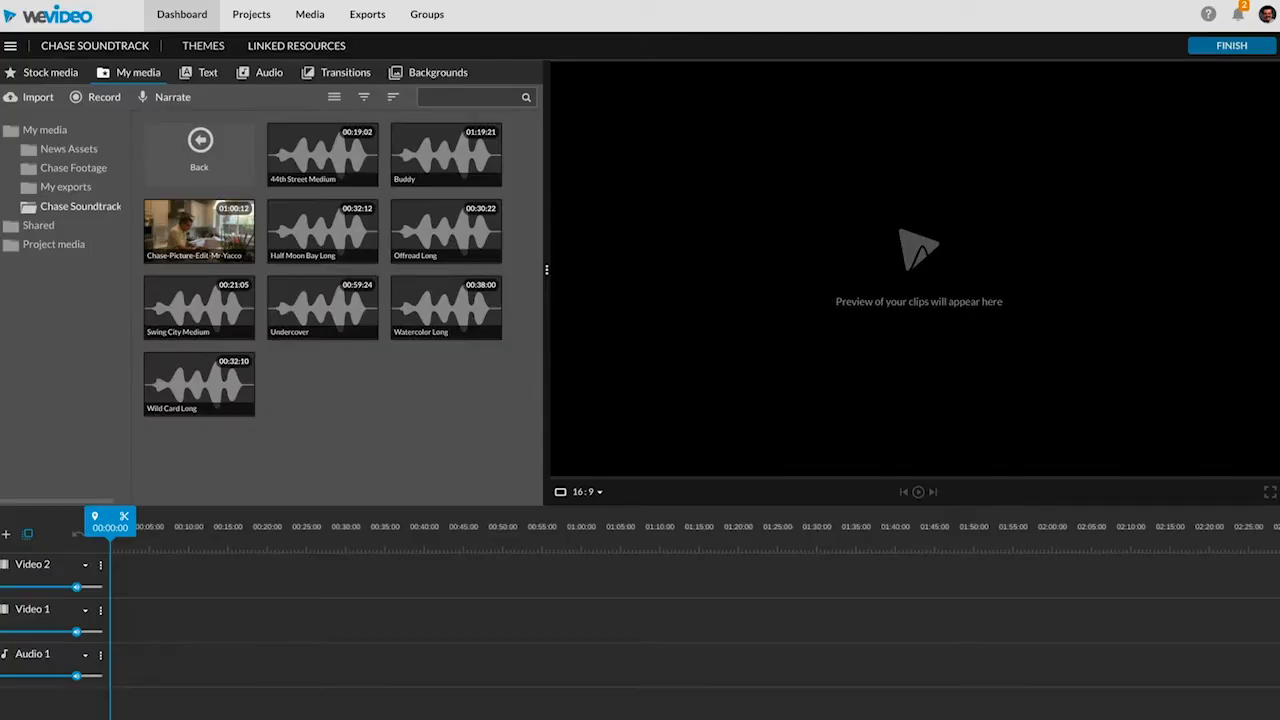
Place the Chase picture edit video at the very start of the Video 1 track.
drag(206, 233, 116, 616)
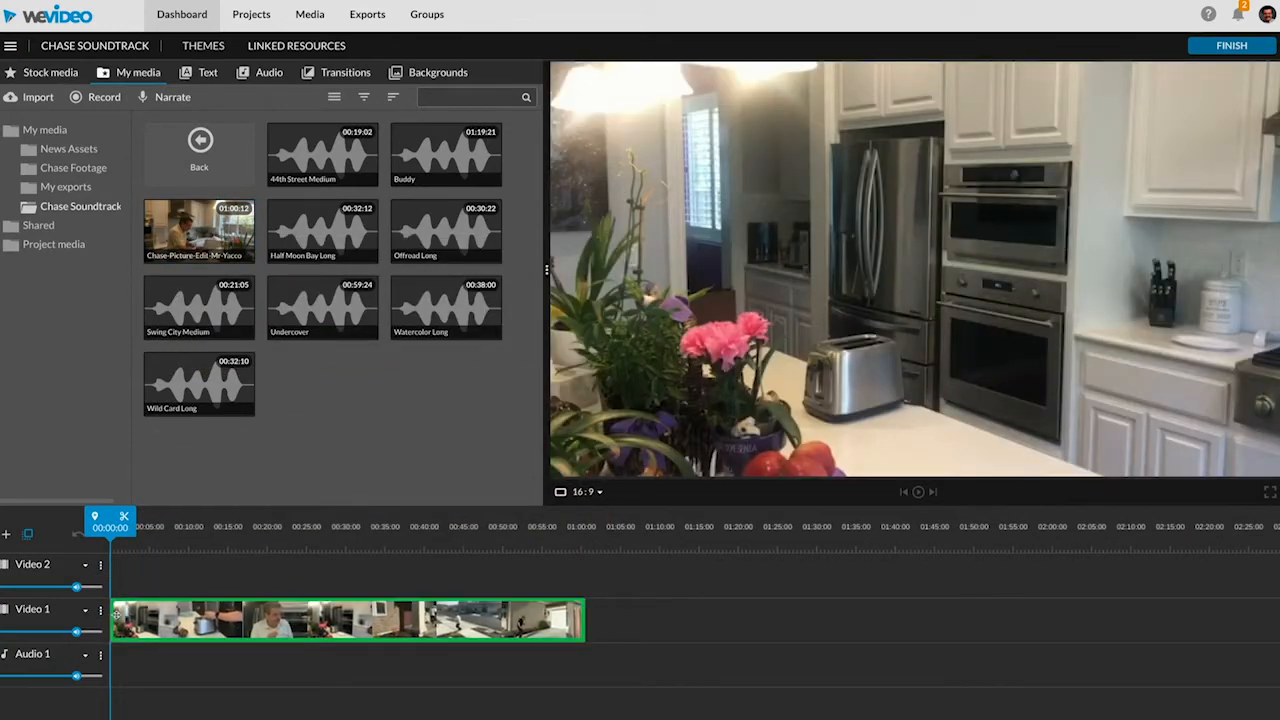
drag(116, 616, 114, 617)
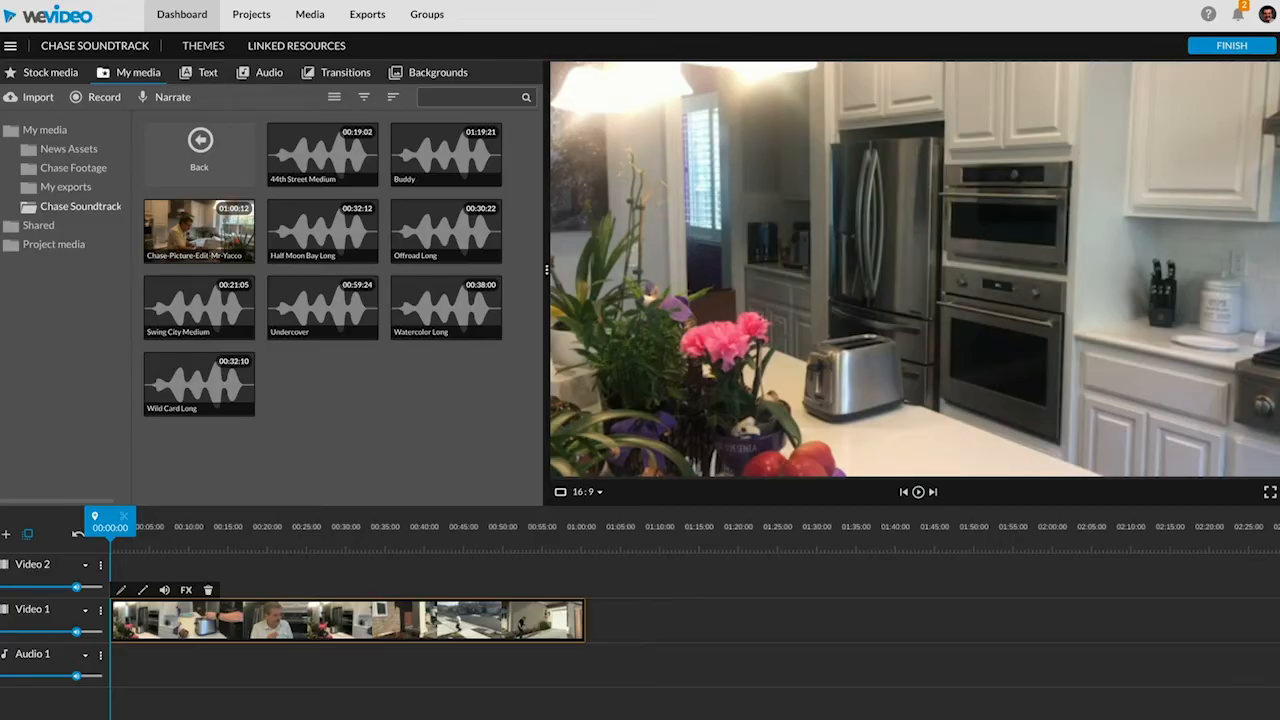
Listen to a preview of the 44th Street Medium music track from the media folder.
click(328, 167)
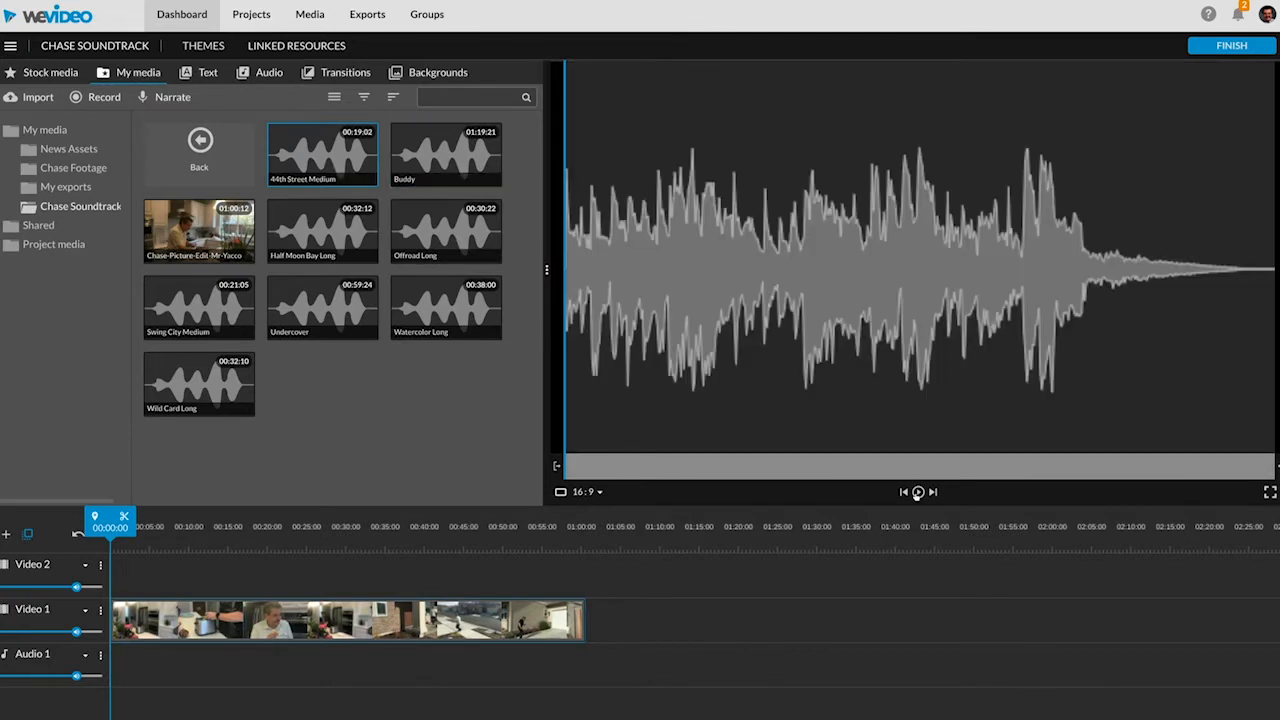
click(917, 492)
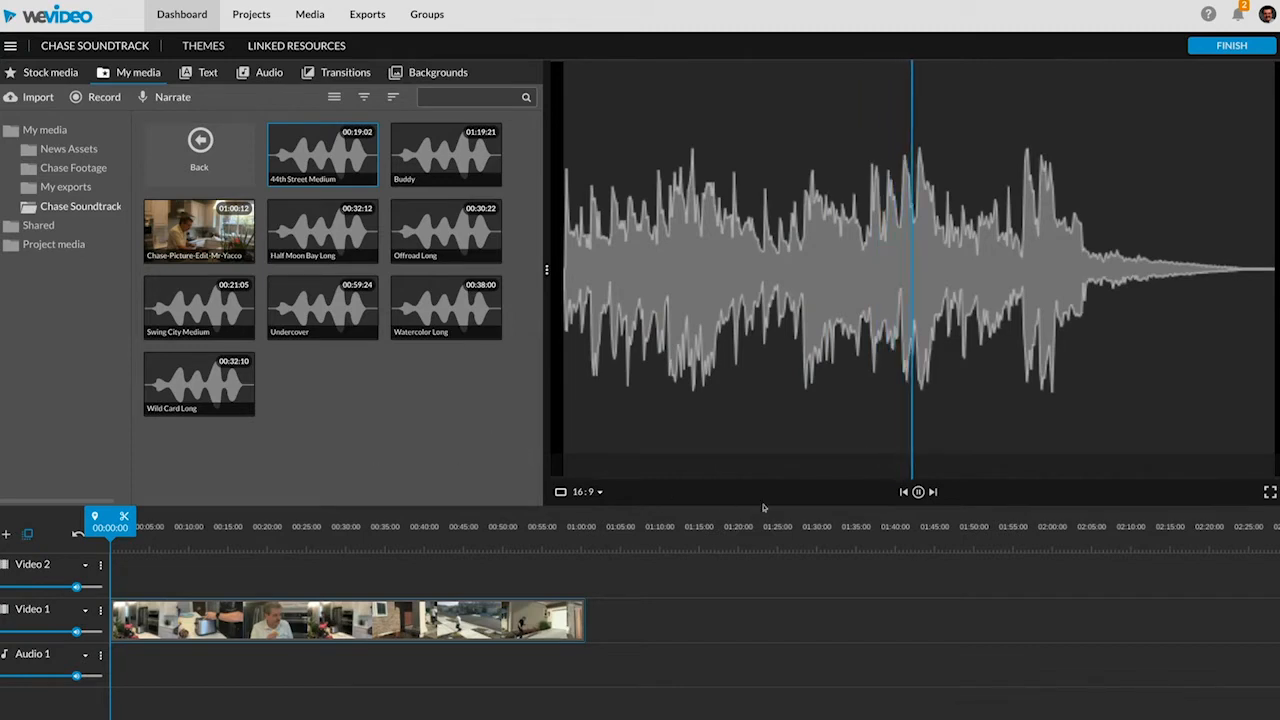
click(918, 492)
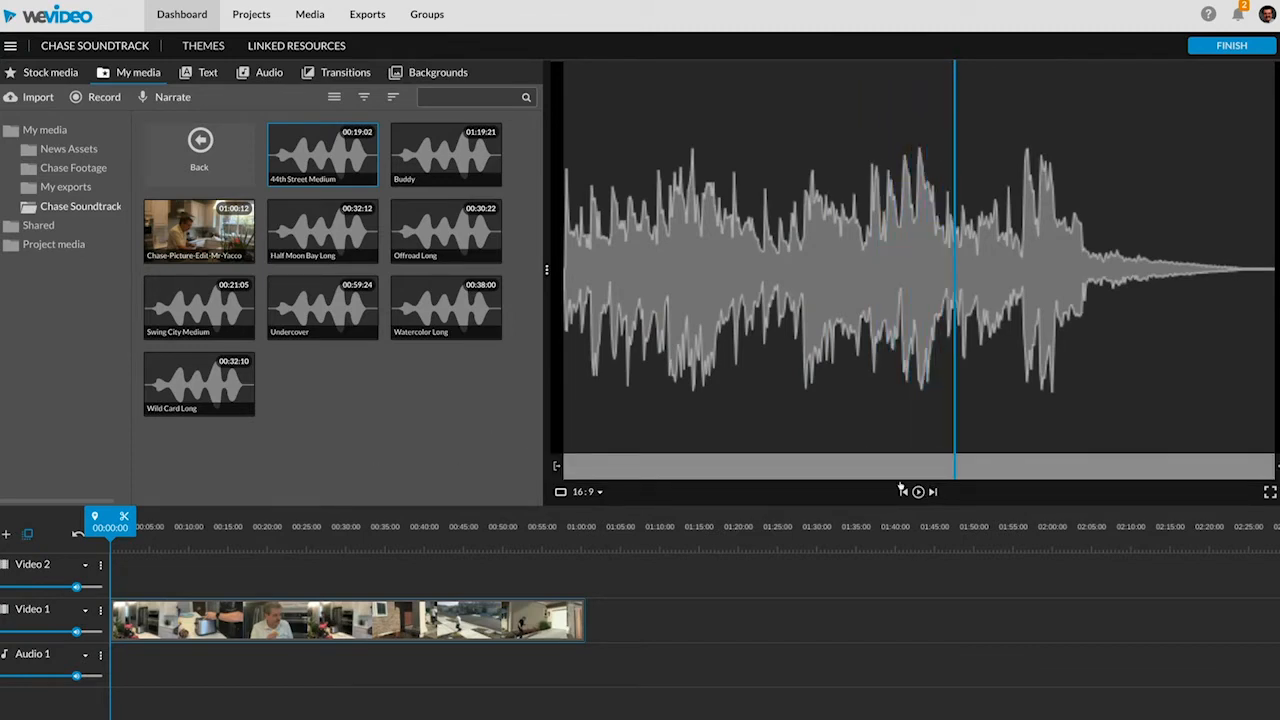
Split the Video 1 clip at 00:08:19.
click(250, 520)
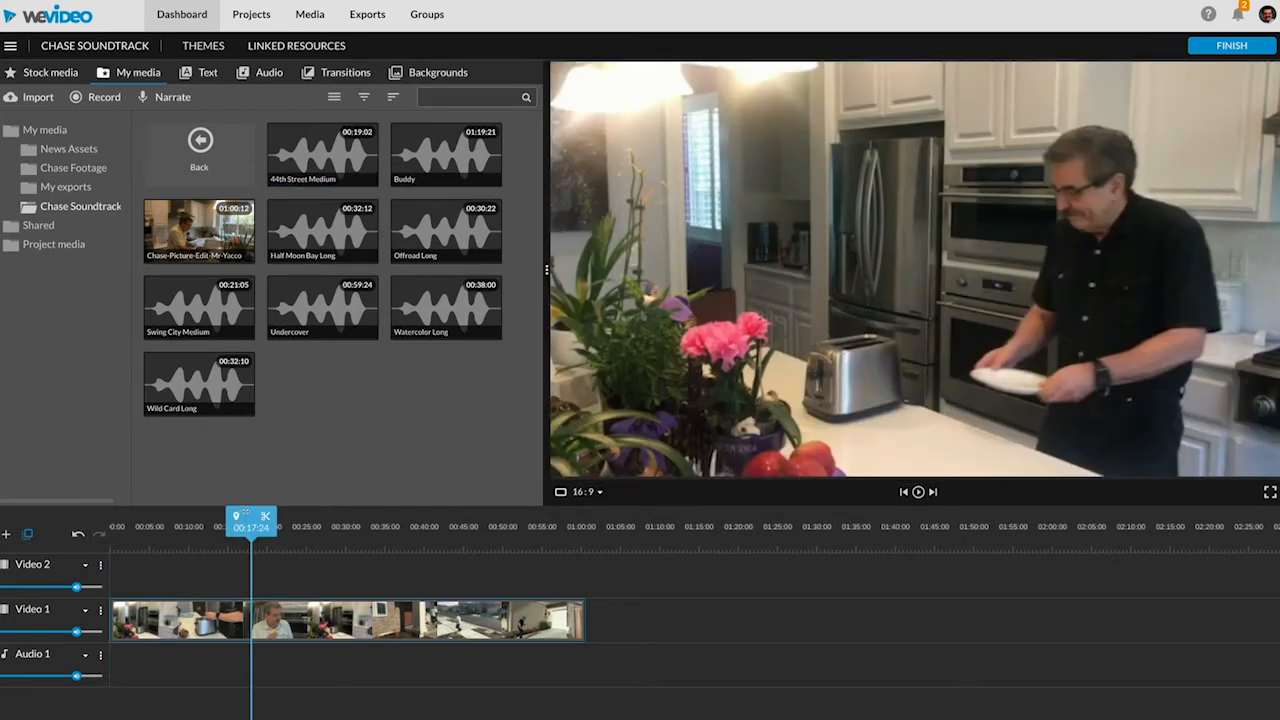
drag(241, 516, 57, 509)
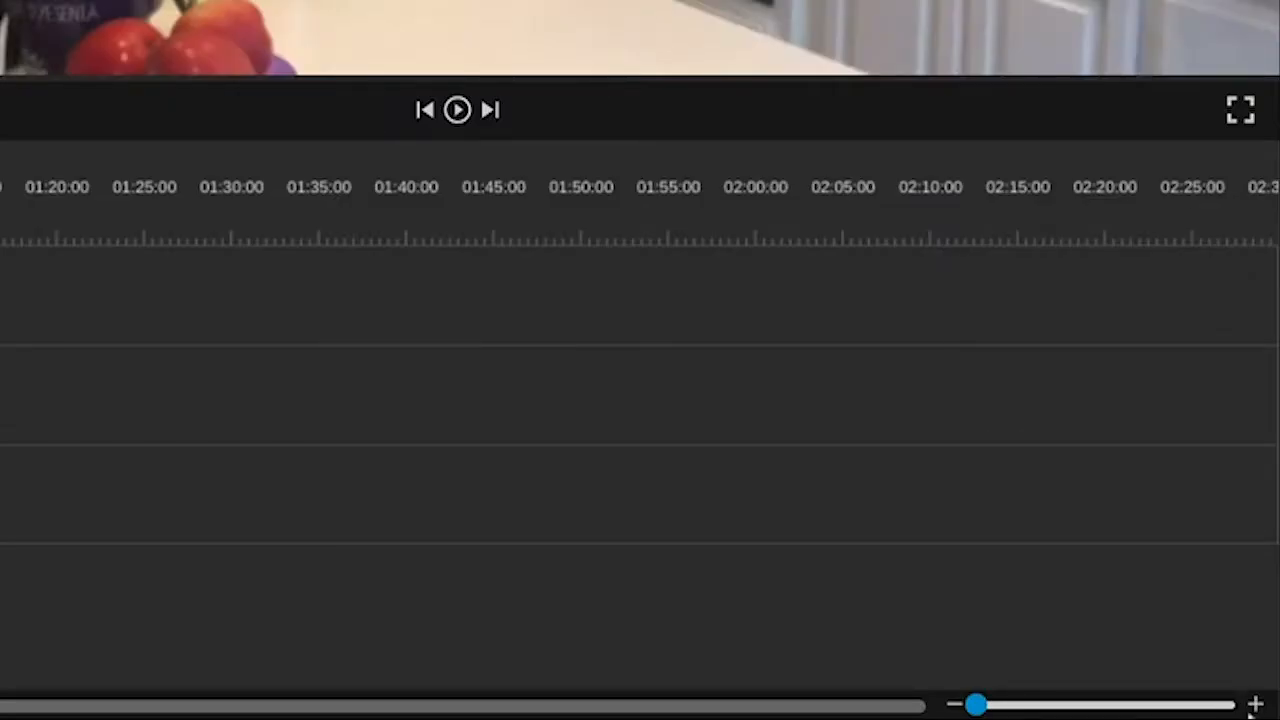
click(1252, 705)
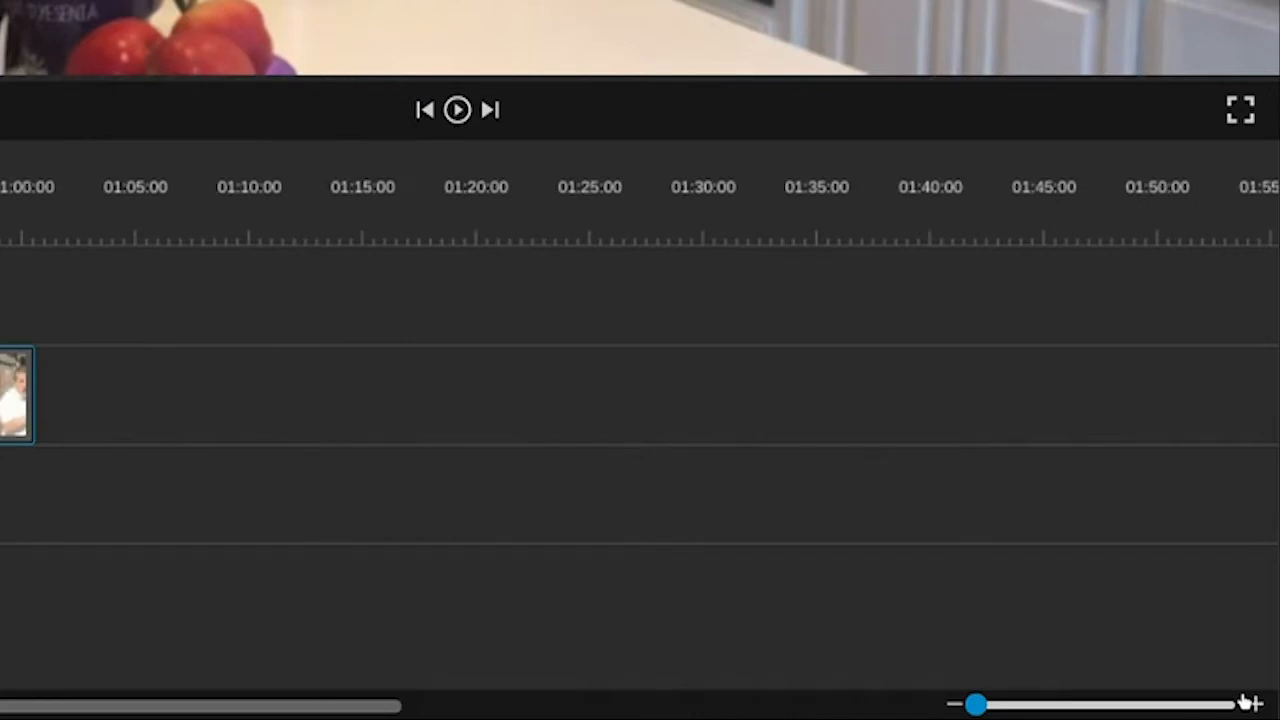
click(1252, 705)
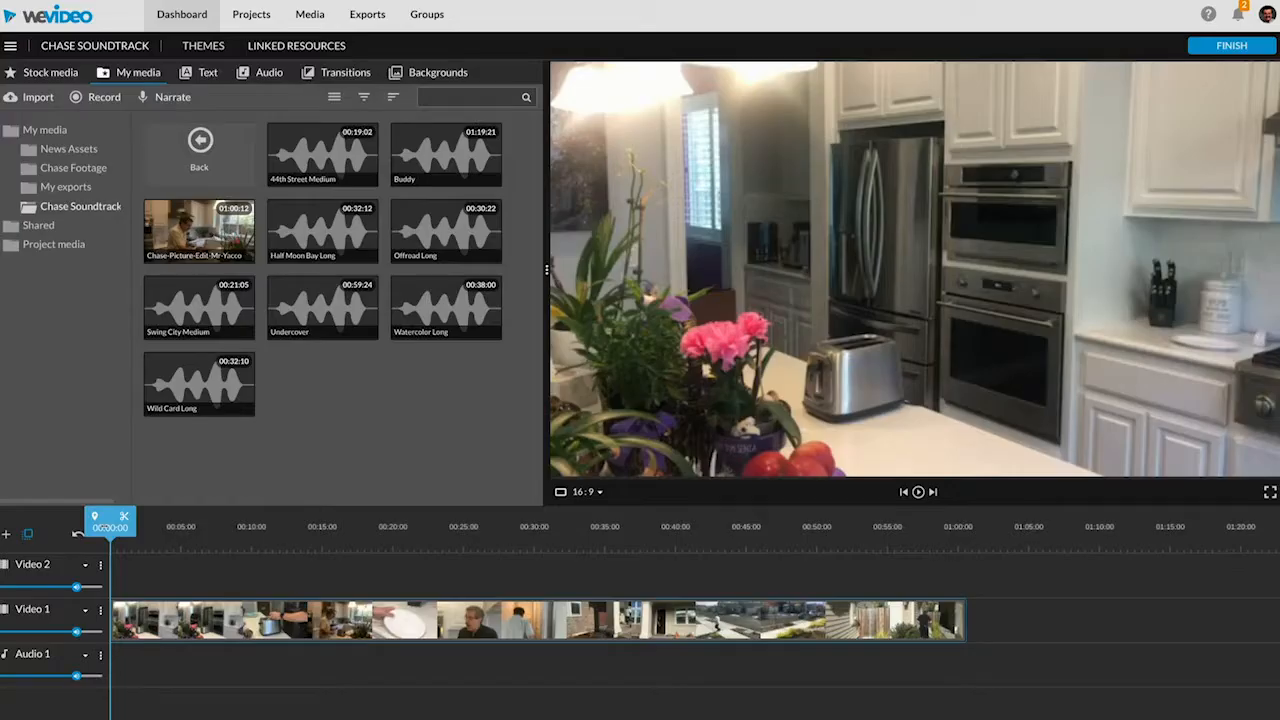
drag(105, 525, 235, 525)
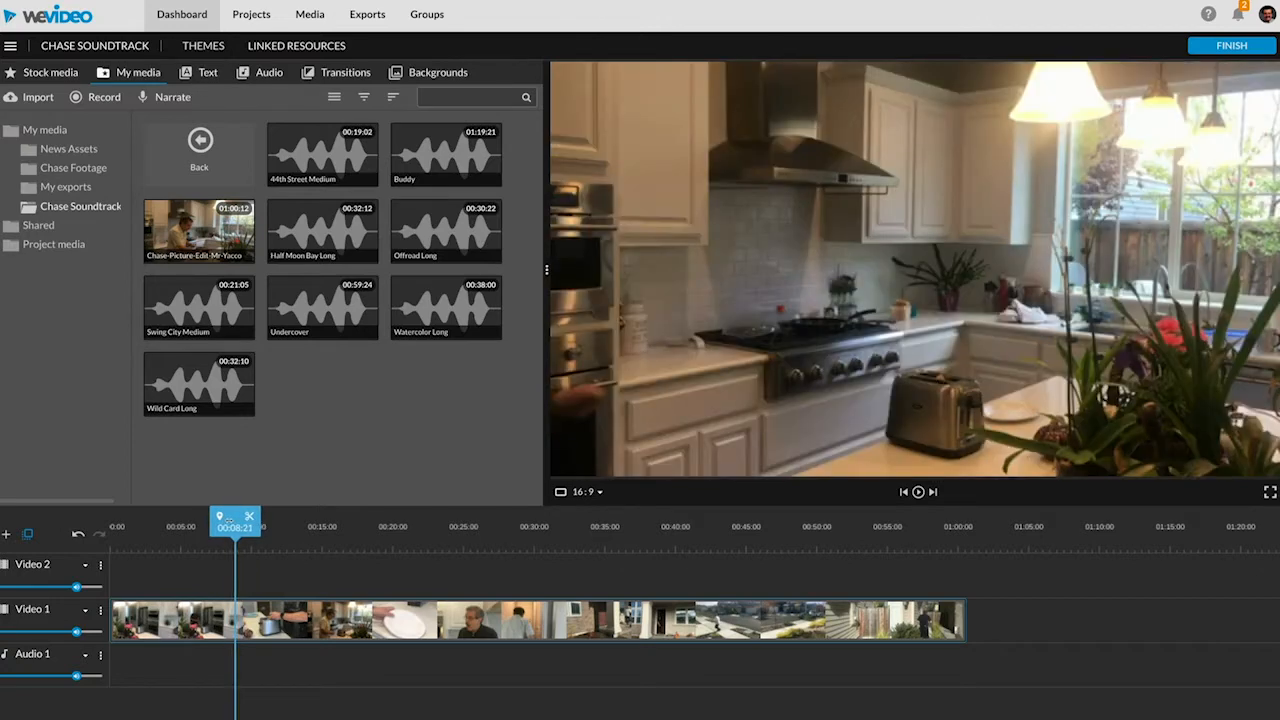
drag(228, 522, 226, 522)
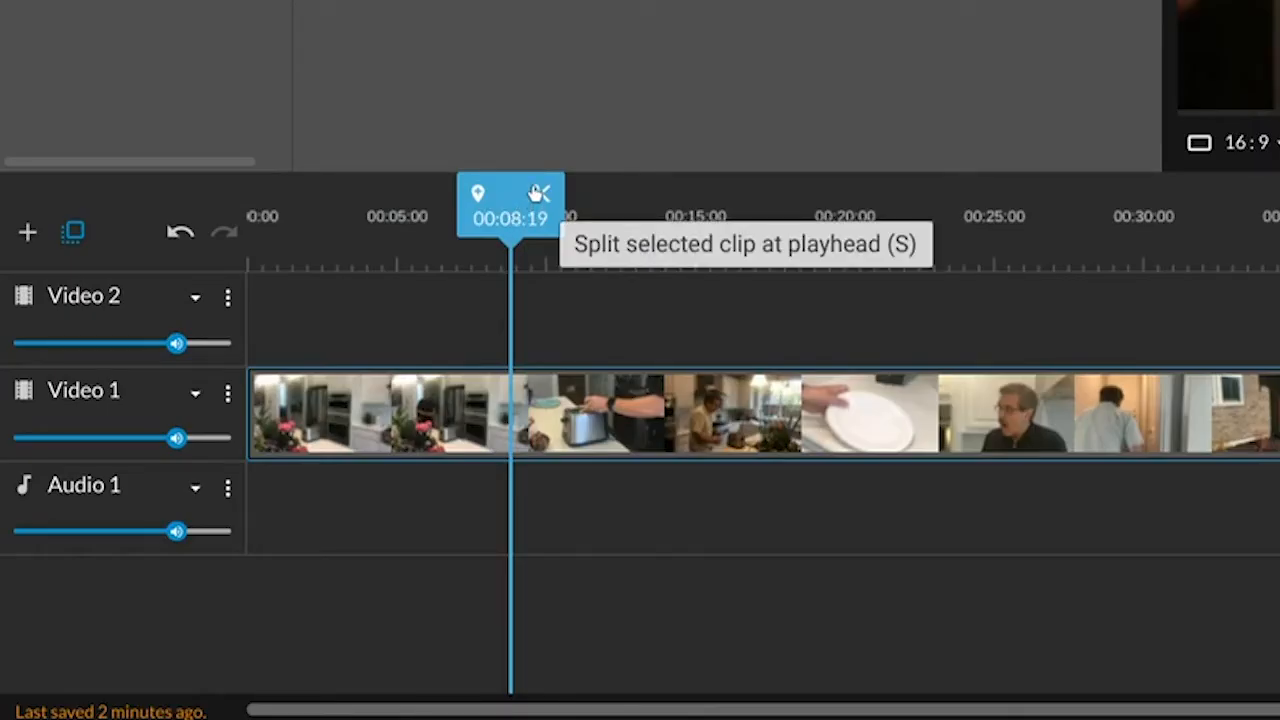
click(538, 193)
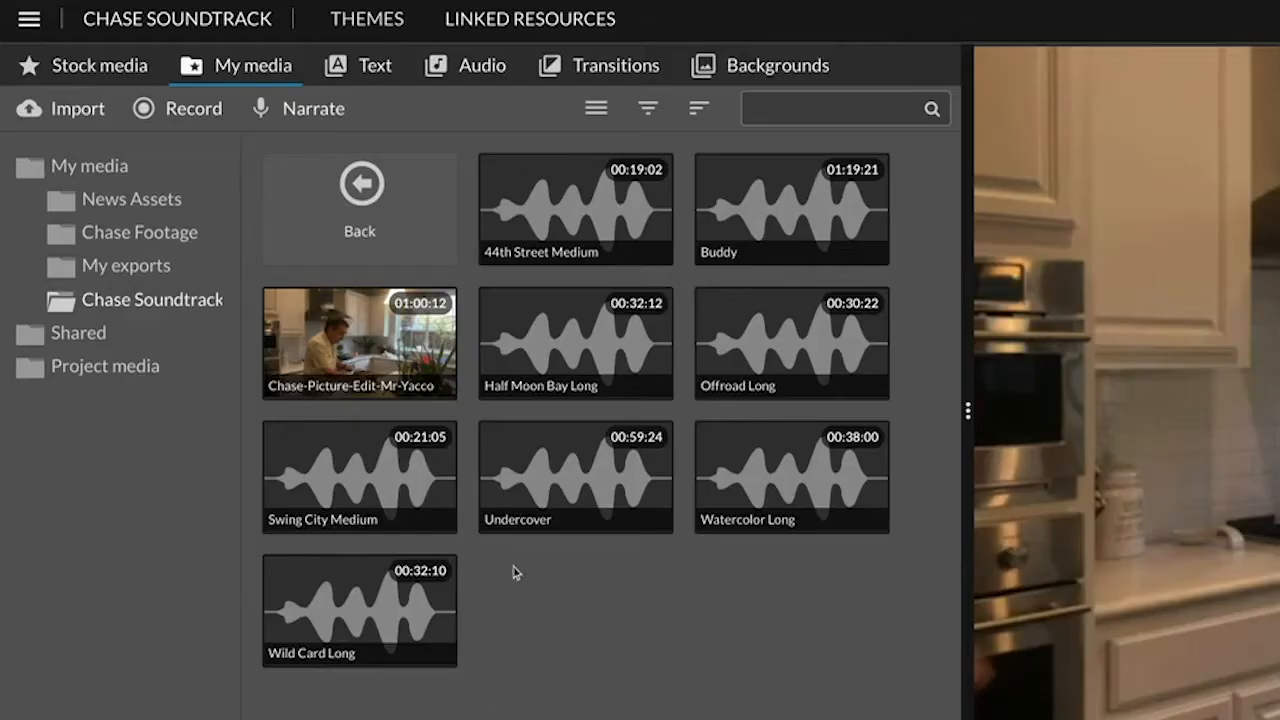
Add 44th Street Medium at the start of Audio 1, trim its end to match the first video segment, and play it back.
click(608, 246)
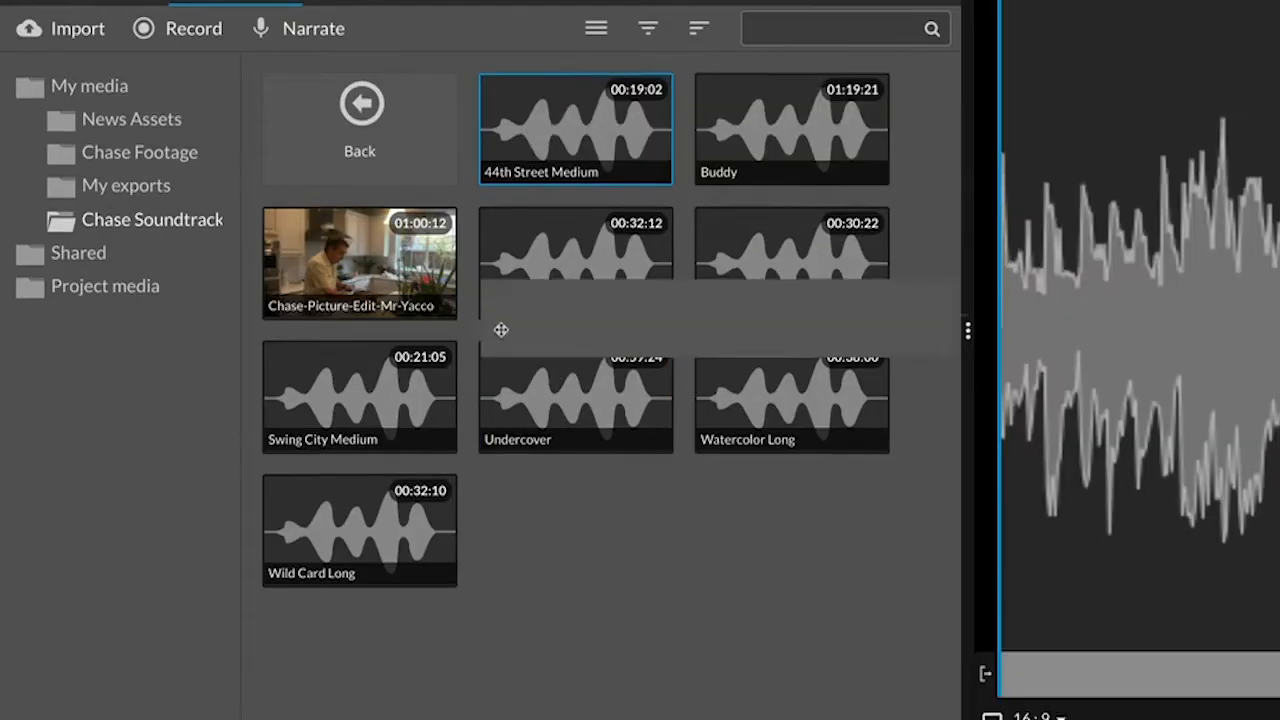
drag(501, 330, 276, 537)
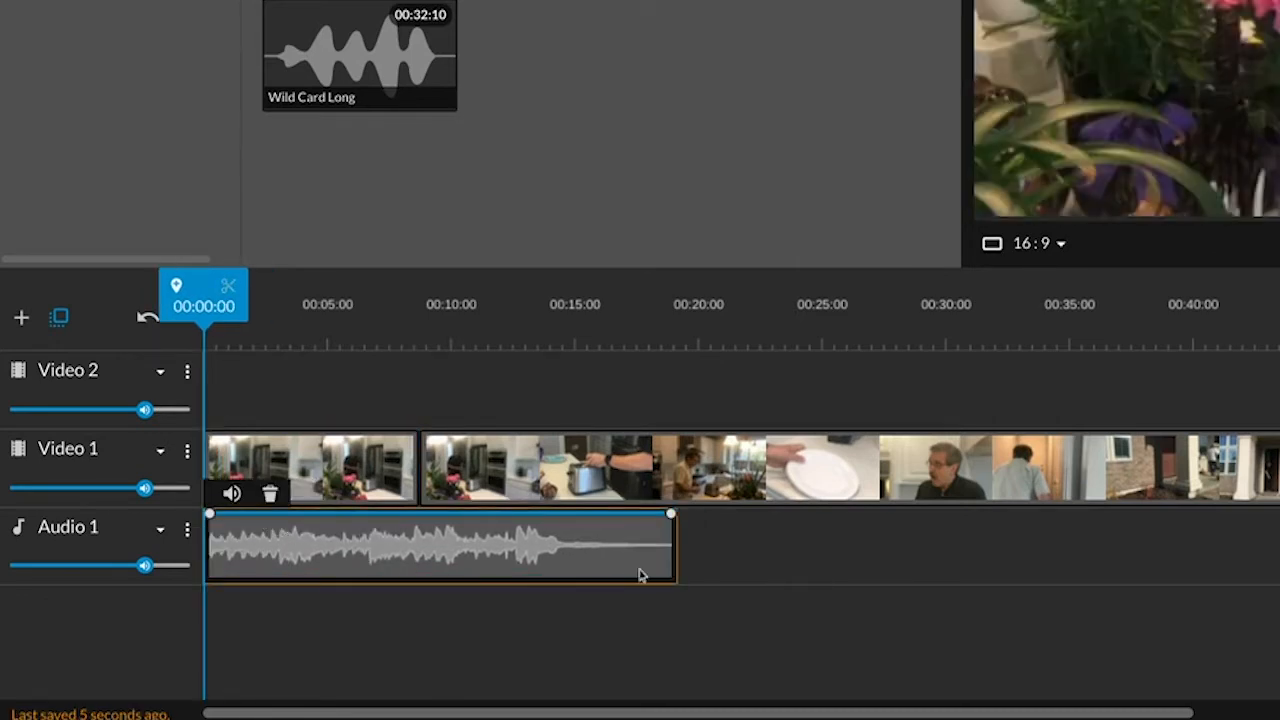
drag(662, 541, 417, 530)
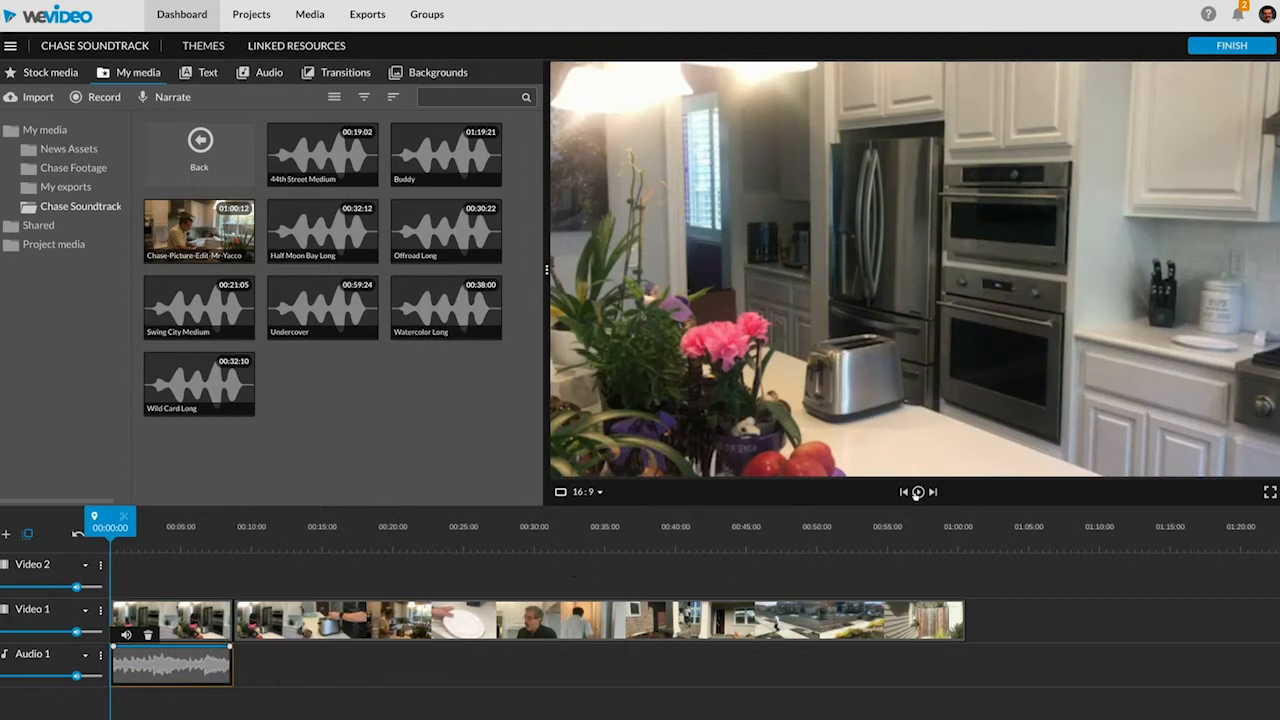
click(918, 492)
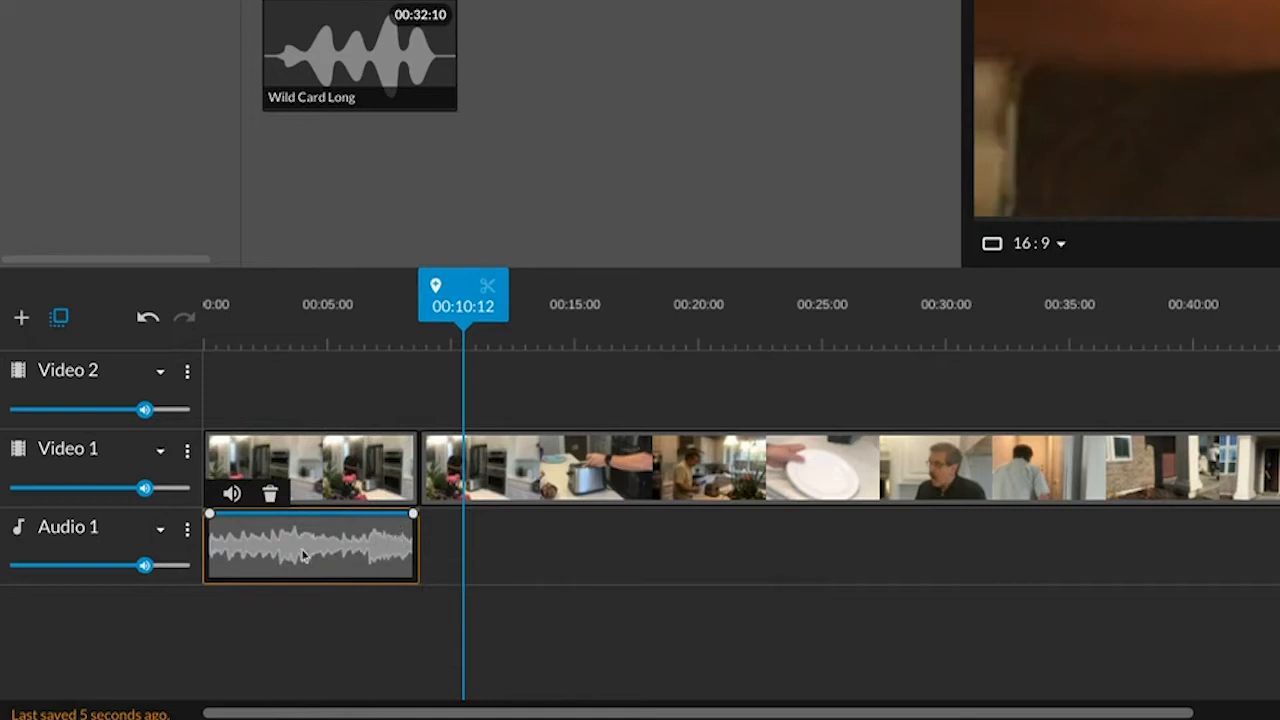
Refit 44th Street Medium on Audio 1 to a later part of the song, filling 00:00:00 to 00:08:19, and play it back.
drag(306, 538, 429, 540)
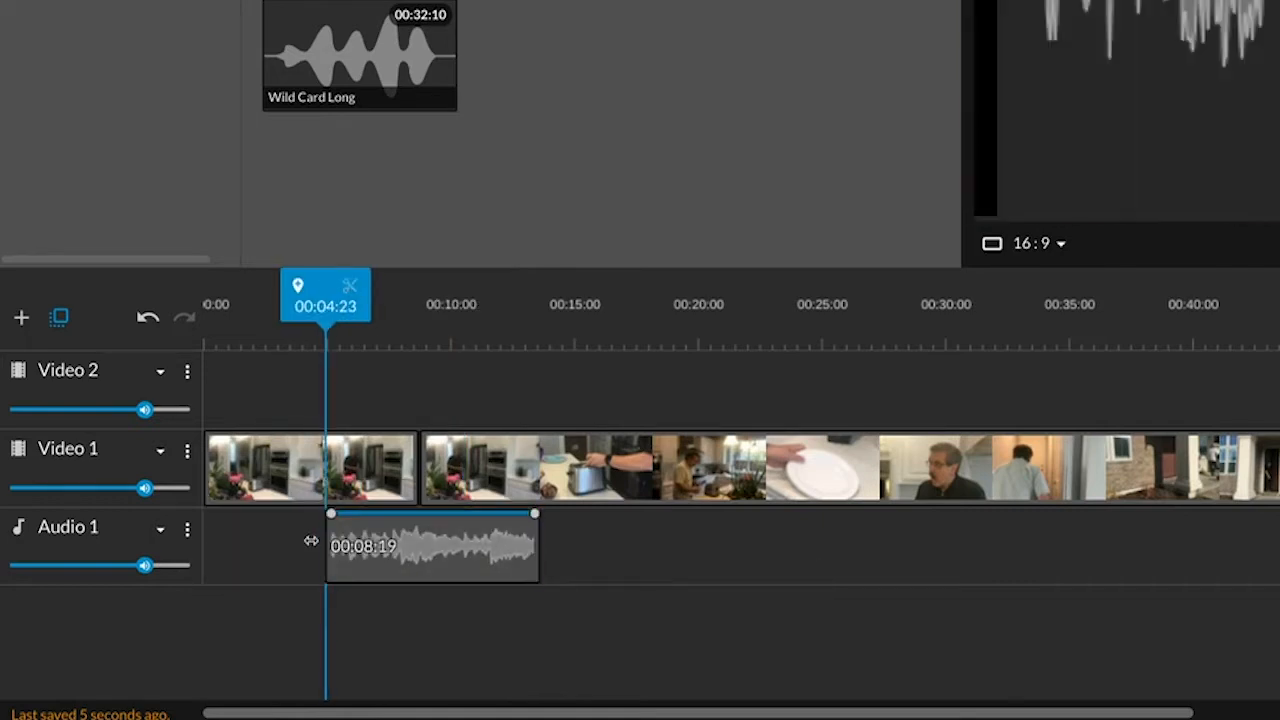
drag(337, 543, 371, 540)
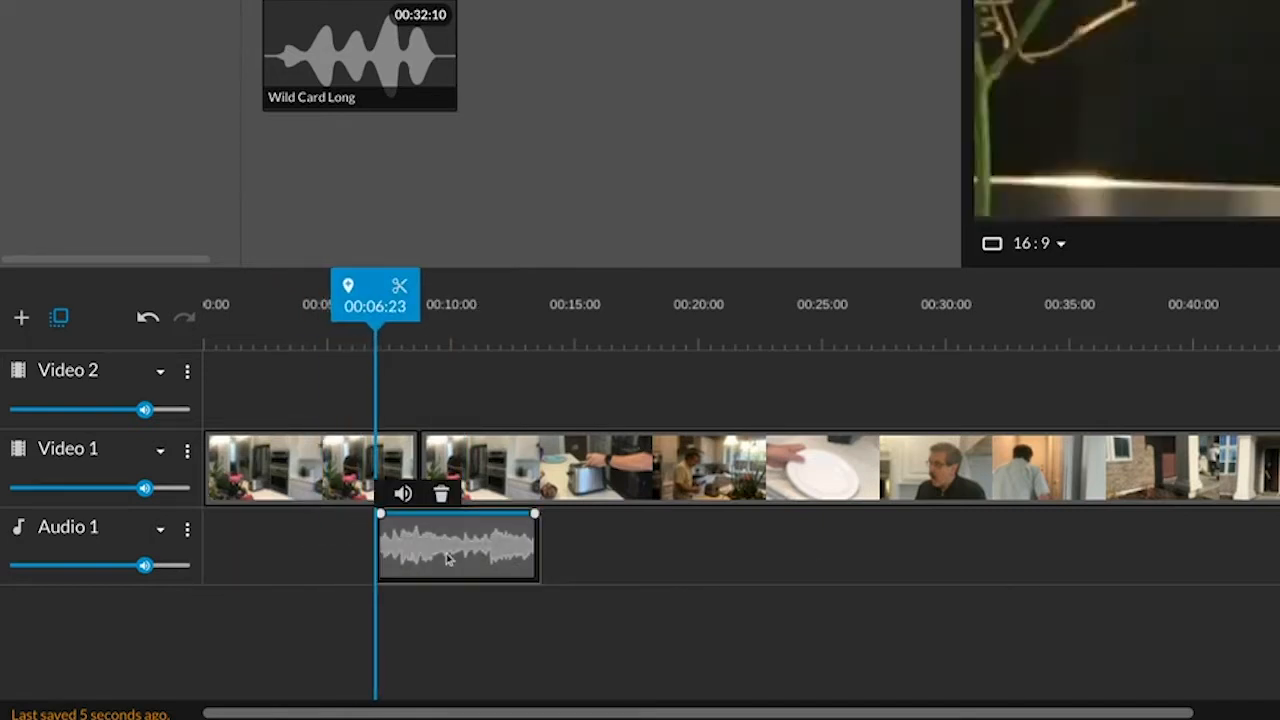
drag(523, 540, 590, 550)
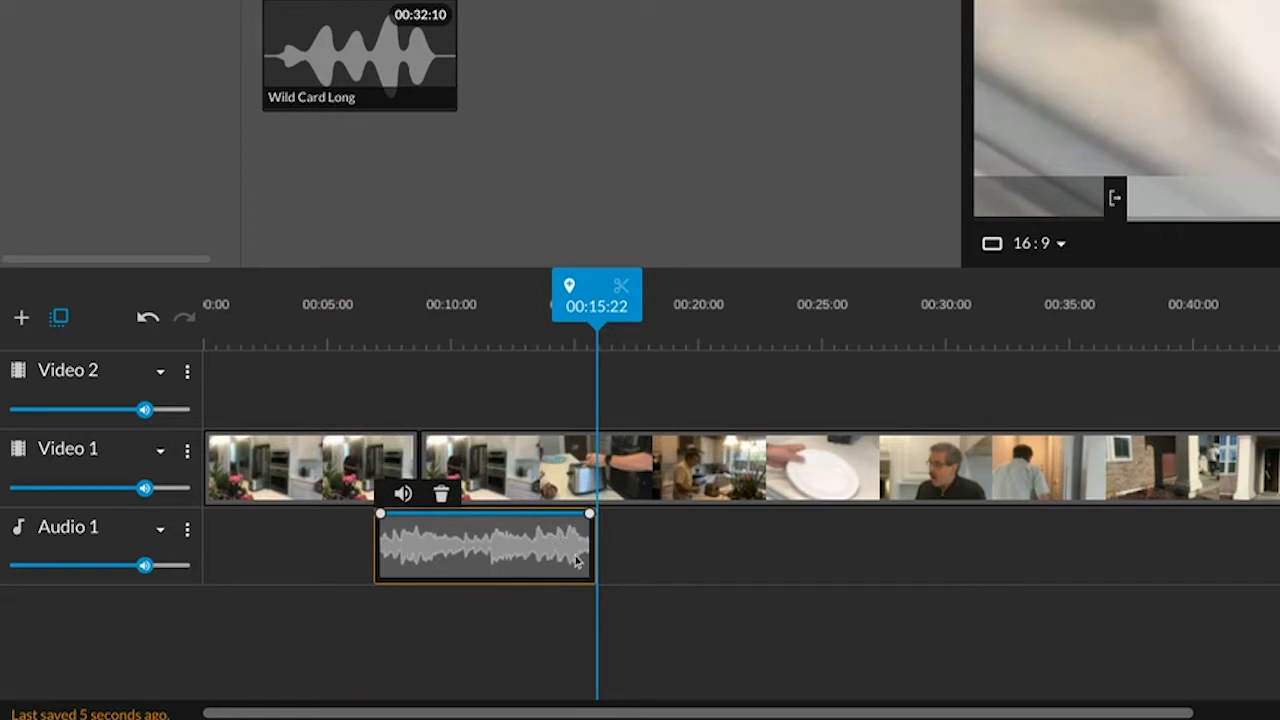
drag(372, 545, 419, 545)
drag(505, 552, 332, 545)
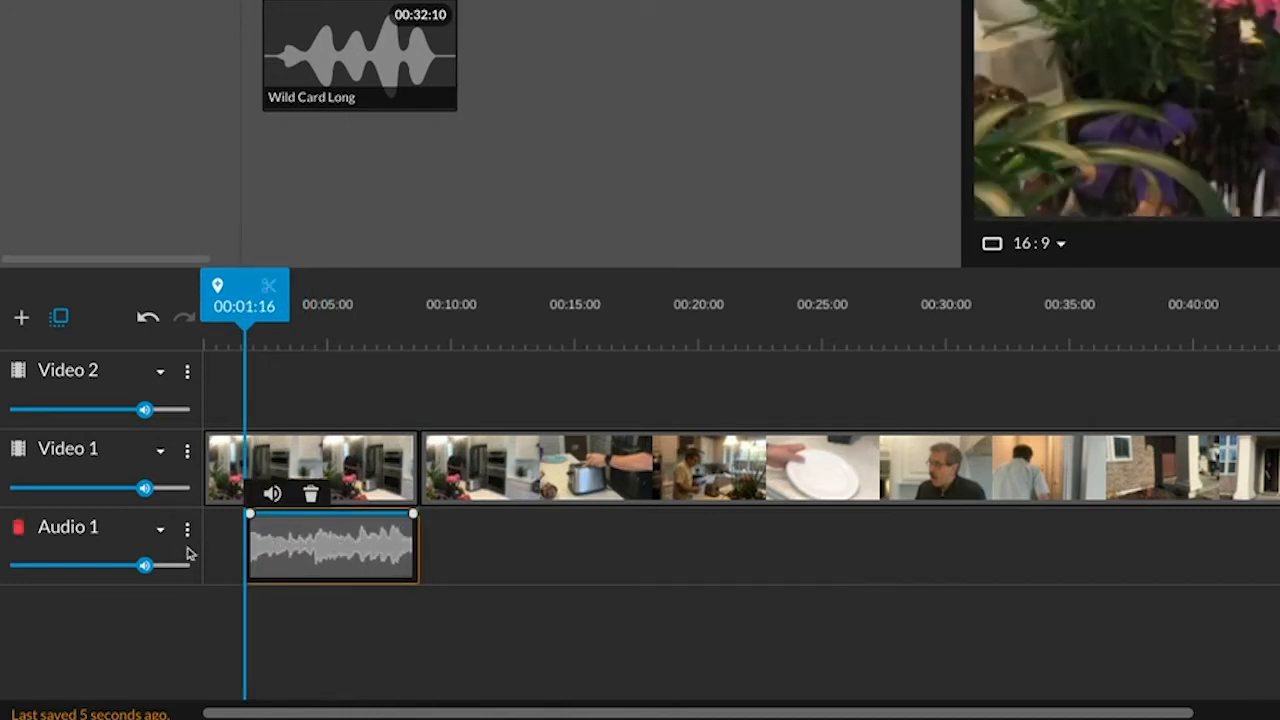
drag(256, 555, 208, 545)
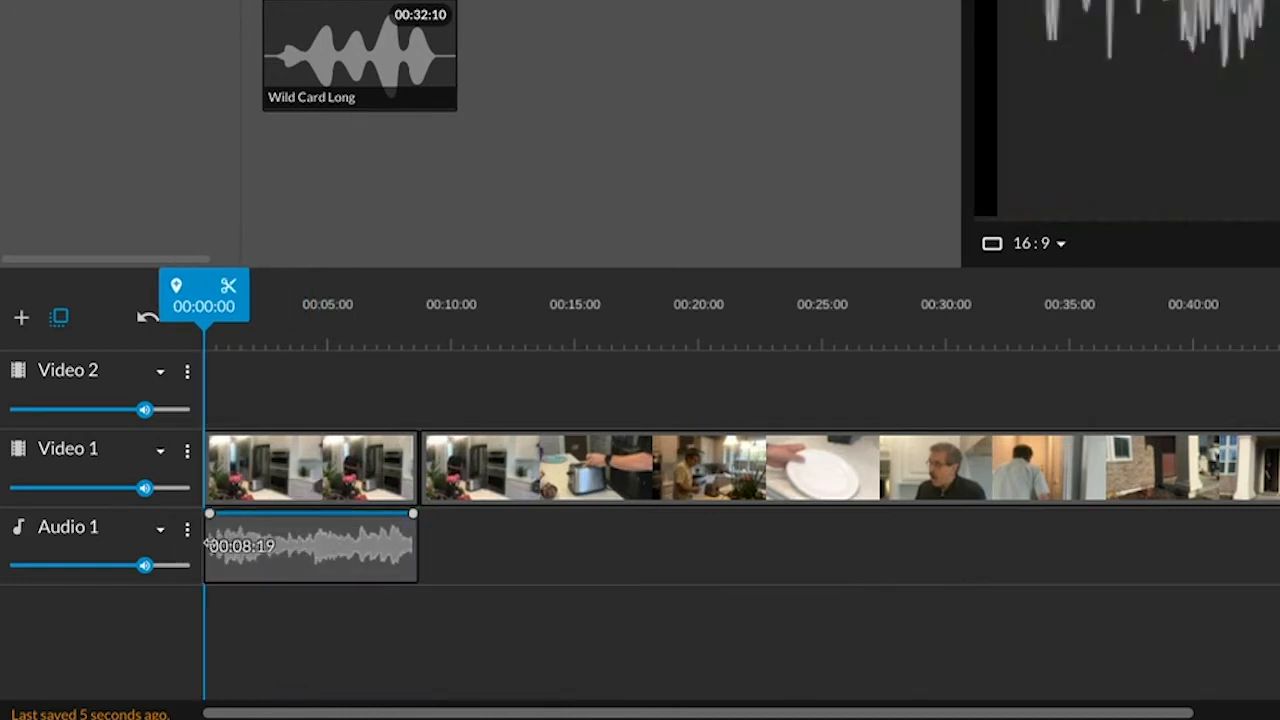
key(space)
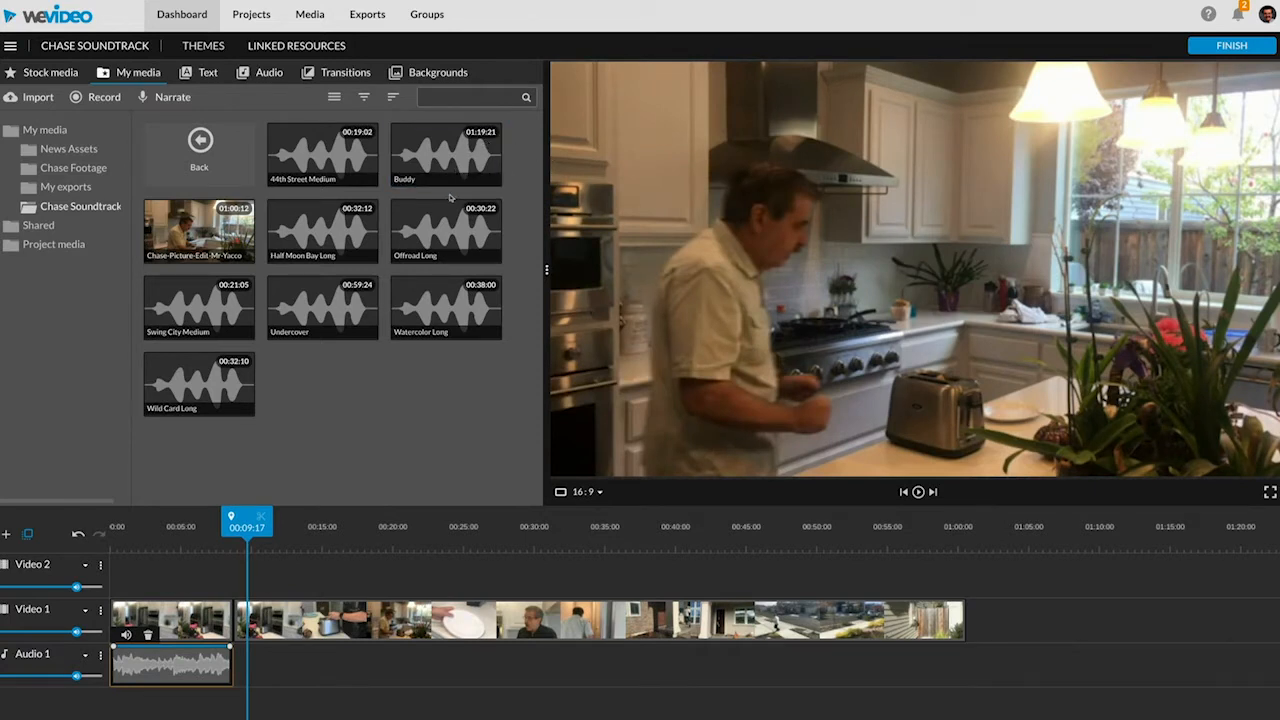
Listen to previews of the Buddy and Half Moon Bay Long music tracks from the media folder.
click(461, 148)
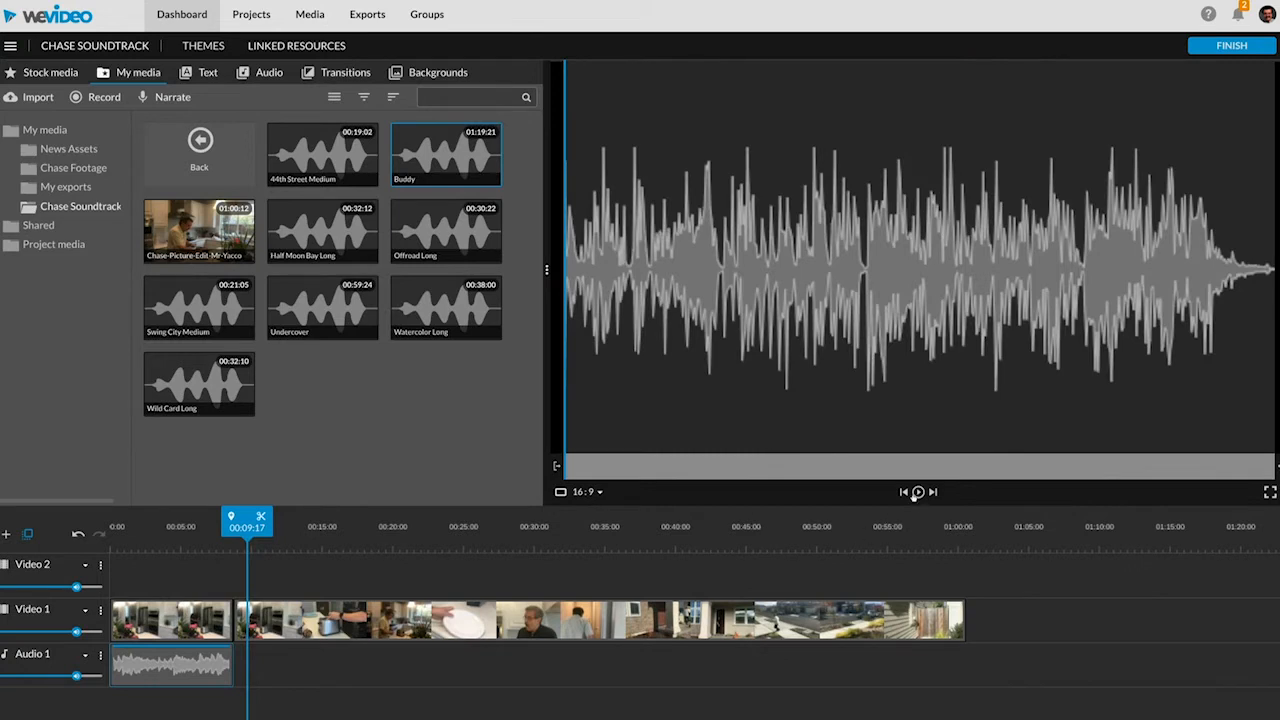
click(916, 494)
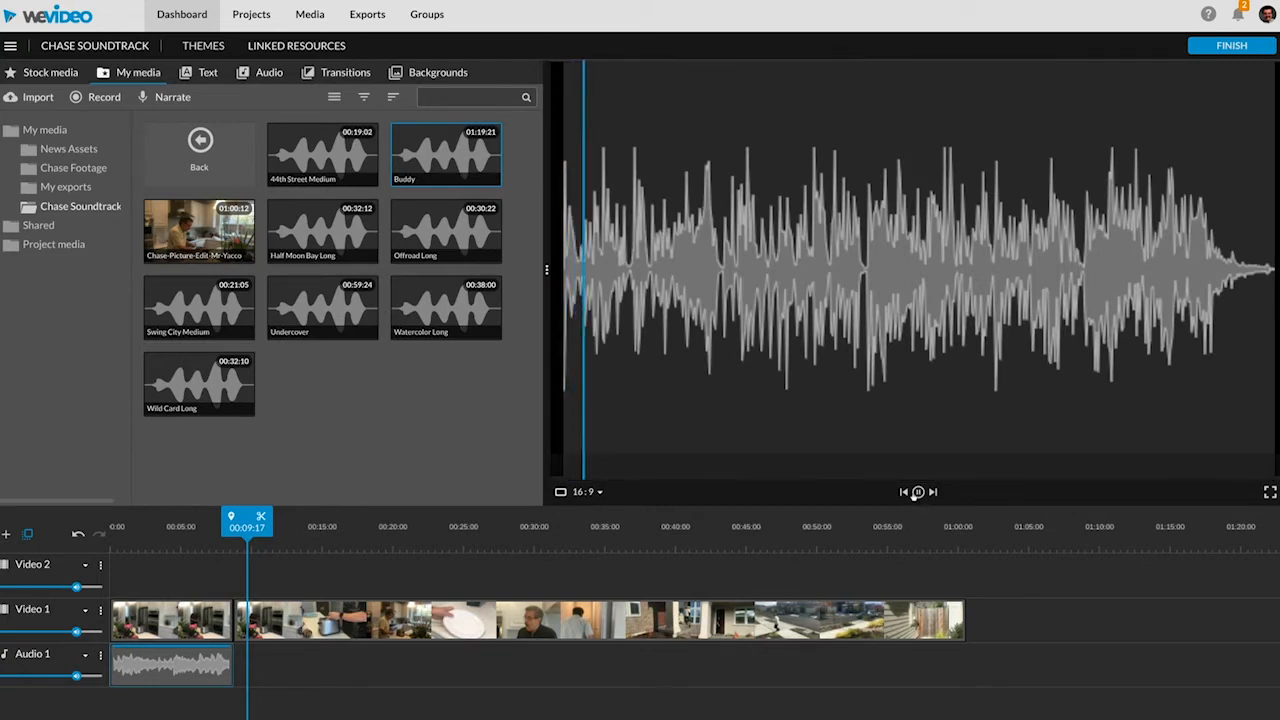
click(917, 493)
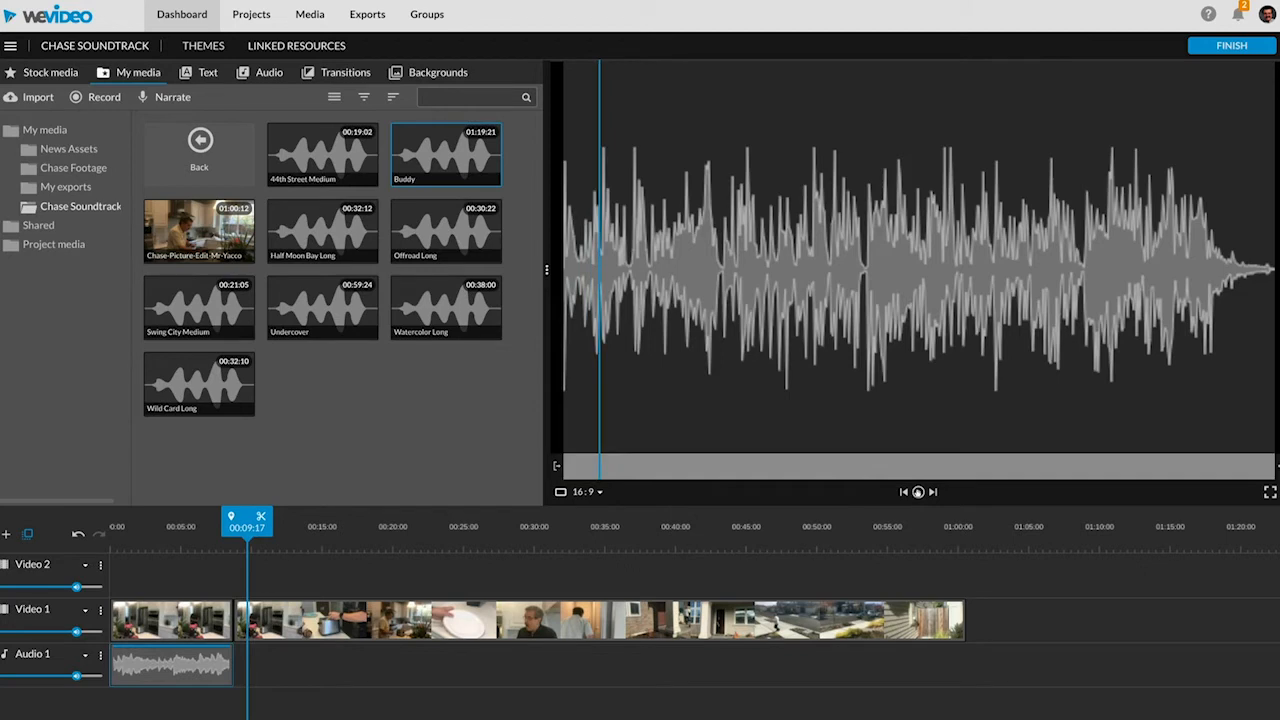
click(302, 248)
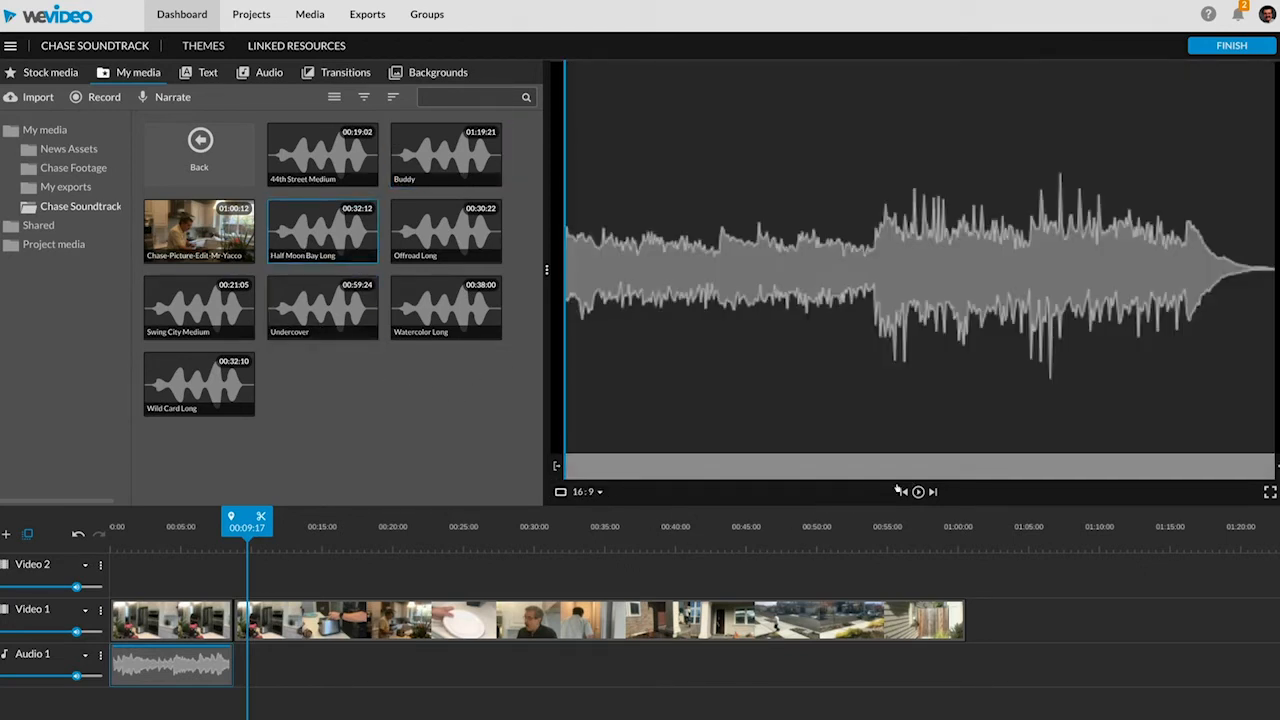
click(916, 493)
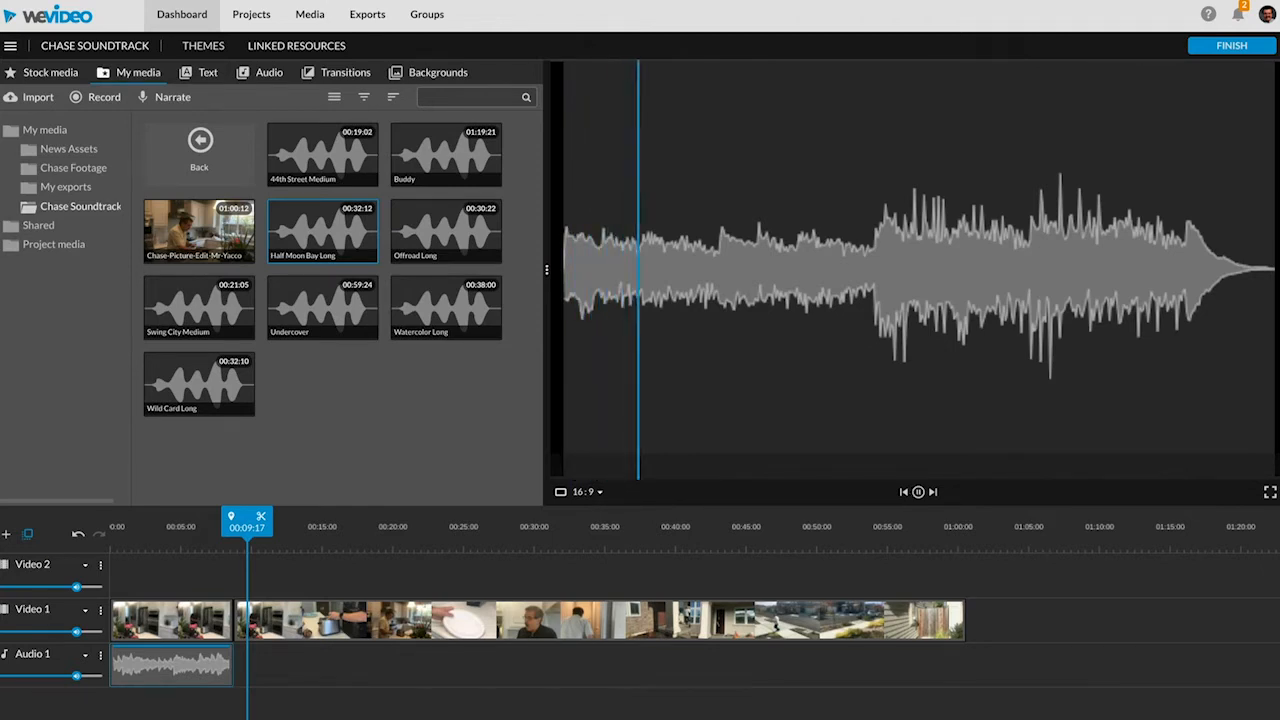
mouse_move(777, 466)
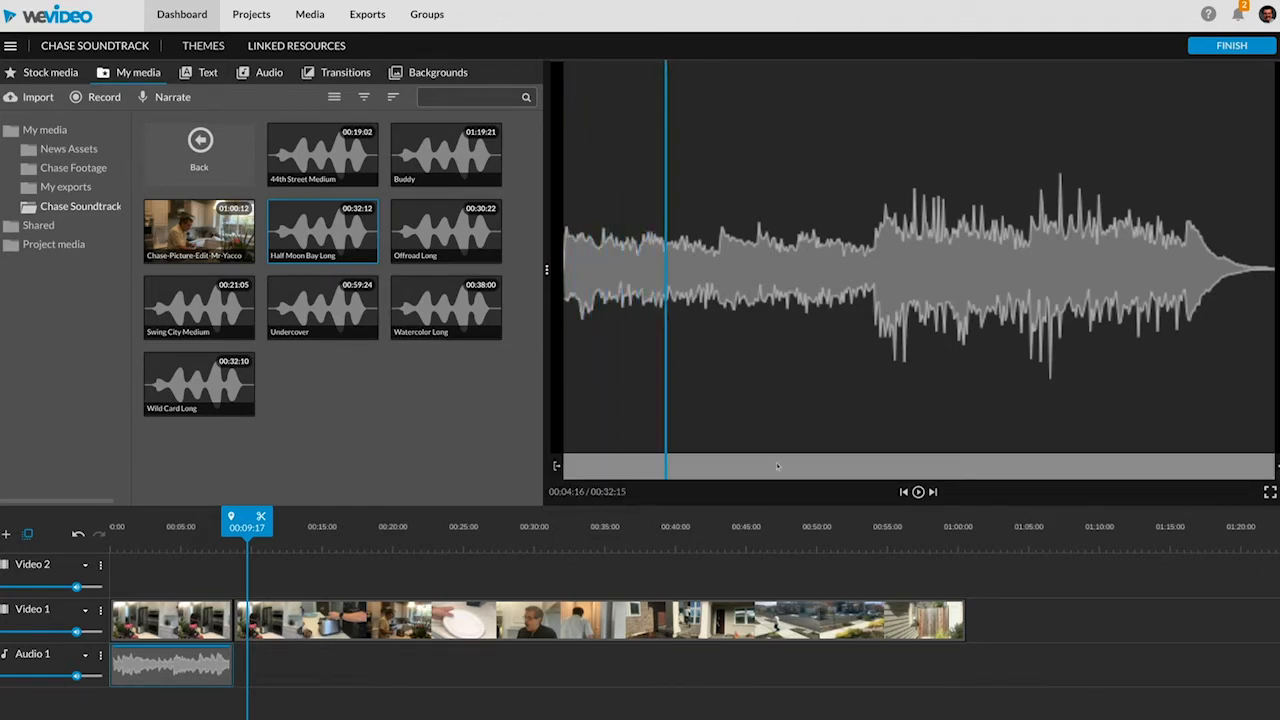
Listen to previews of Offroad Long, Swing City Medium, Undercover and Watercolor Long from the media folder.
click(447, 224)
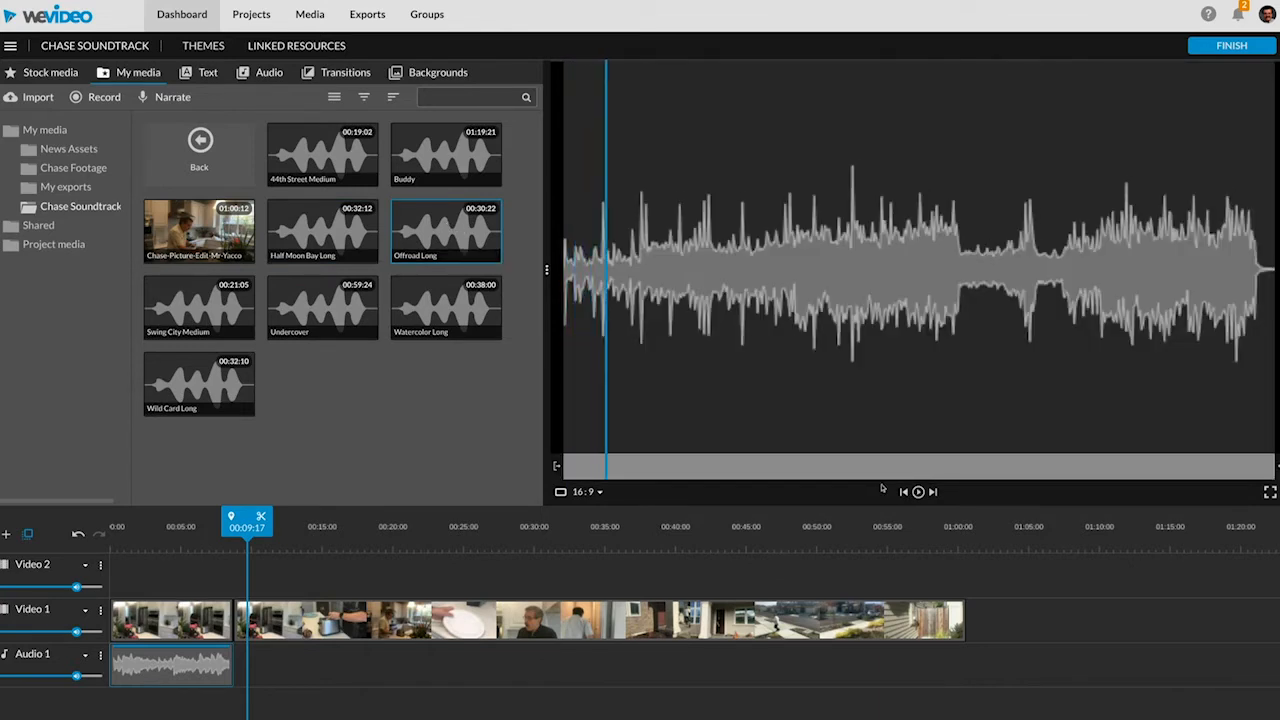
click(209, 317)
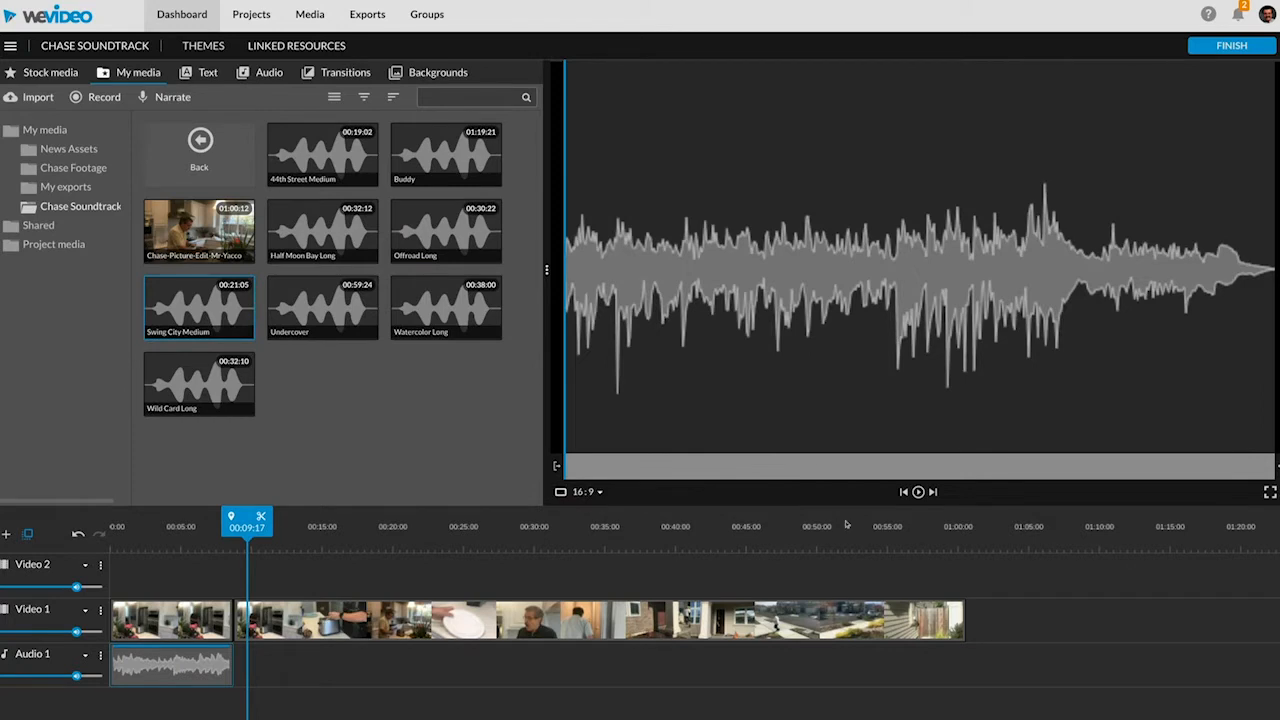
click(914, 493)
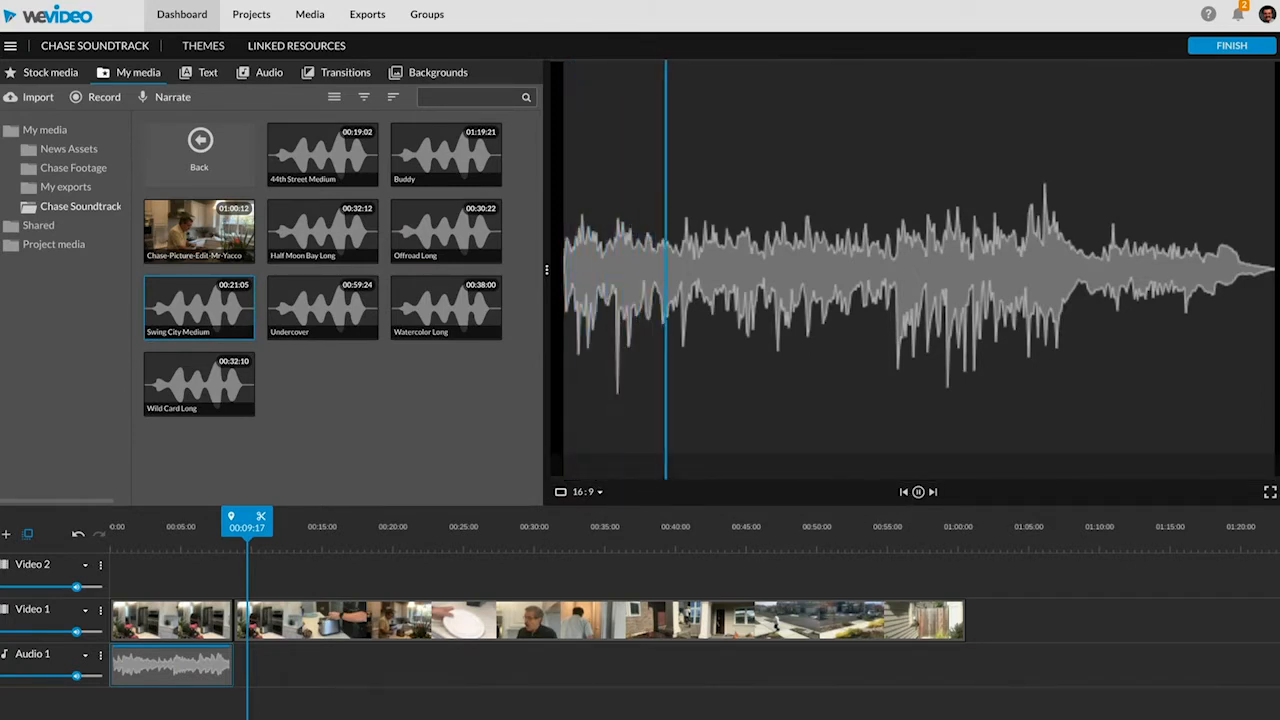
click(329, 305)
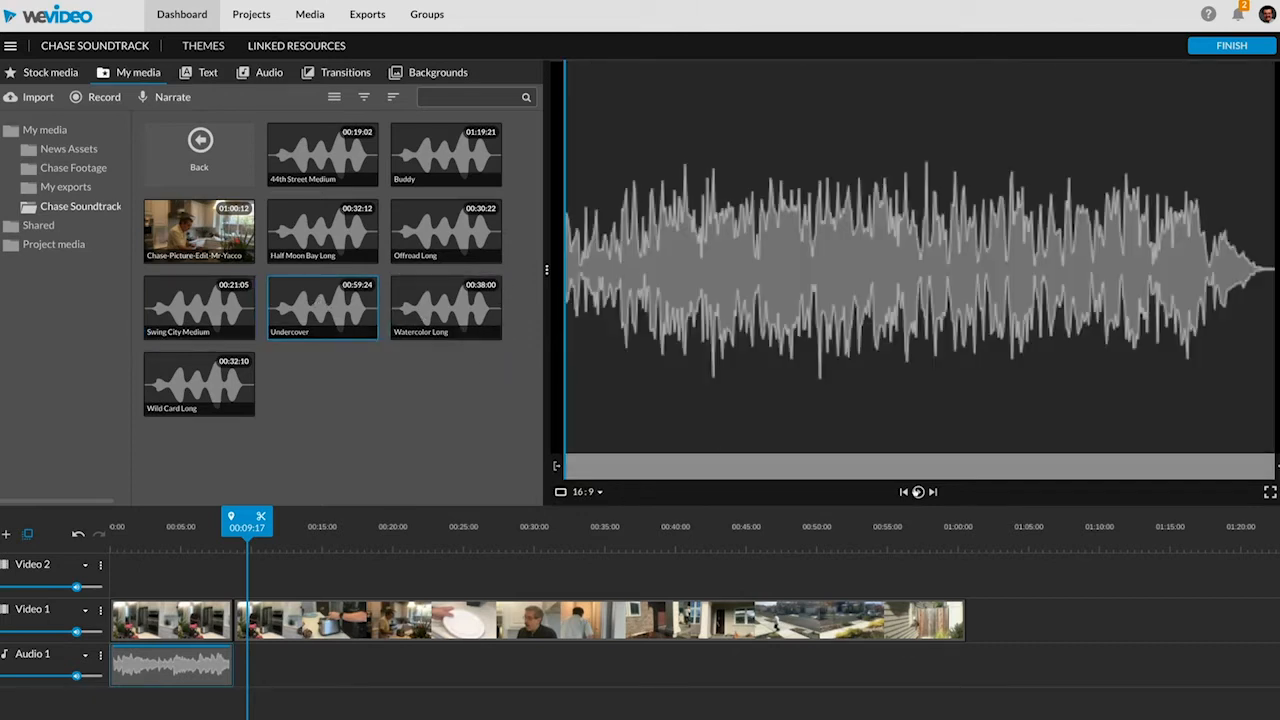
click(916, 493)
click(918, 491)
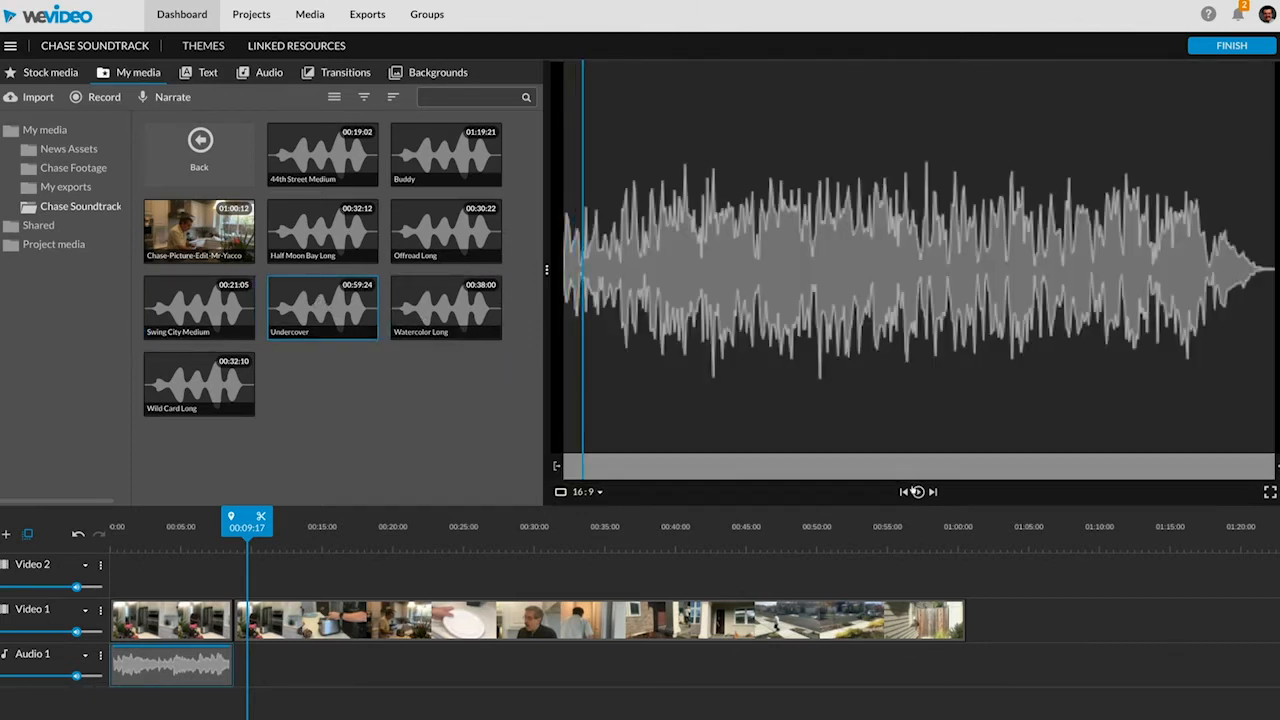
click(445, 308)
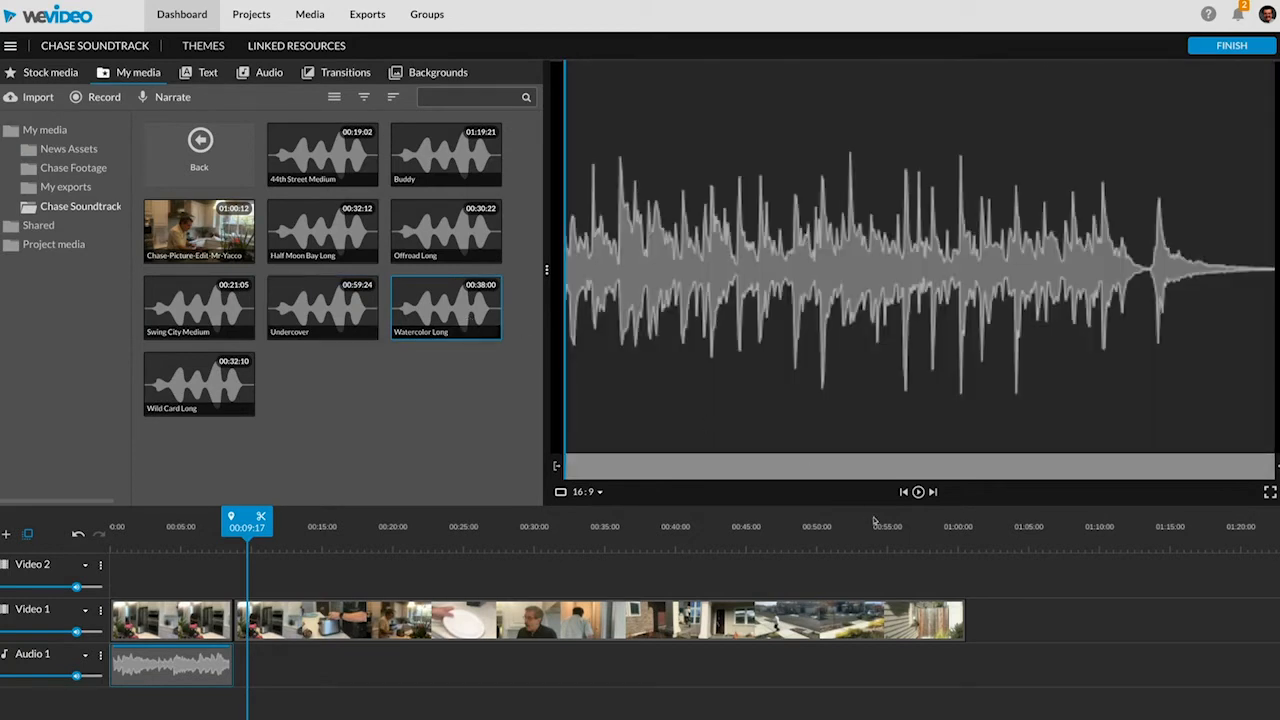
click(918, 491)
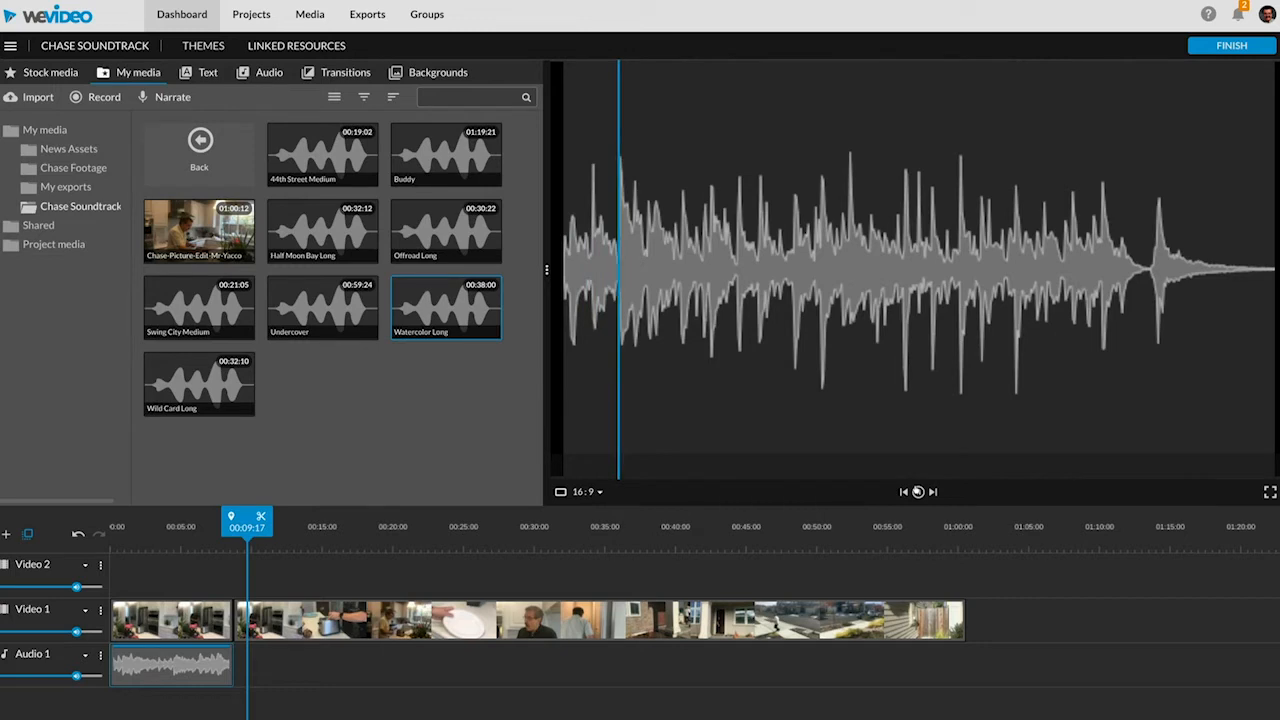
click(918, 491)
Preview Wild Card Long and place it on Audio 1 starting at 00:08:19, right after the first music clip.
click(205, 388)
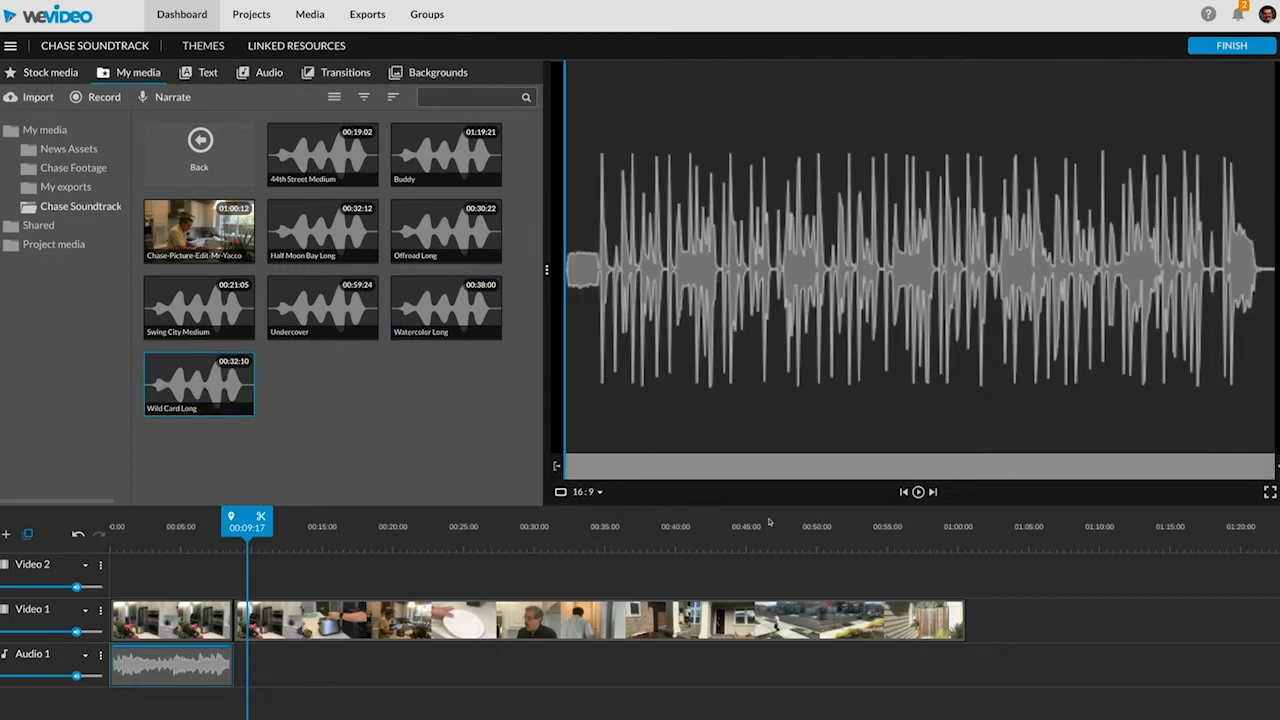
click(918, 491)
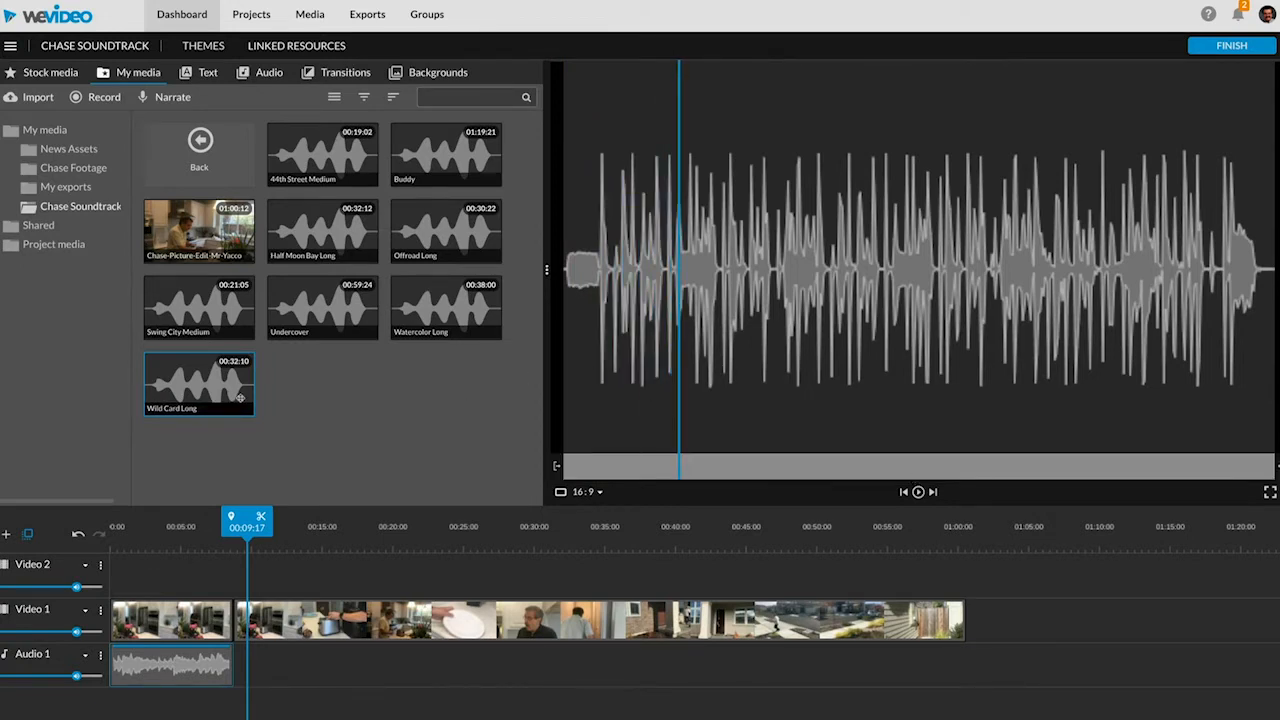
drag(227, 388, 250, 668)
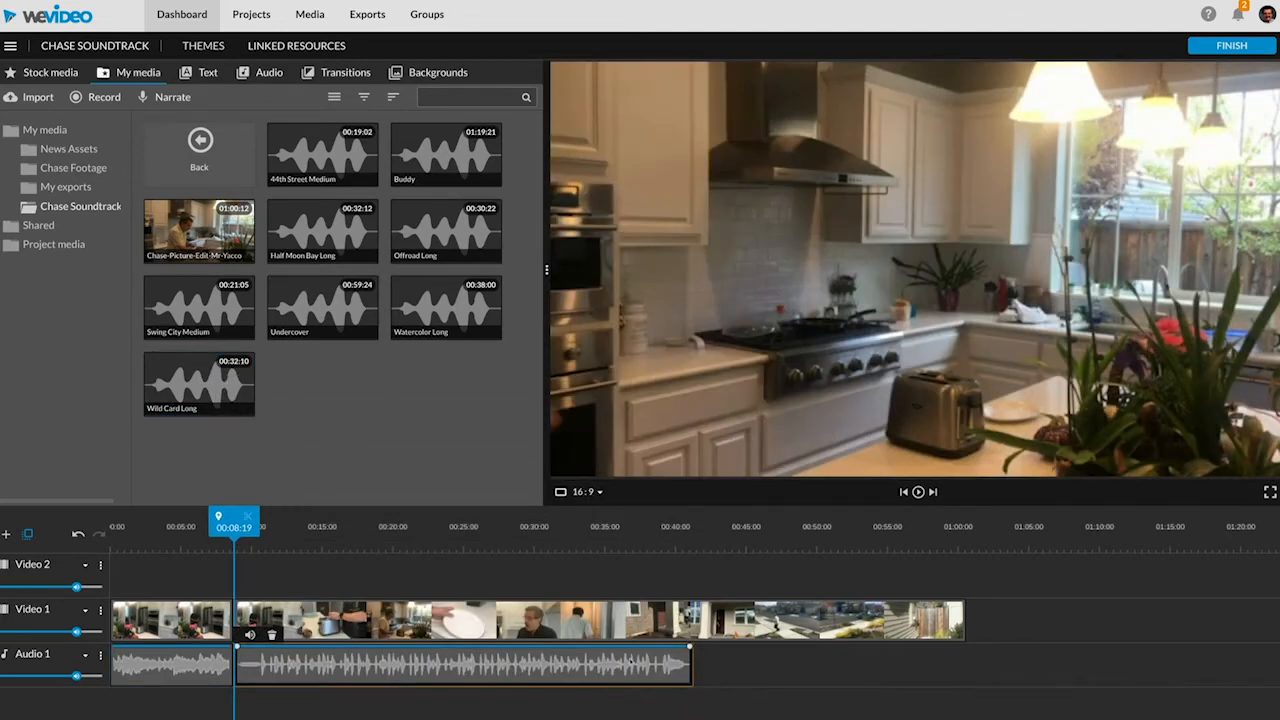
Split the second Video 1 clip at 00:16:03, near the change to the paper plate shot.
drag(234, 520, 316, 516)
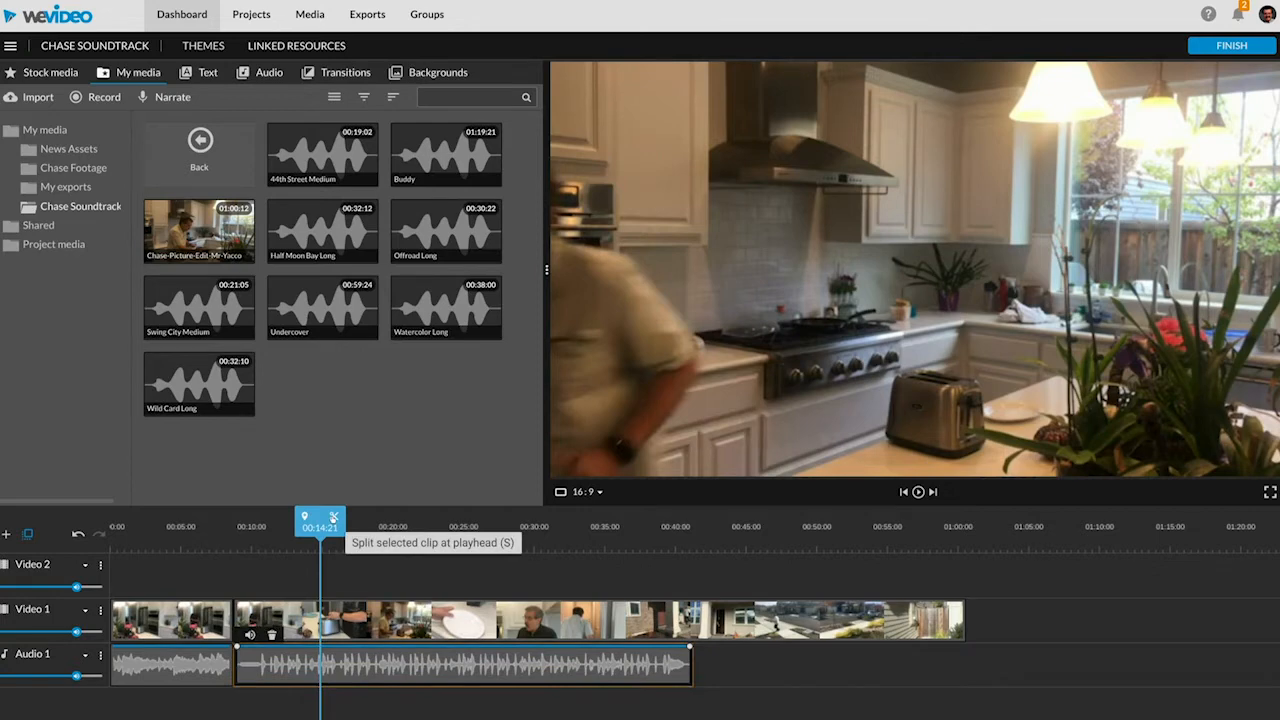
drag(333, 517, 341, 517)
key(Left)
key(Left)
key(Left)
key(Left)
key(Left)
key(Left)
key(Left)
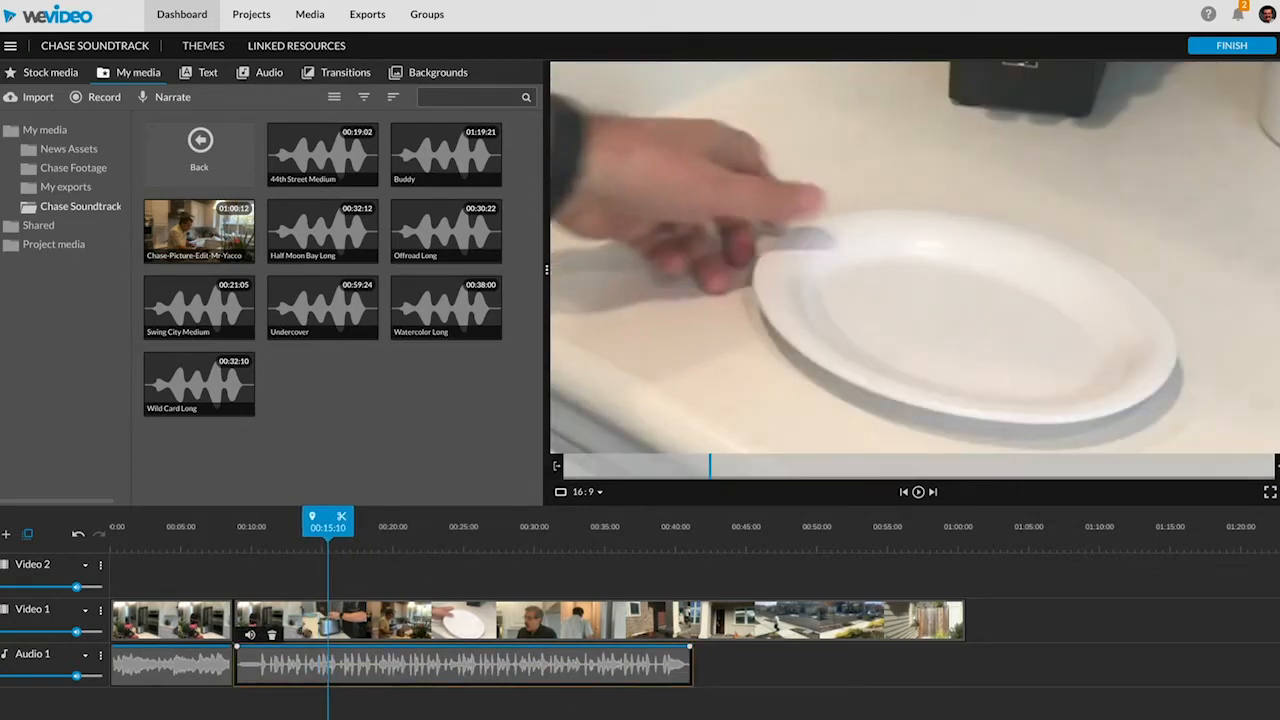
key(Right)
key(Left)
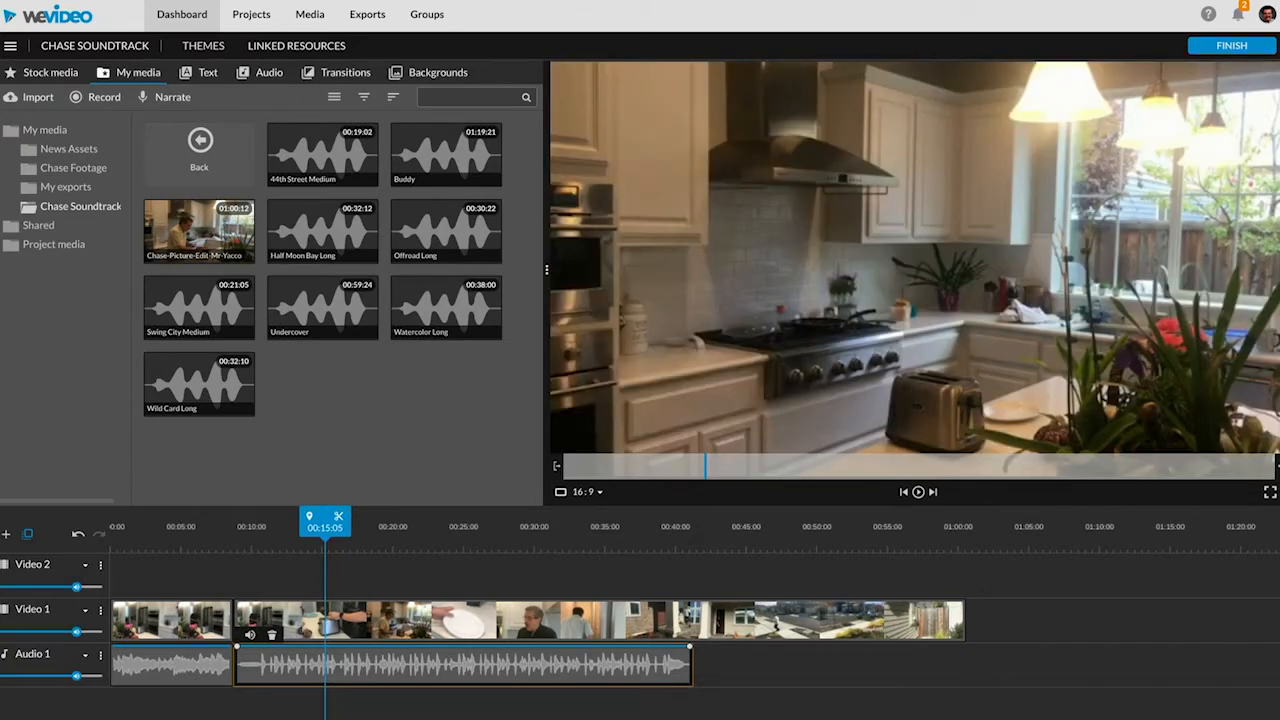
key(Right)
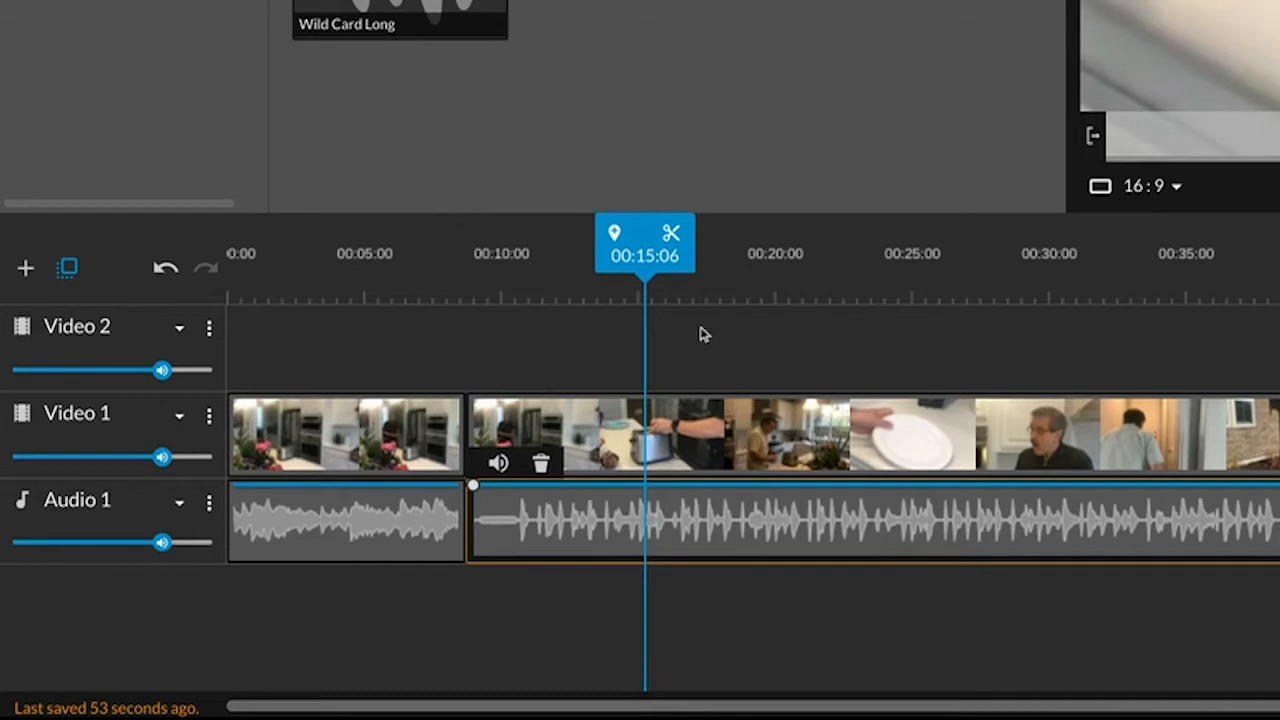
click(668, 450)
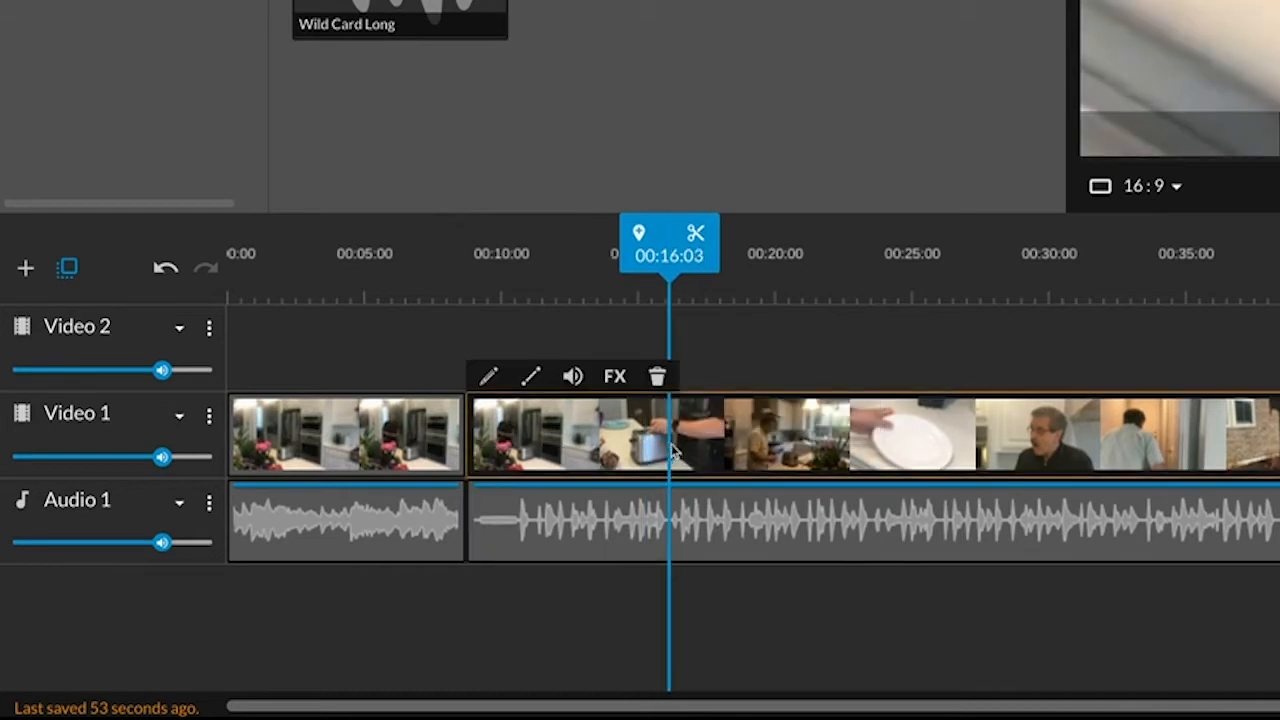
key(s)
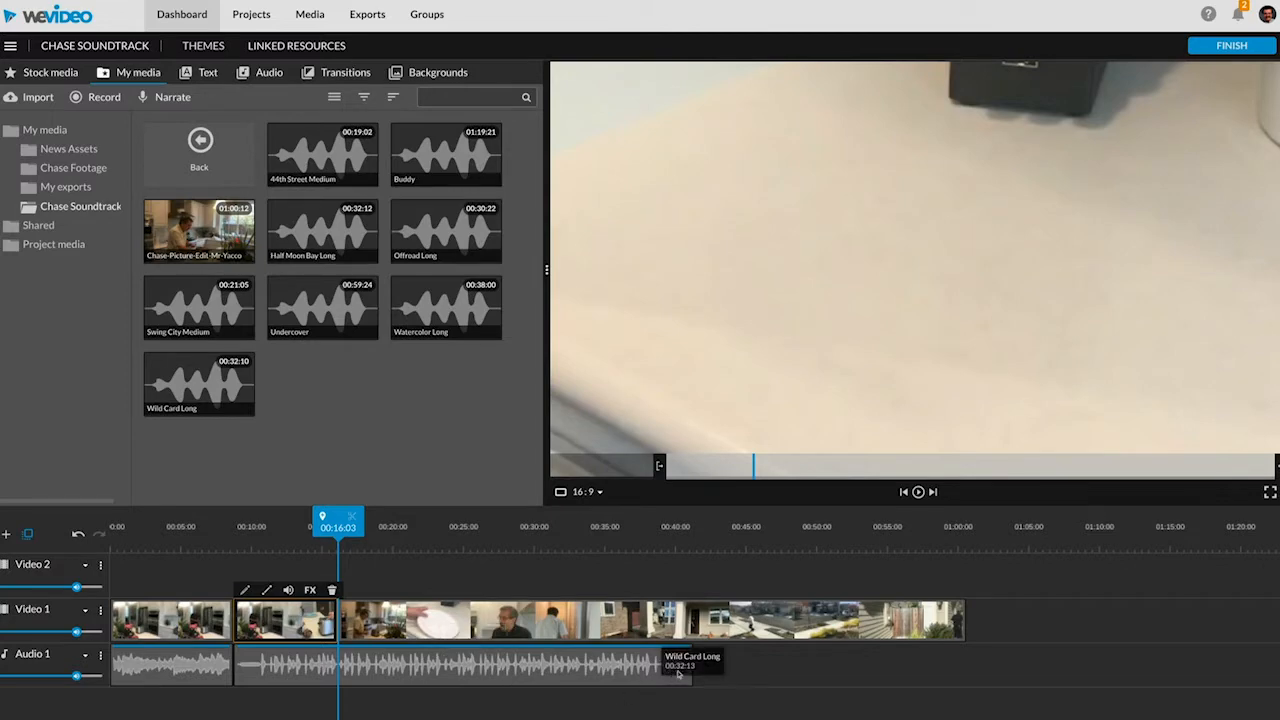
Trim the end of Wild Card Long on Audio 1 to 00:16:03, matching the end of the second video segment.
click(655, 668)
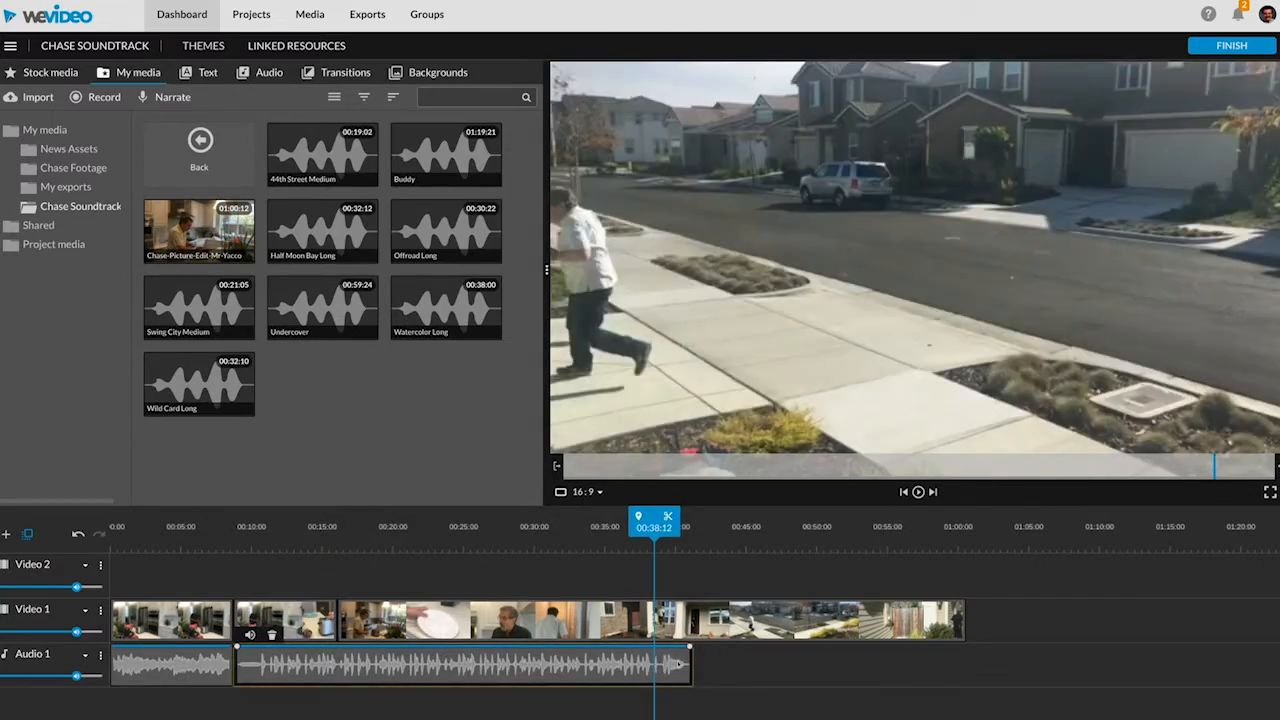
drag(689, 648, 354, 646)
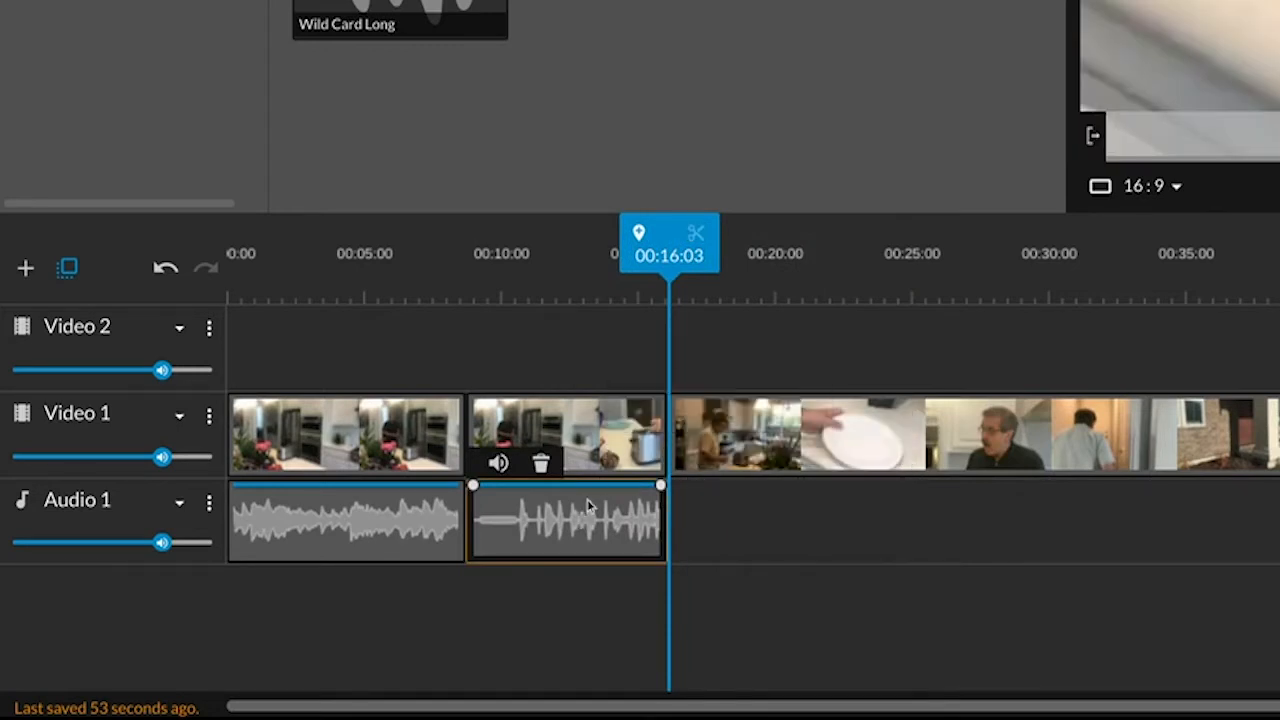
Add a new audio track named Audio 2 to the timeline.
click(16, 269)
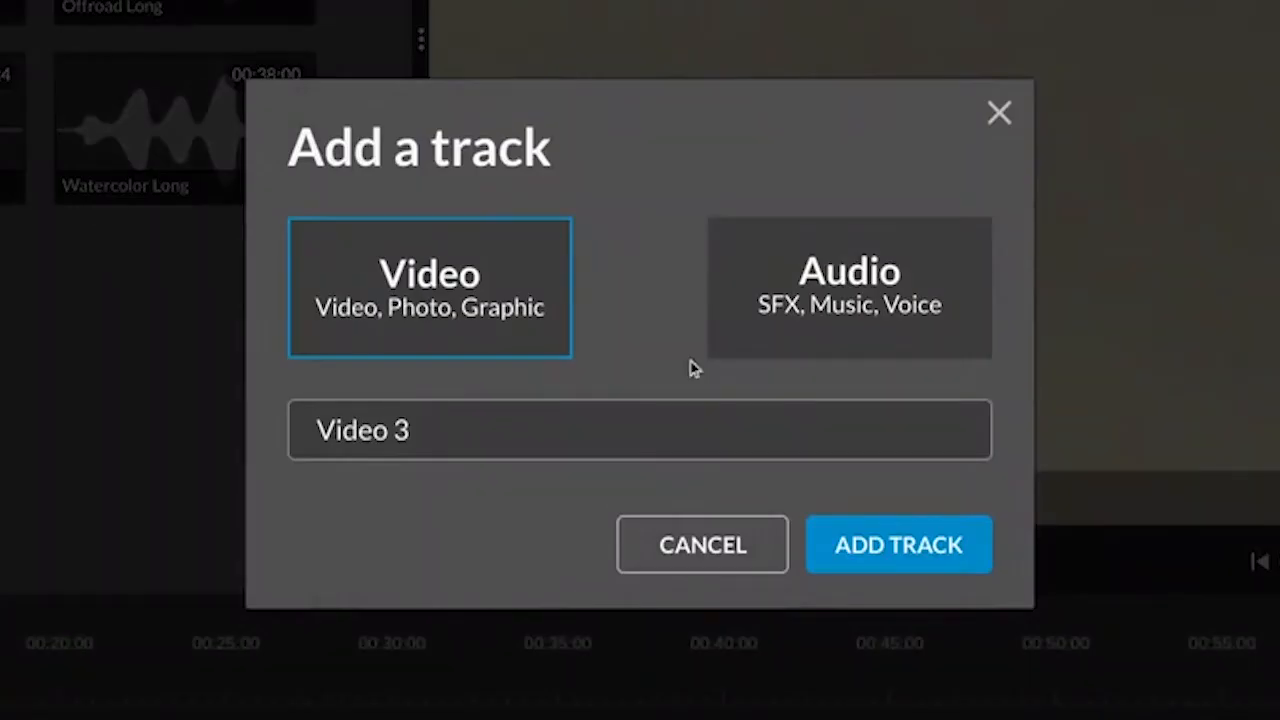
click(775, 315)
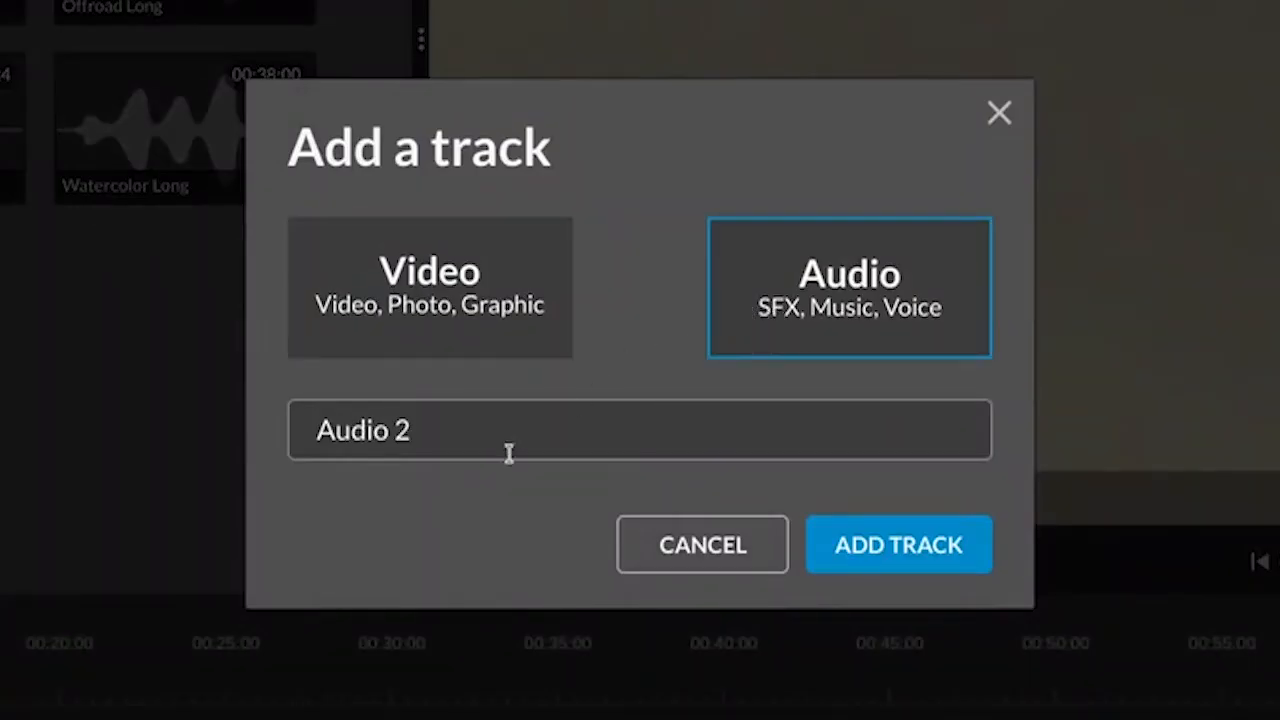
click(900, 563)
Move Wild Card Long from Audio 1 down to Audio 2 starting at 00:08:19, and play back the change between the two songs.
drag(566, 586, 556, 520)
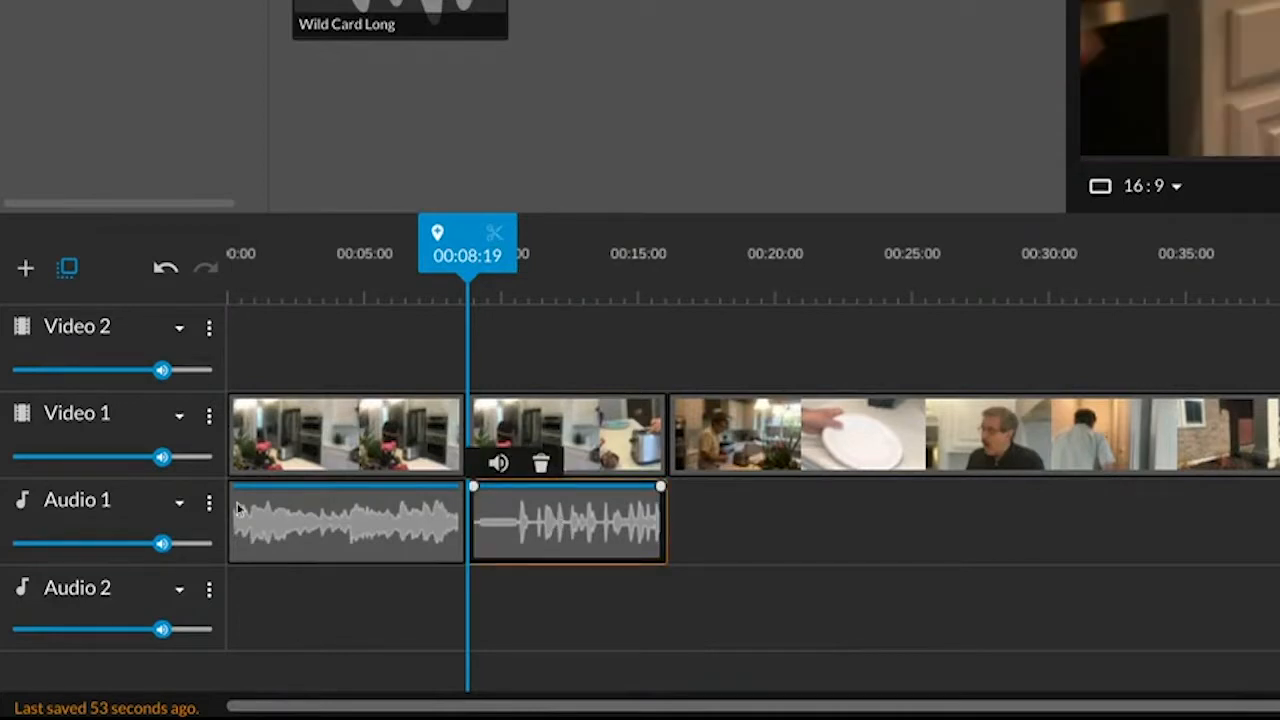
drag(563, 551, 565, 582)
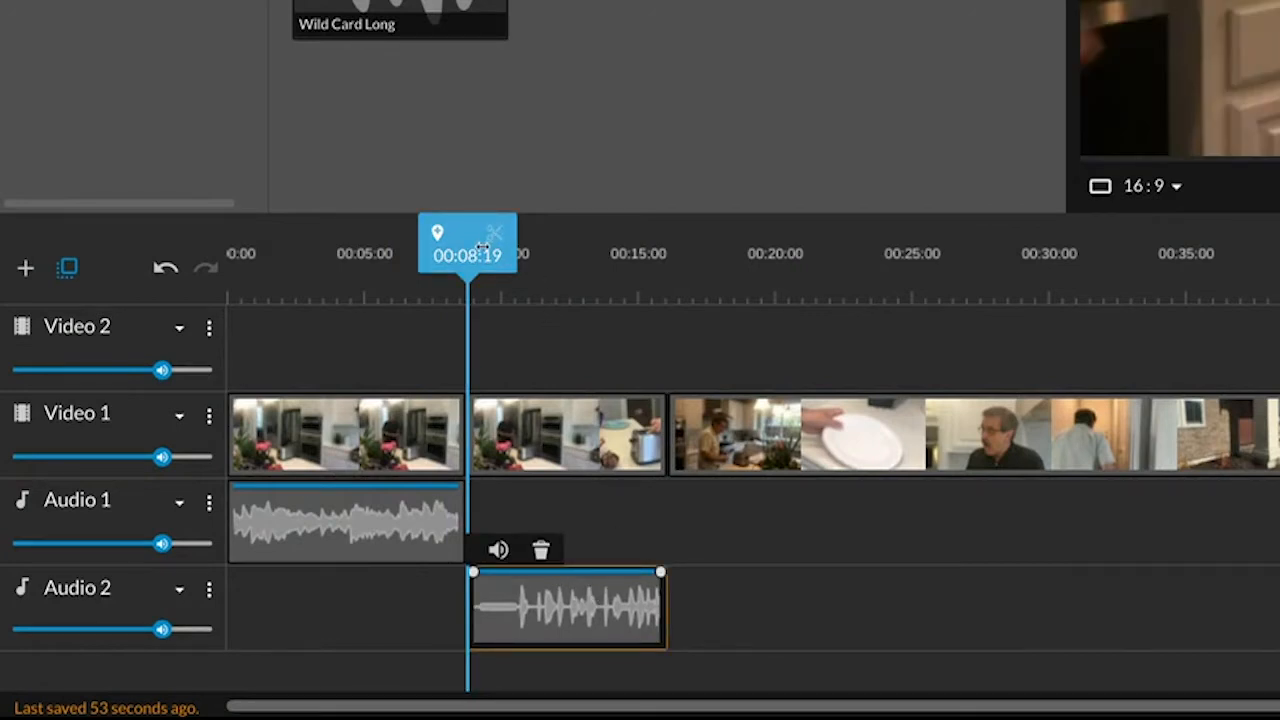
drag(482, 246, 433, 246)
key(space)
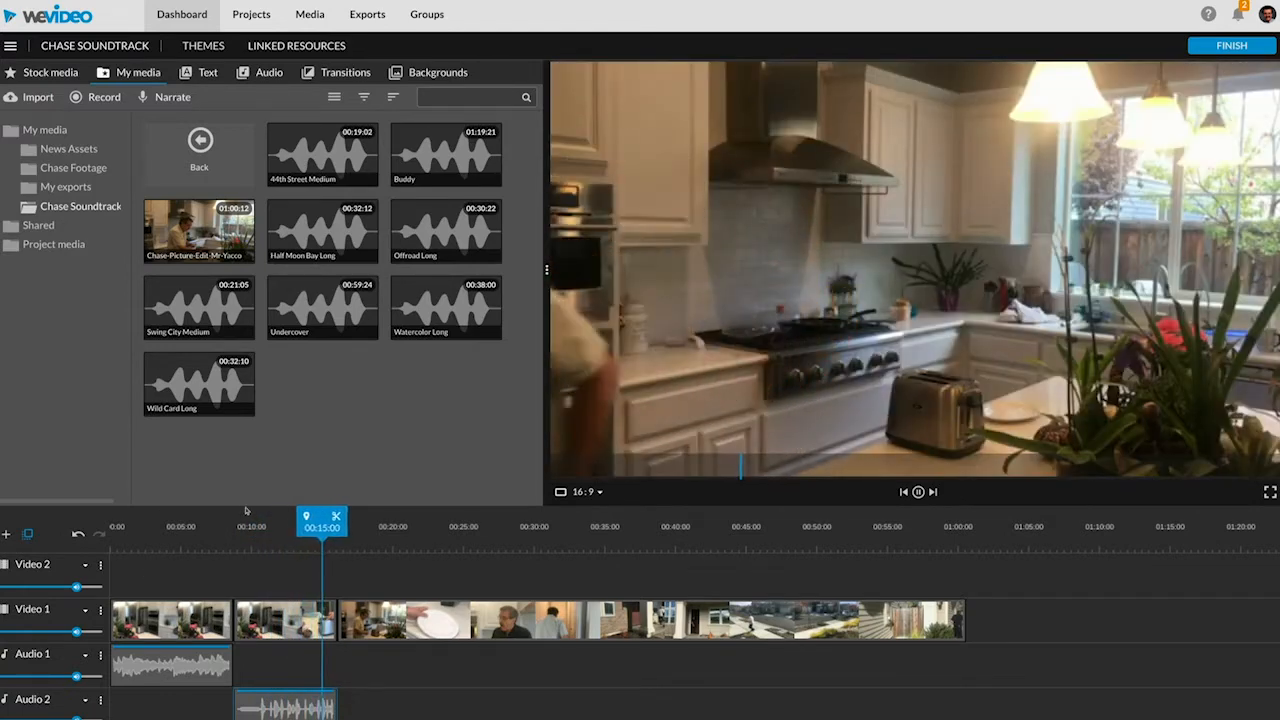
Trim the end of the Wild Card Long clip on Audio 2 to 00:15:06 and play back the ending.
click(262, 705)
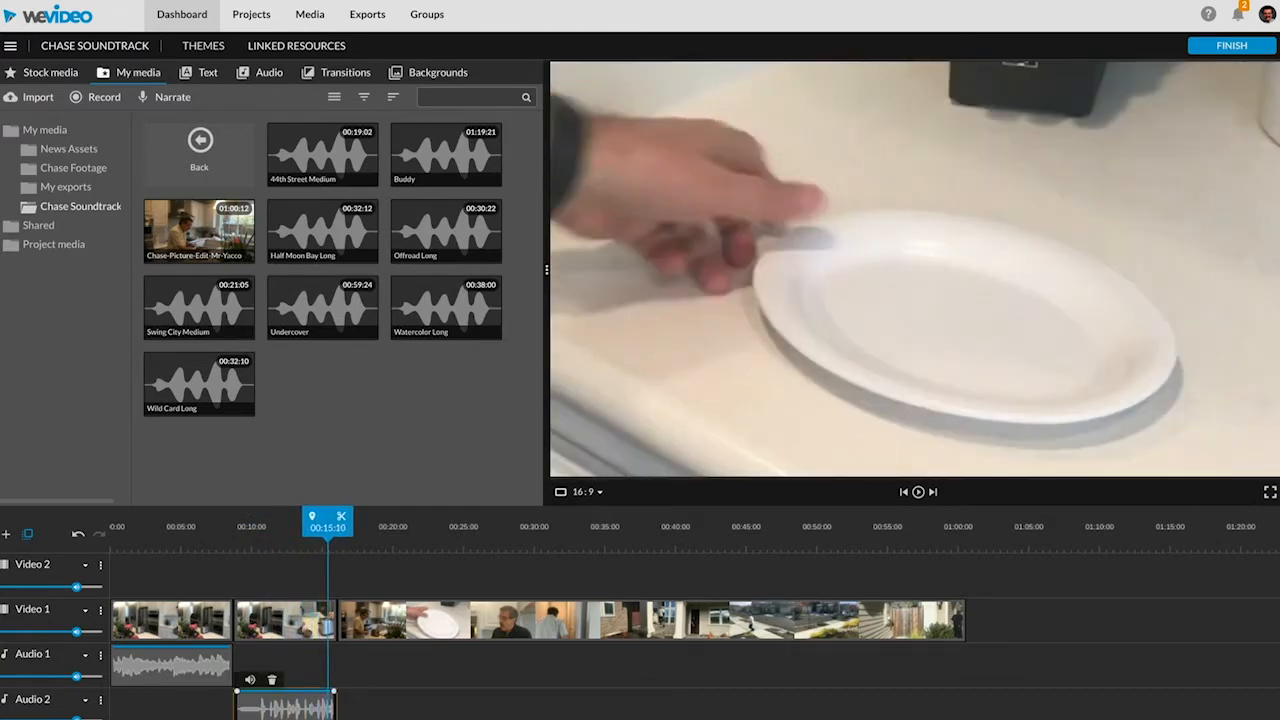
key(Left)
key(Left)
key(Left)
key(Left)
key(Left)
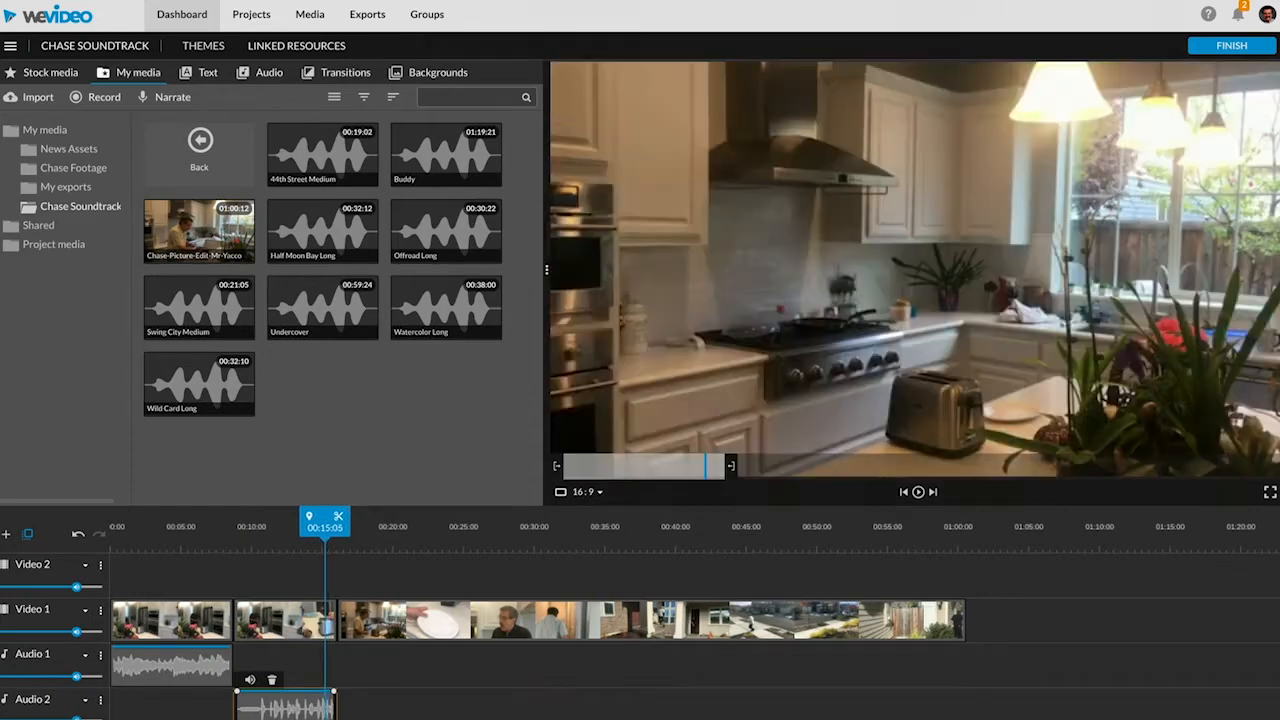
key(Right)
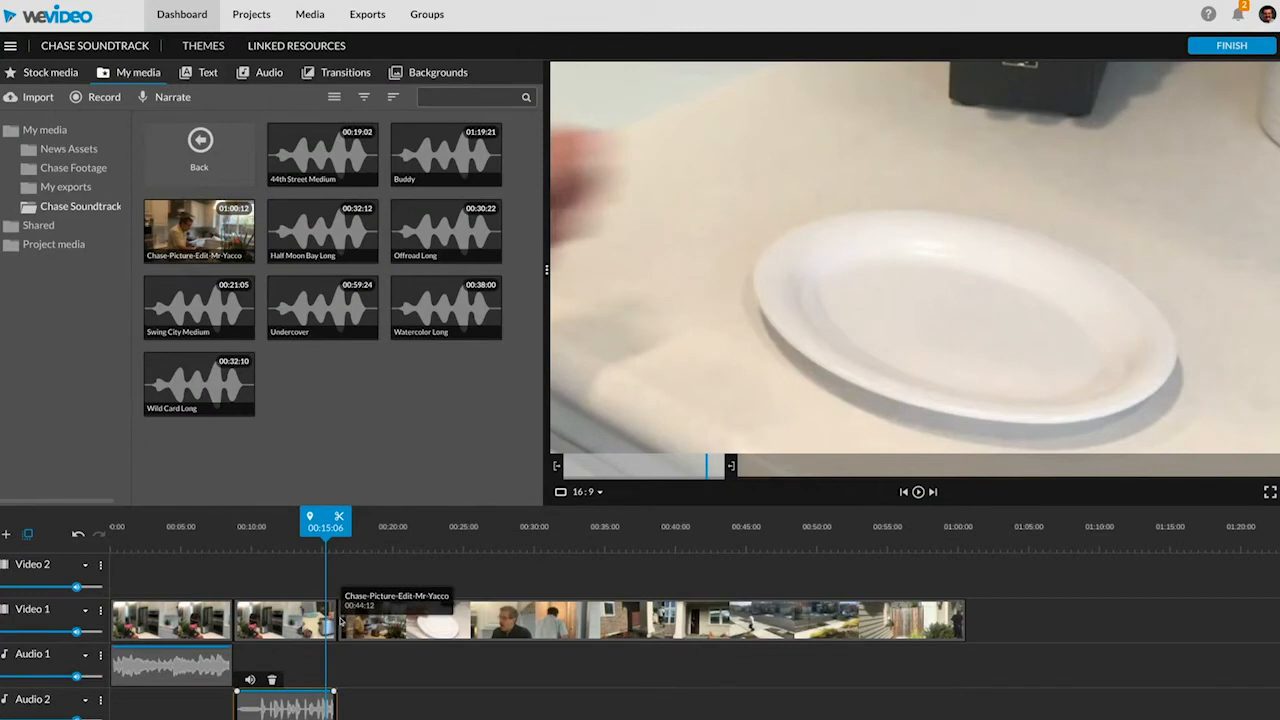
drag(332, 692, 326, 700)
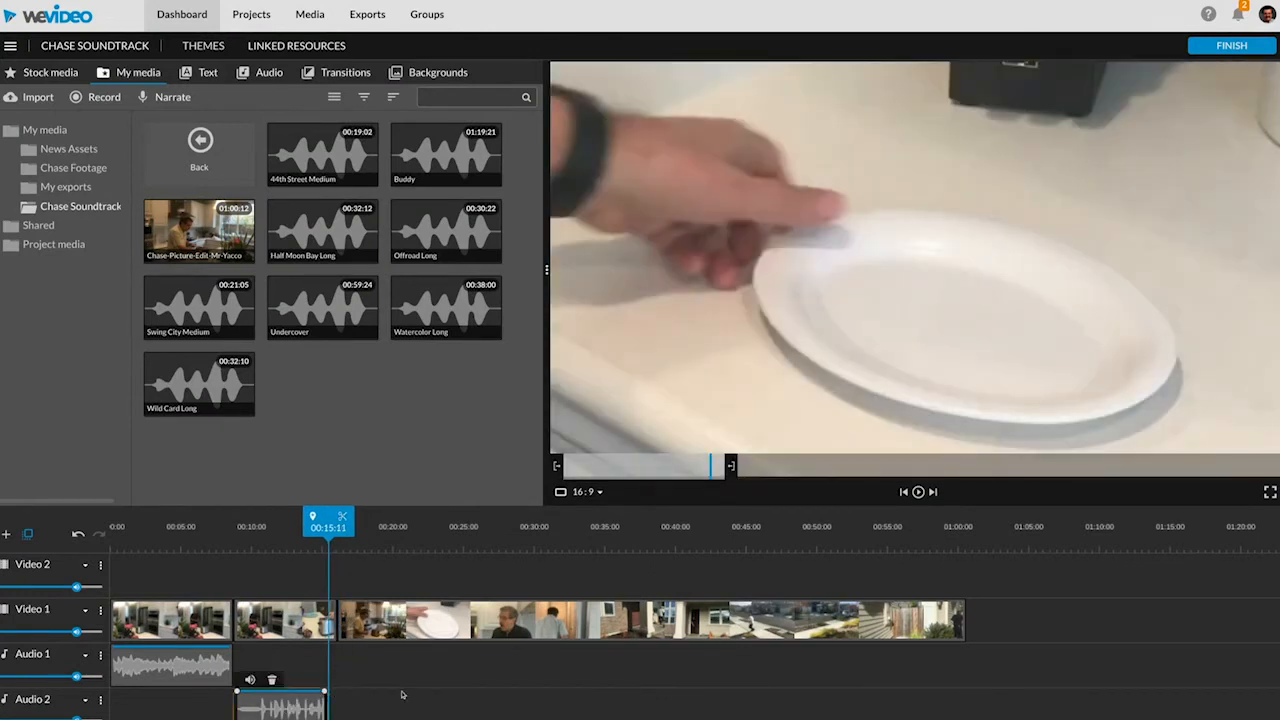
key(space)
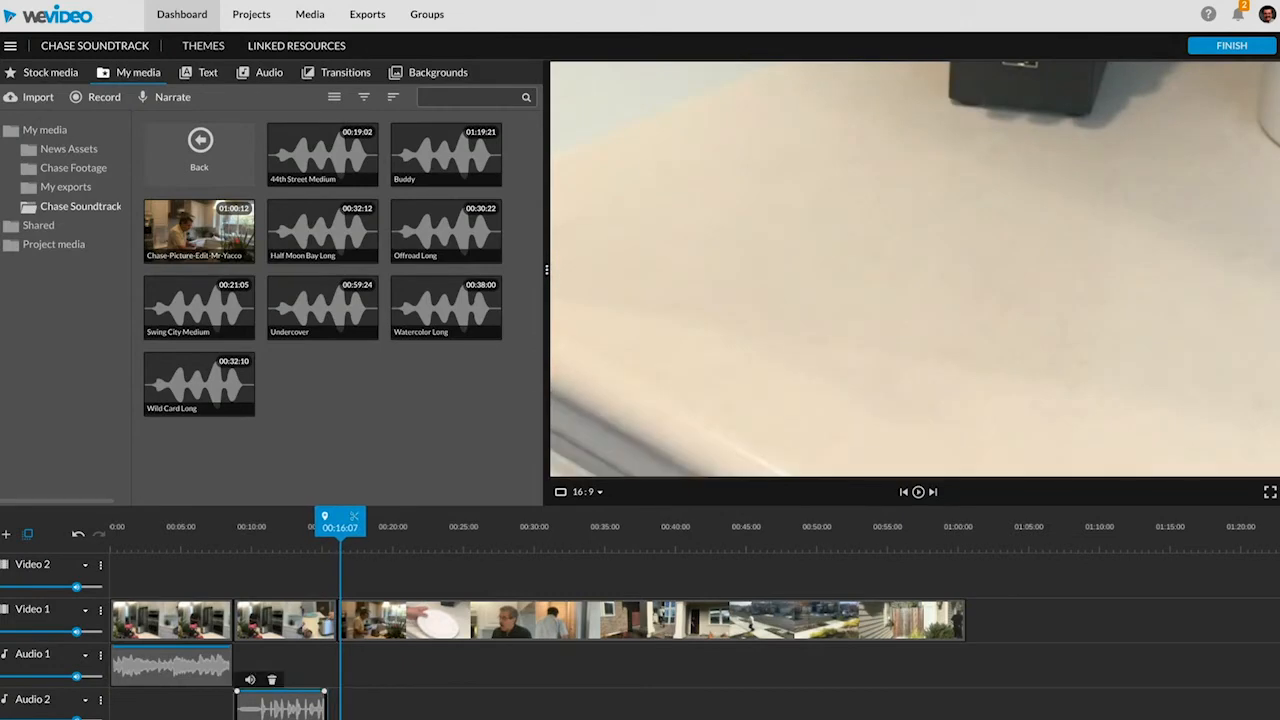
Move the cut between the second and third Video 1 clips to 00:15:11, leaving no gap between them.
mouse_move(340, 520)
mouse_down()
mouse_move(300, 520)
mouse_move(325, 515)
mouse_up()
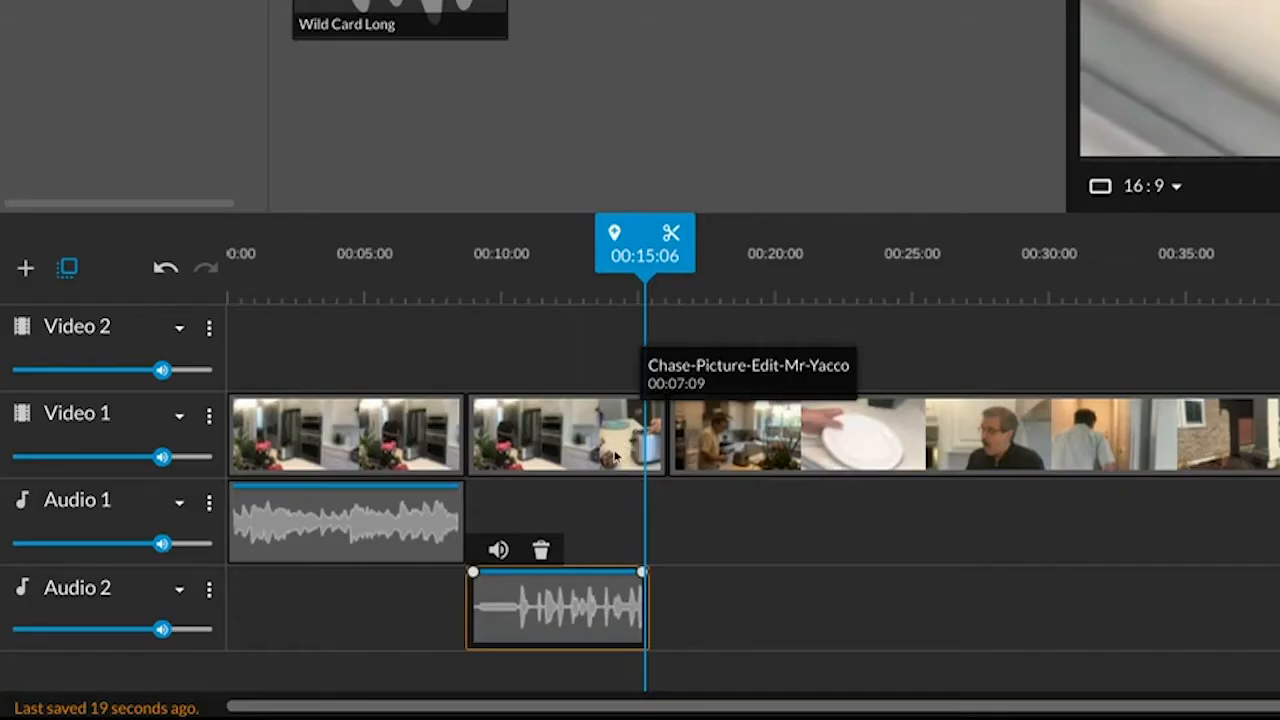
click(310, 631)
drag(645, 408, 646, 414)
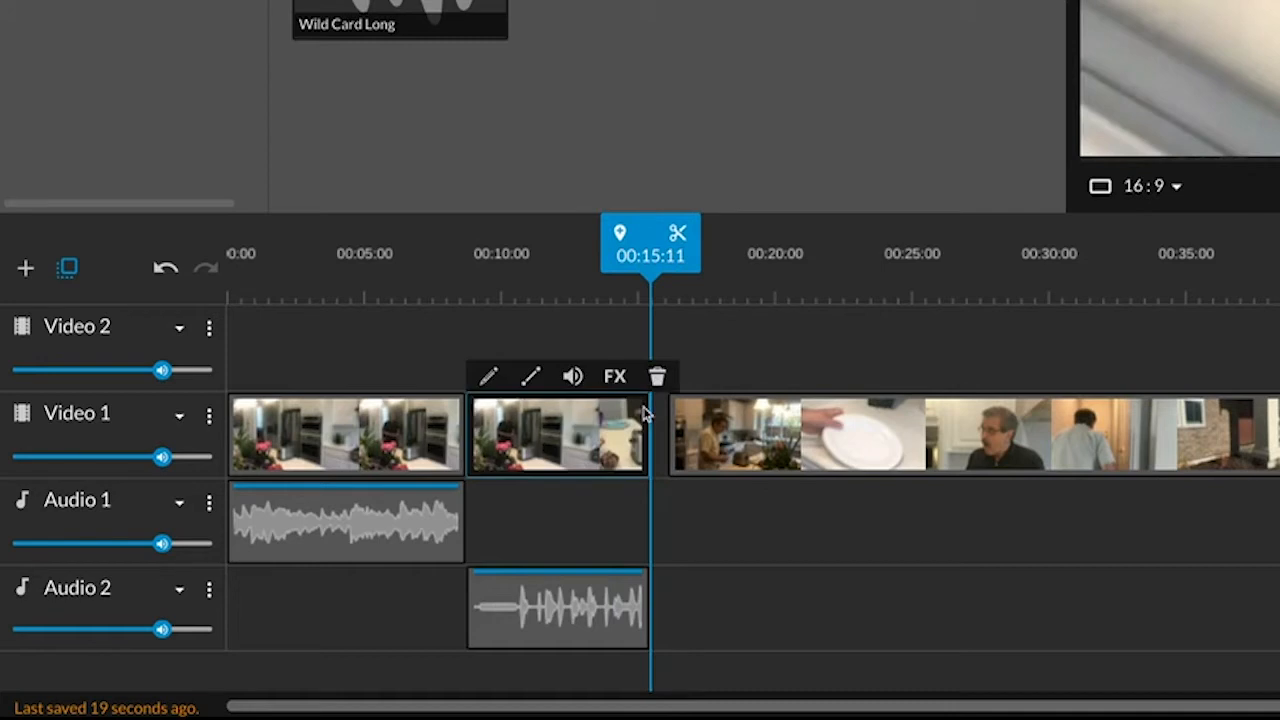
click(716, 430)
drag(668, 427, 656, 455)
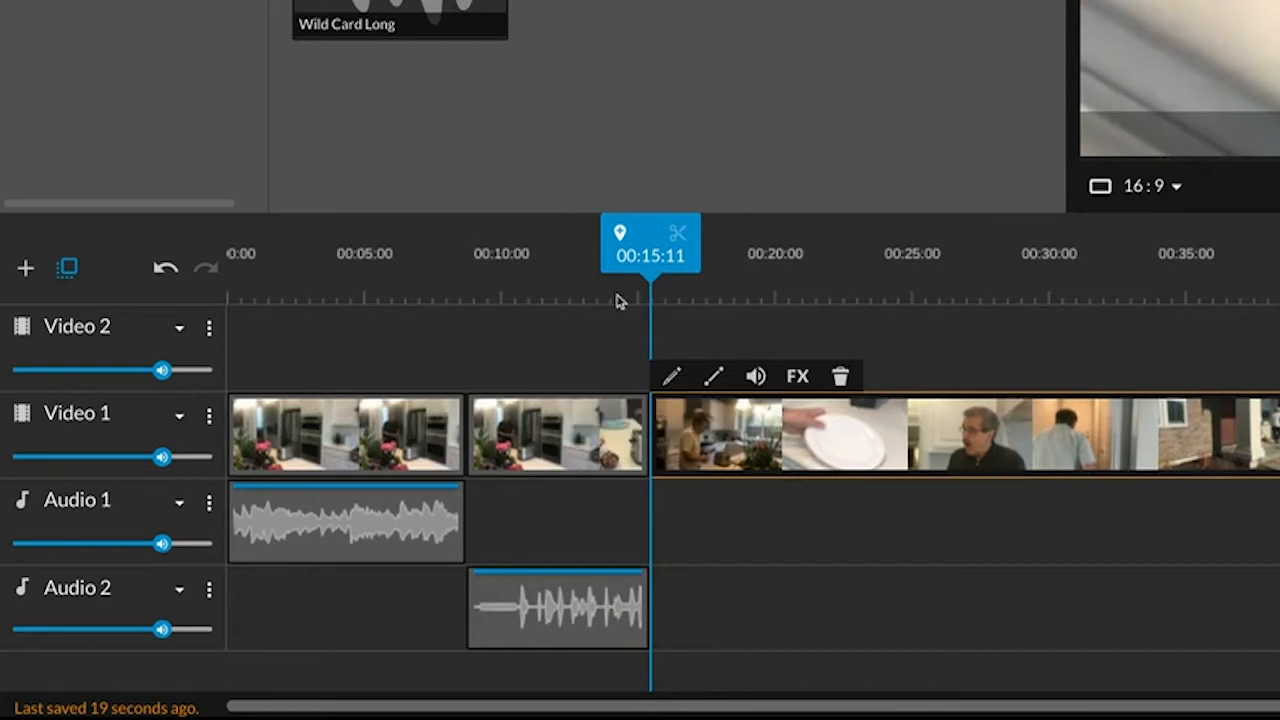
Play back the edit from an earlier point through the cut into the third Video 1 clip.
drag(636, 228, 100, 220)
key(space)
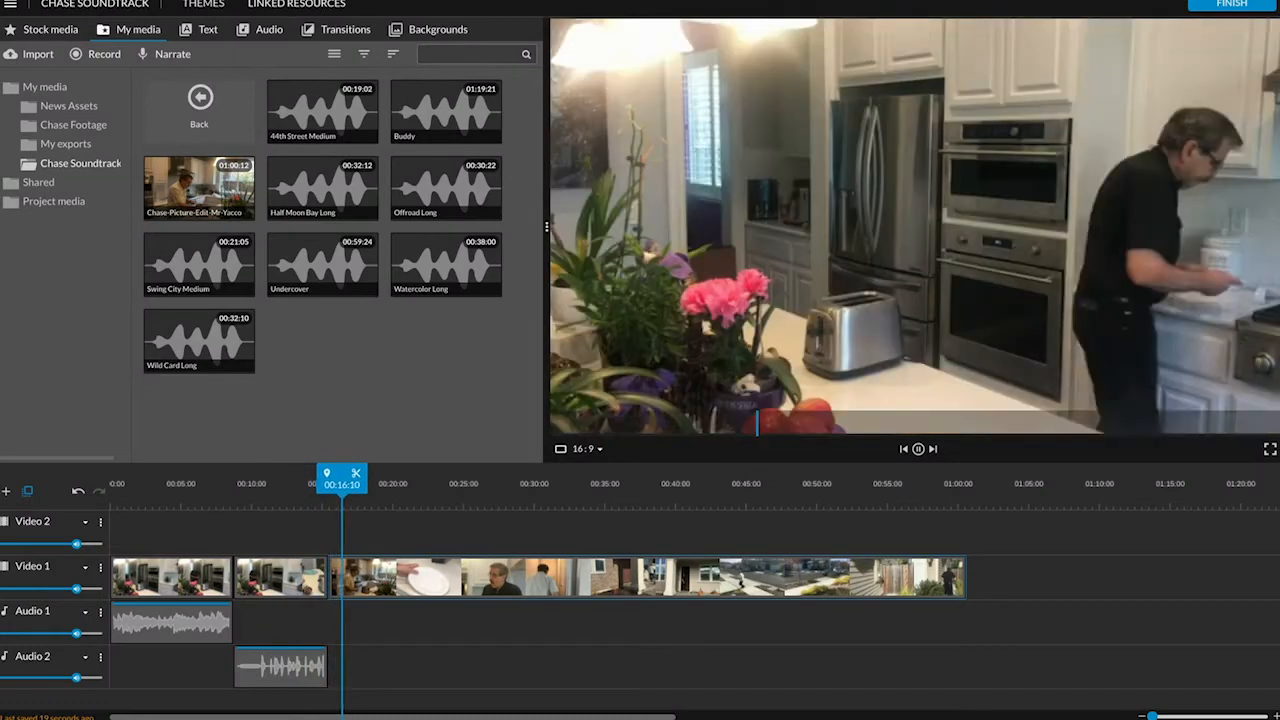
key(space)
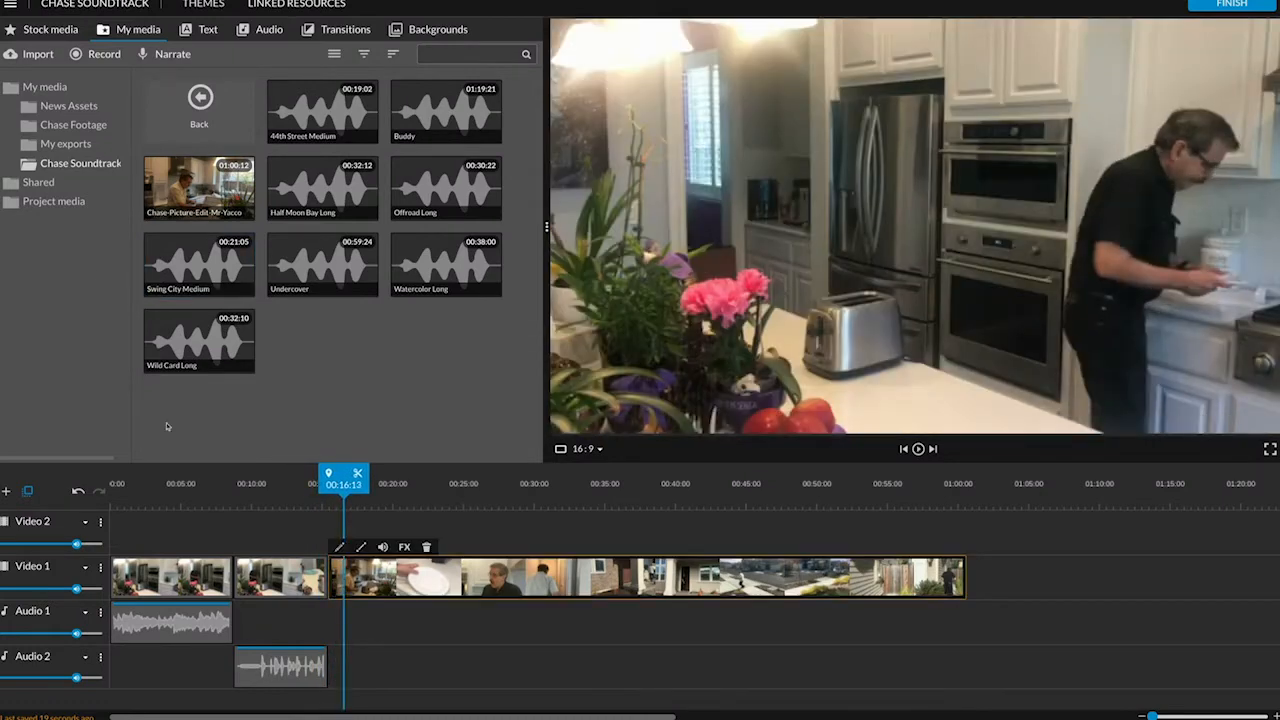
Copy the first 44th Street Medium clip on Audio 1 and paste it on the same track at 00:15:06.
click(322, 112)
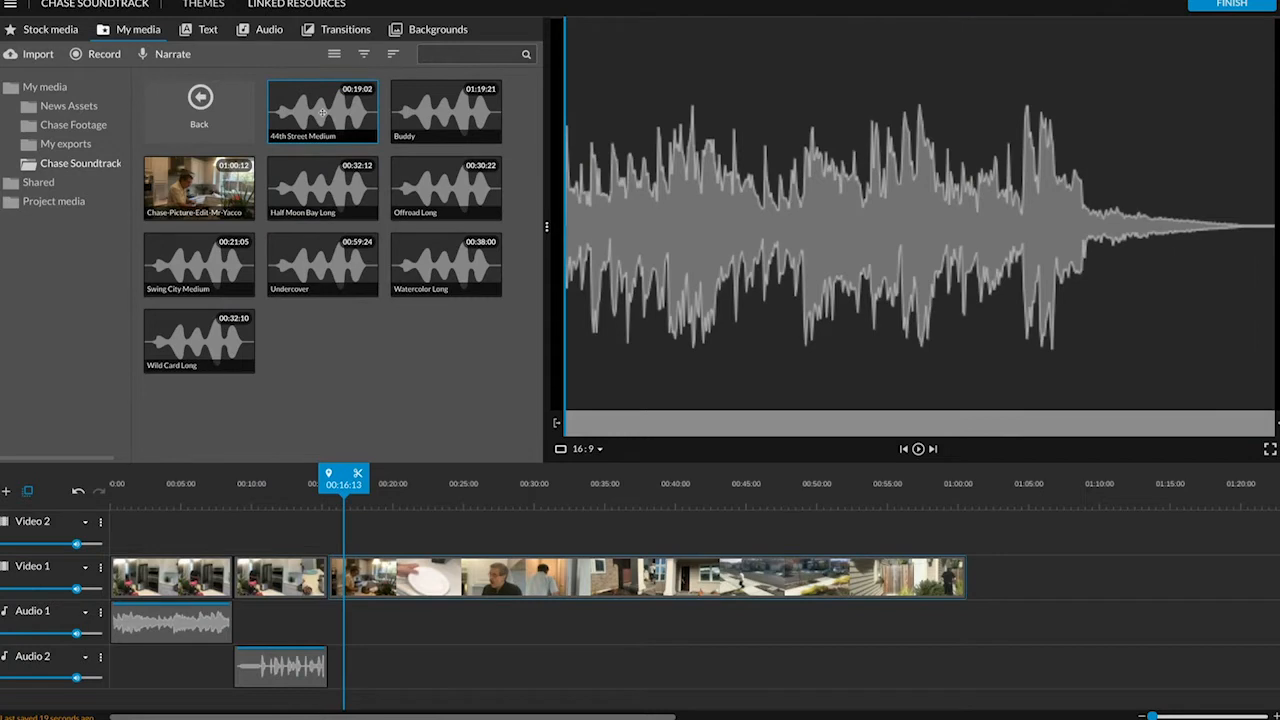
click(162, 620)
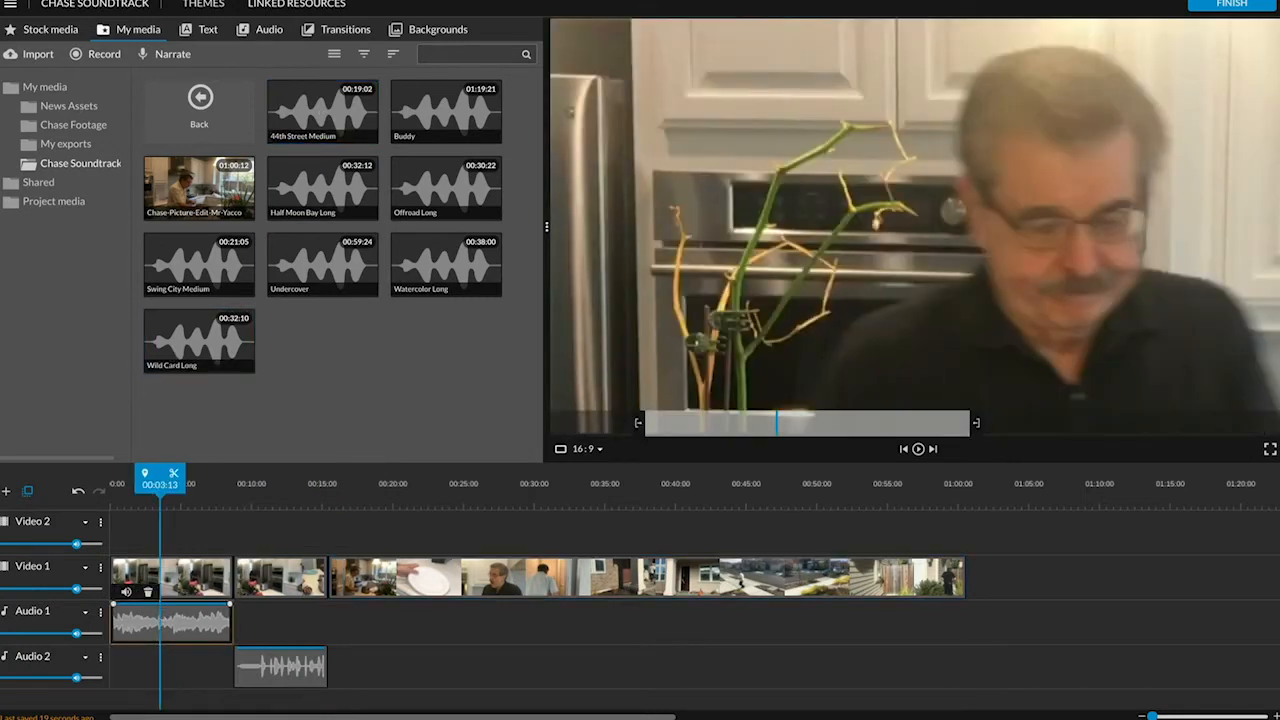
drag(344, 484, 320, 484)
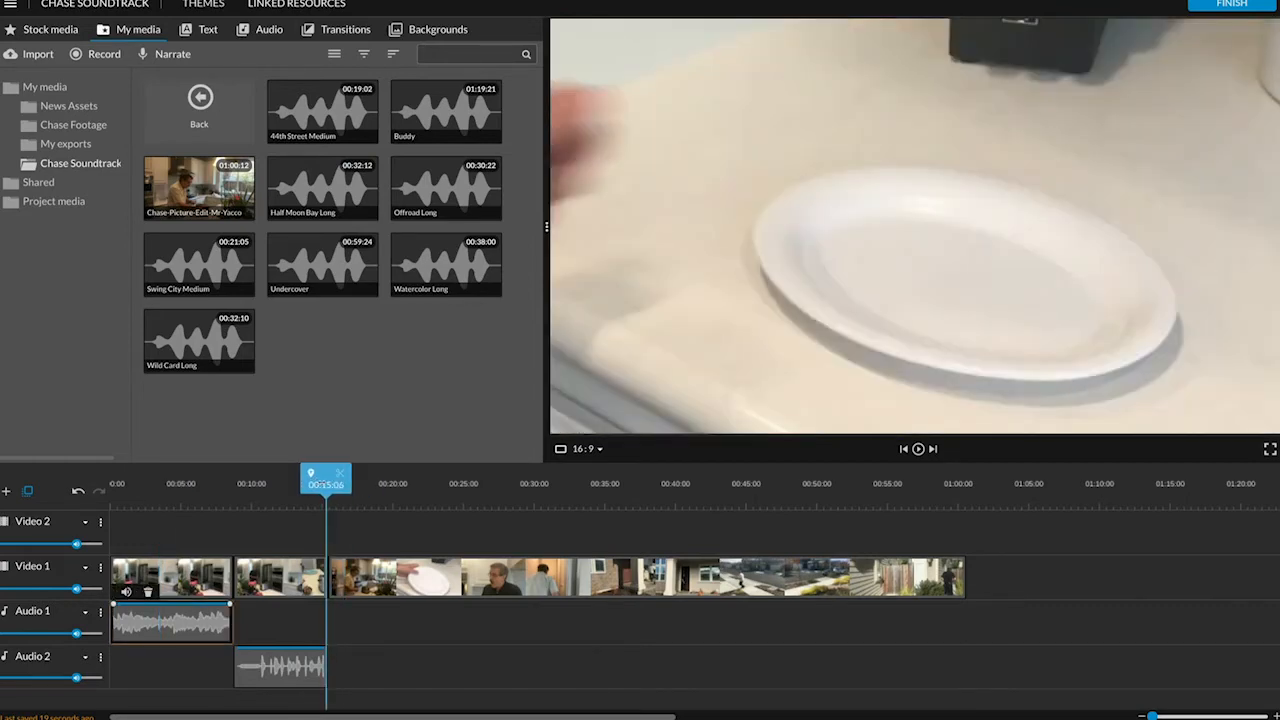
key(ctrl+v)
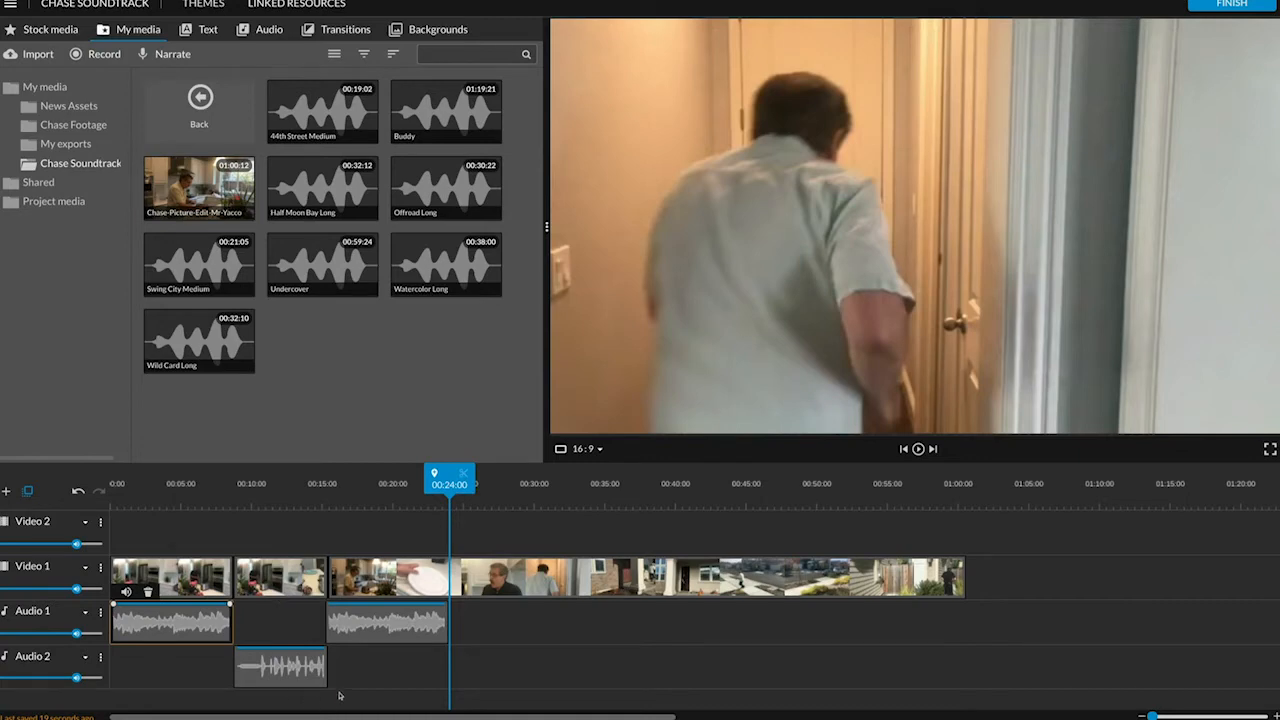
Play back the change from Wild Card Long to the pasted 44th Street Medium clip, starting around 00:14:21.
drag(449, 484, 320, 484)
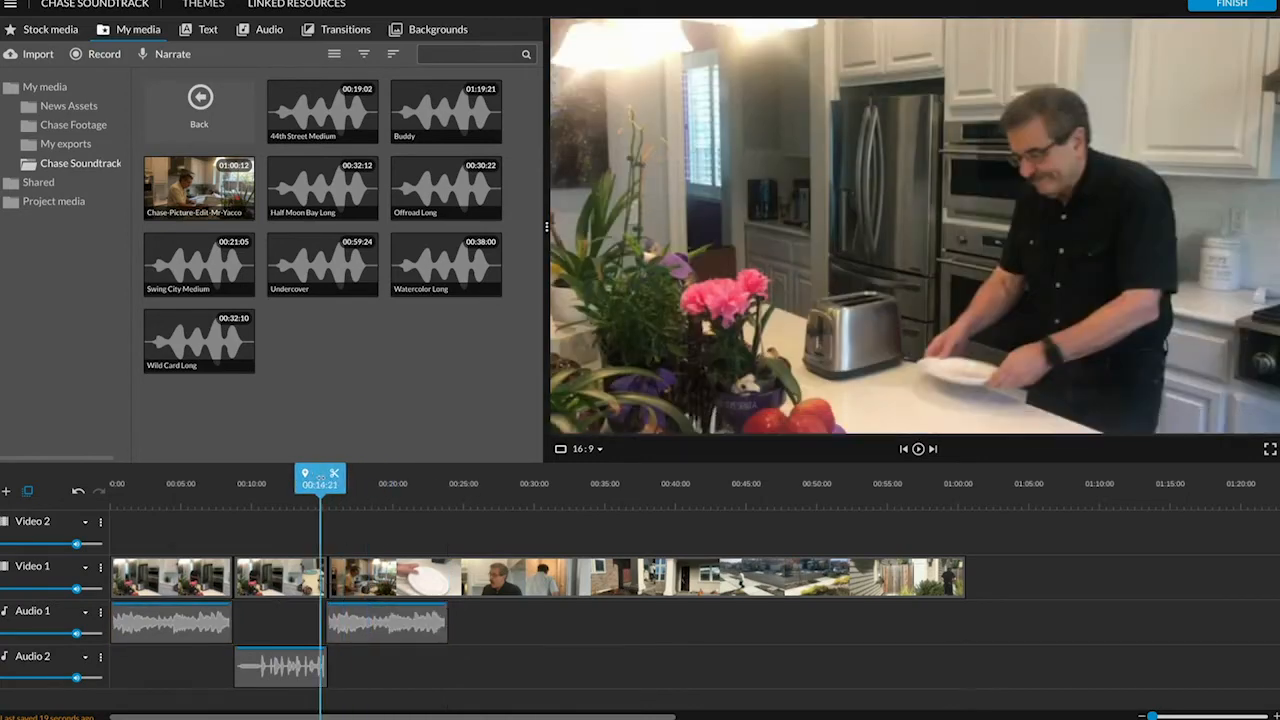
key(space)
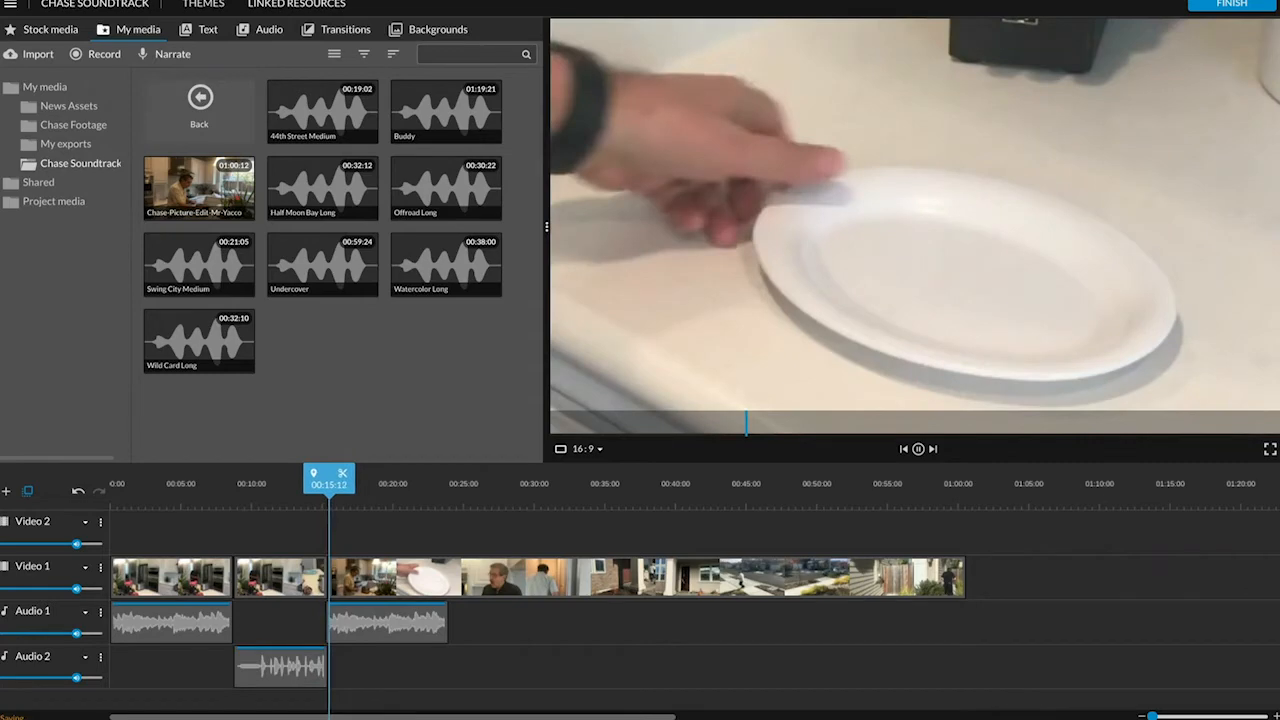
key(space)
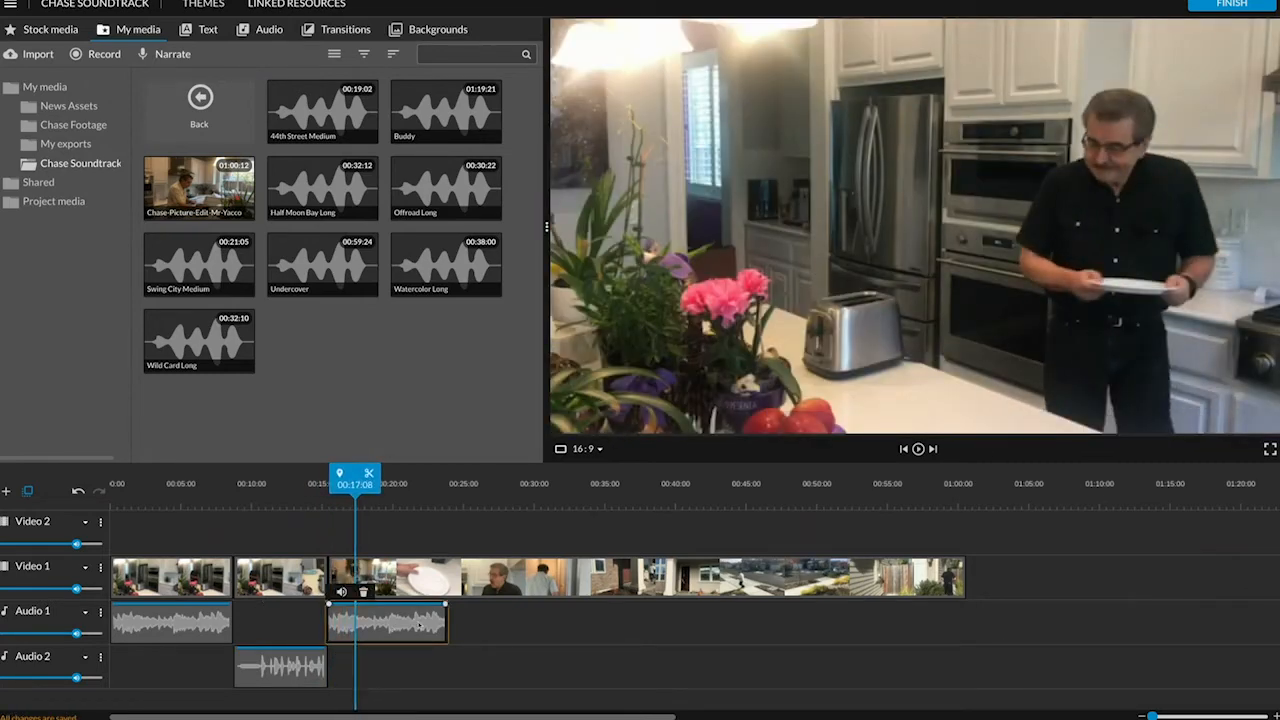
Extend the pasted 44th Street Medium clip at its end and back to the song's beginning, and place it at 00:15:11 on Audio 1.
drag(441, 630, 506, 640)
drag(330, 625, 414, 622)
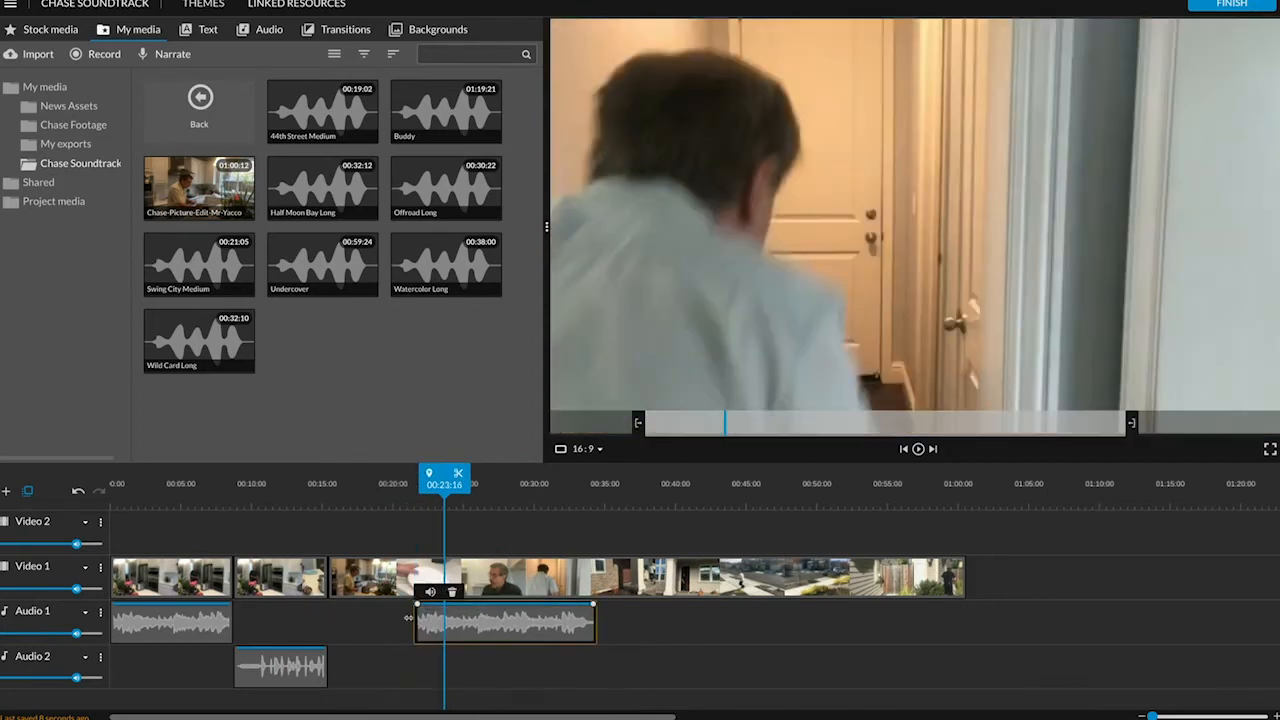
drag(418, 622, 338, 631)
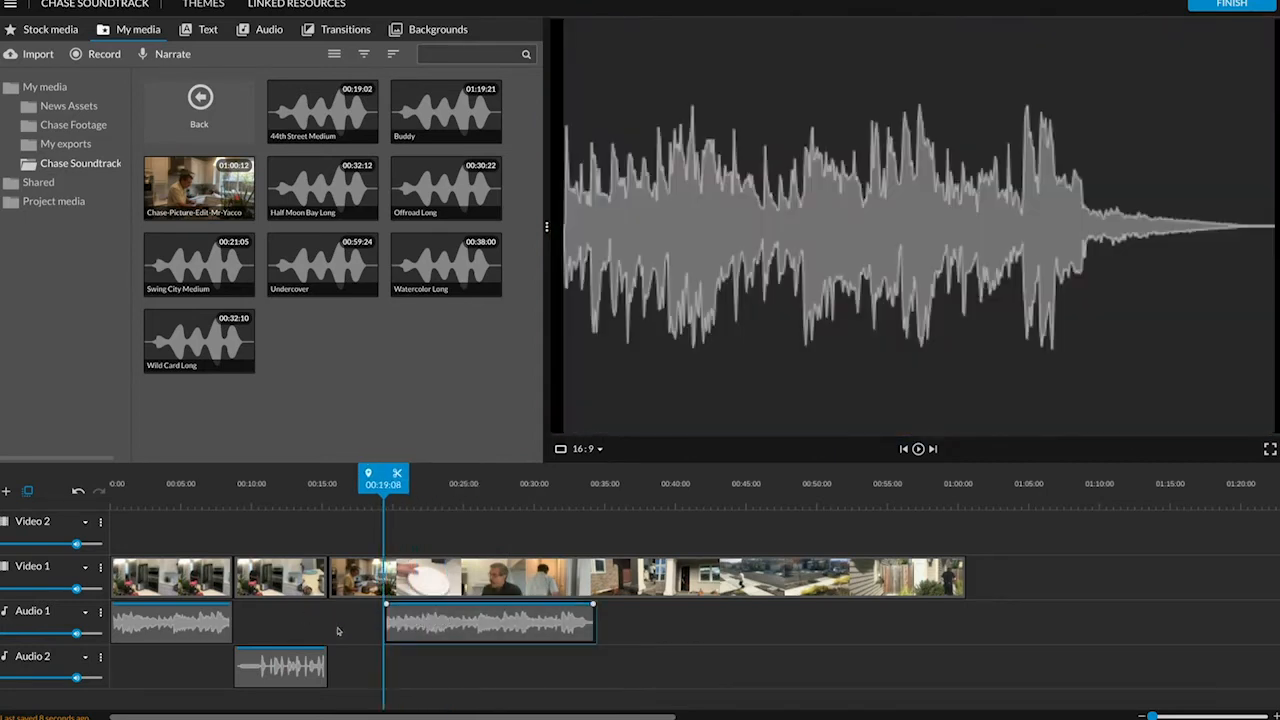
drag(463, 630, 408, 622)
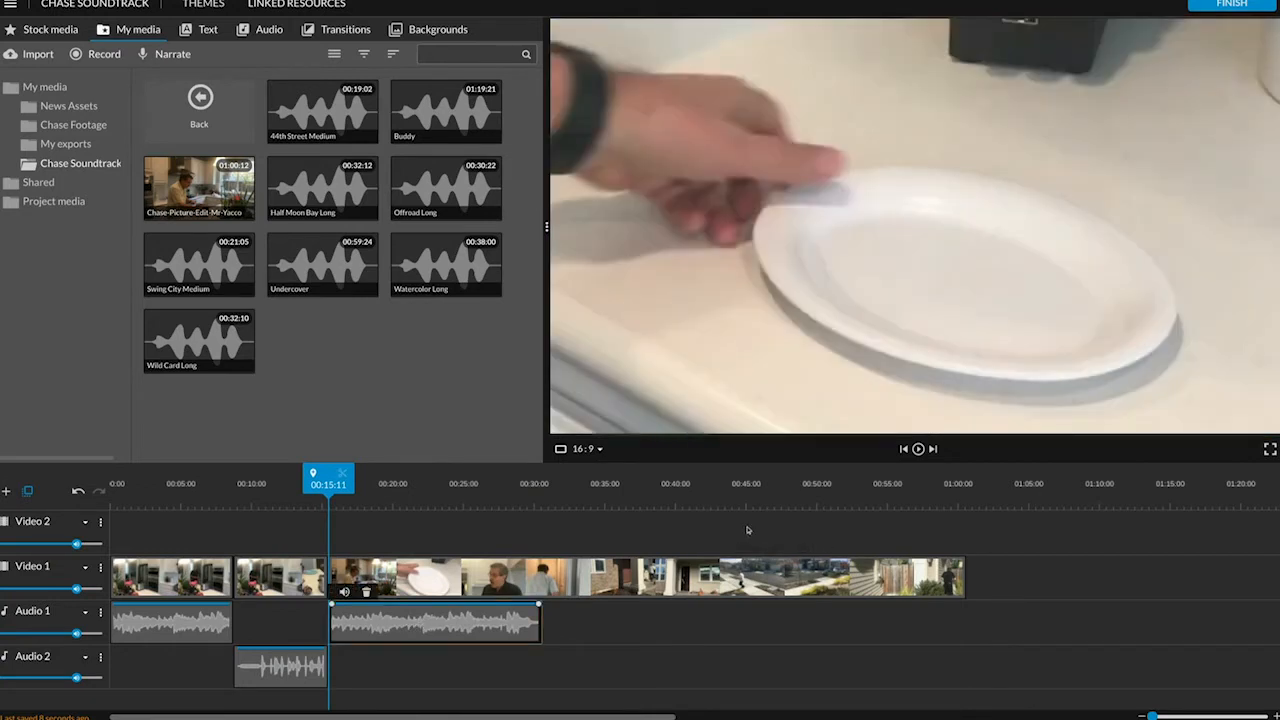
Play back the third section and trim the end of its 44th Street Medium clip to about 00:20:15, at the startled reaction.
click(276, 485)
key(space)
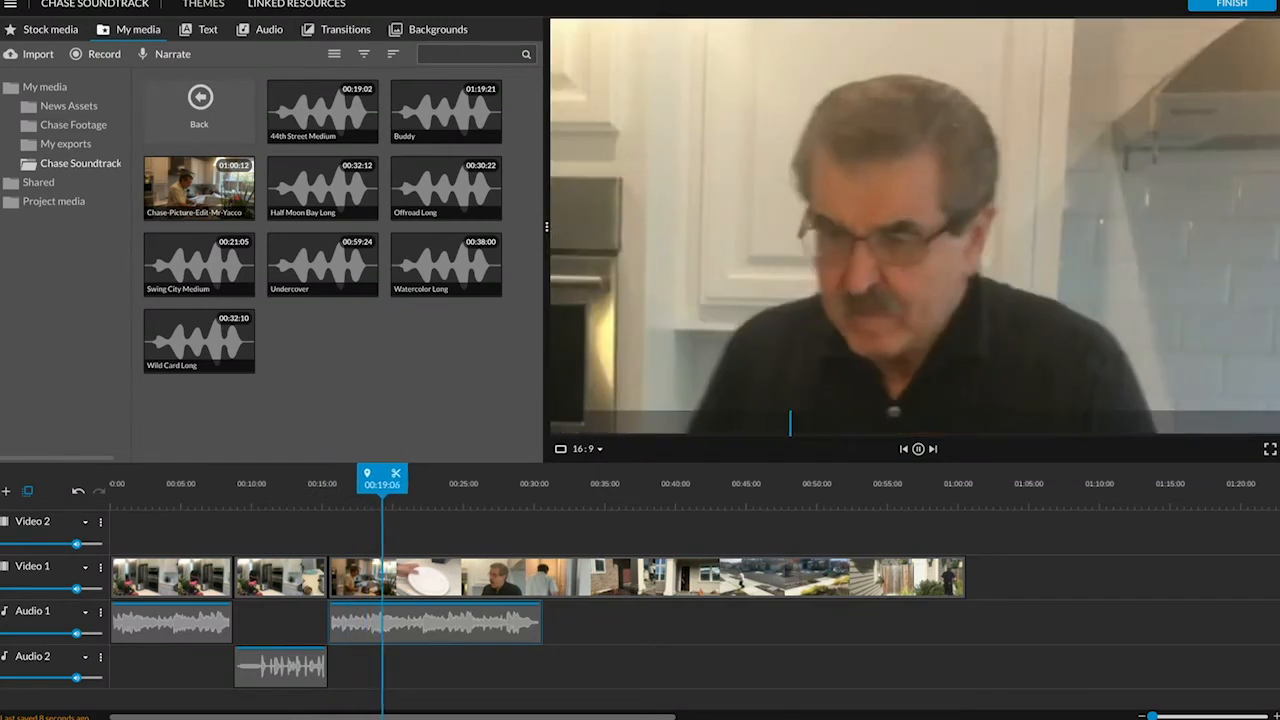
key(space)
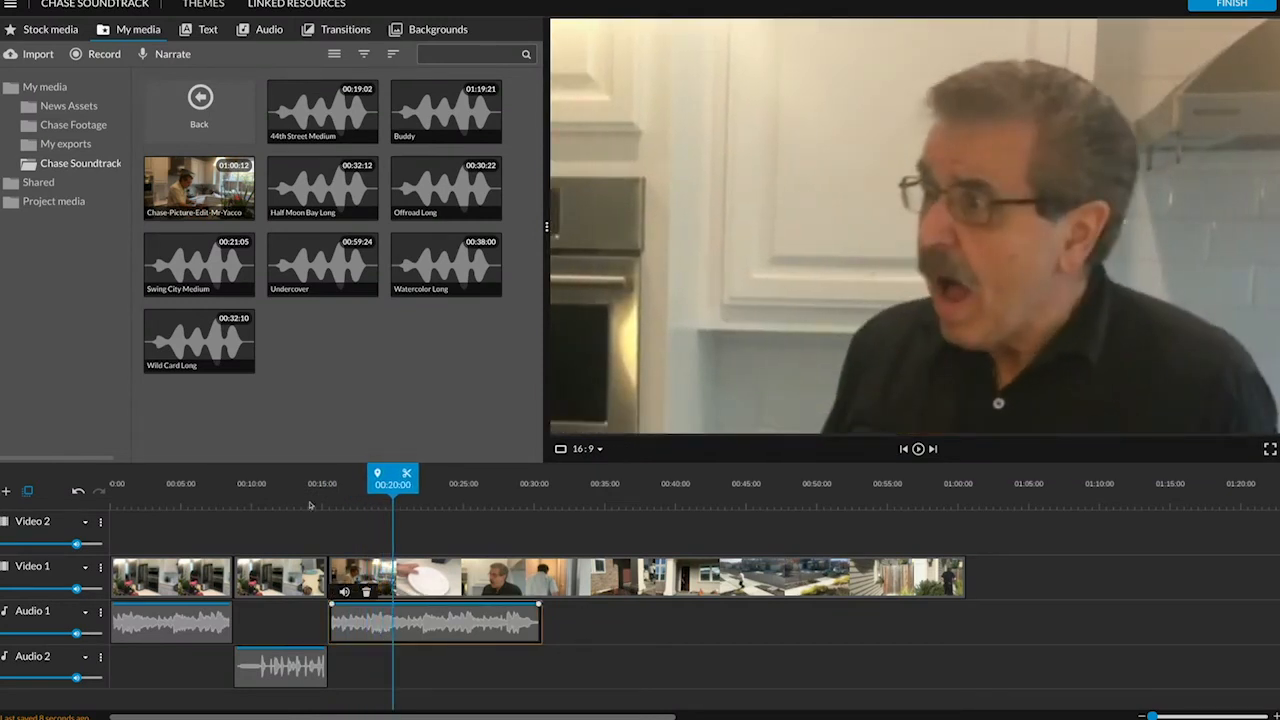
drag(539, 618, 402, 618)
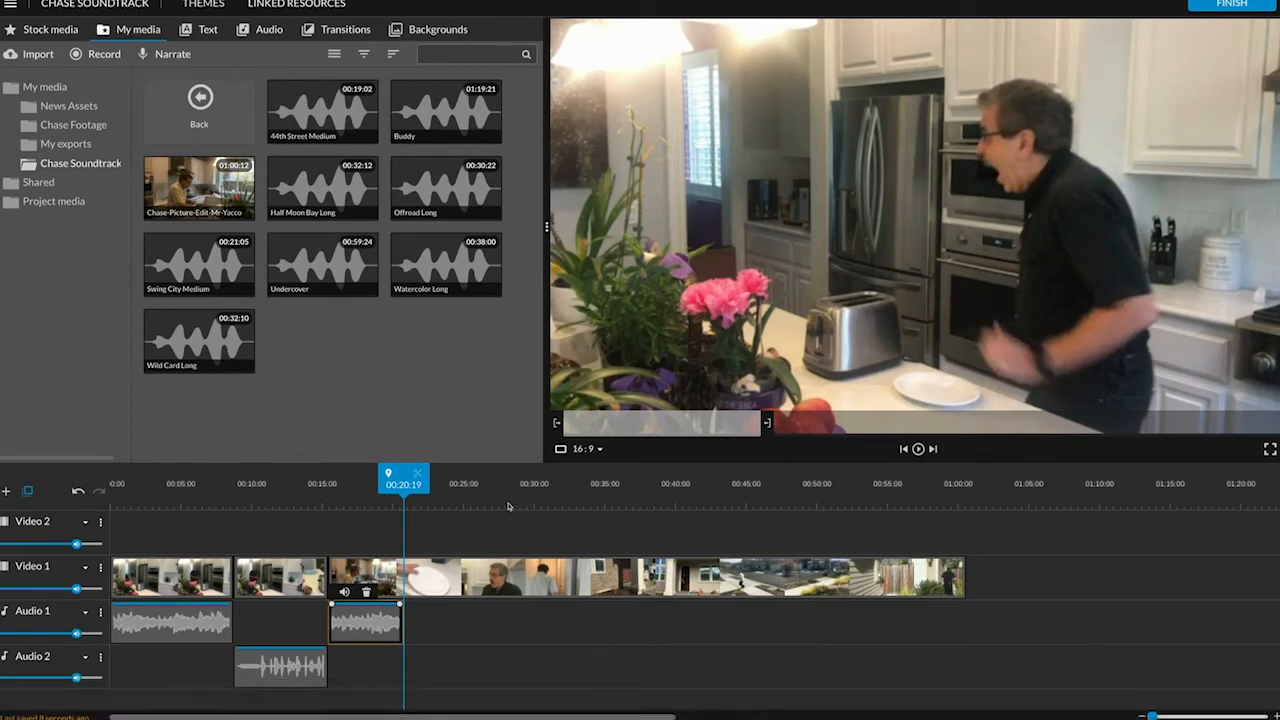
mouse_move(402, 470)
mouse_down()
mouse_move(381, 470)
mouse_move(401, 472)
mouse_up()
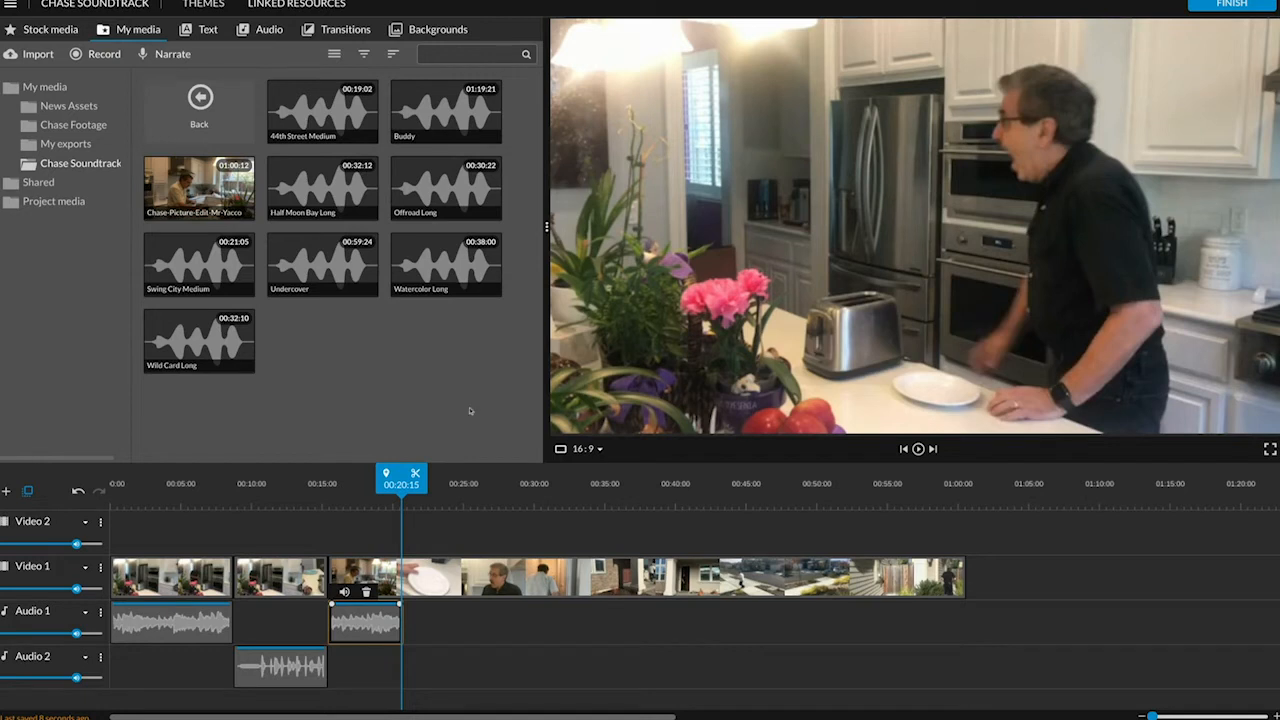
Audition the Half Moon Bay Long, Buddy and Offroad Long songs from the Chase Soundtrack folder as music for the startled reaction.
click(325, 187)
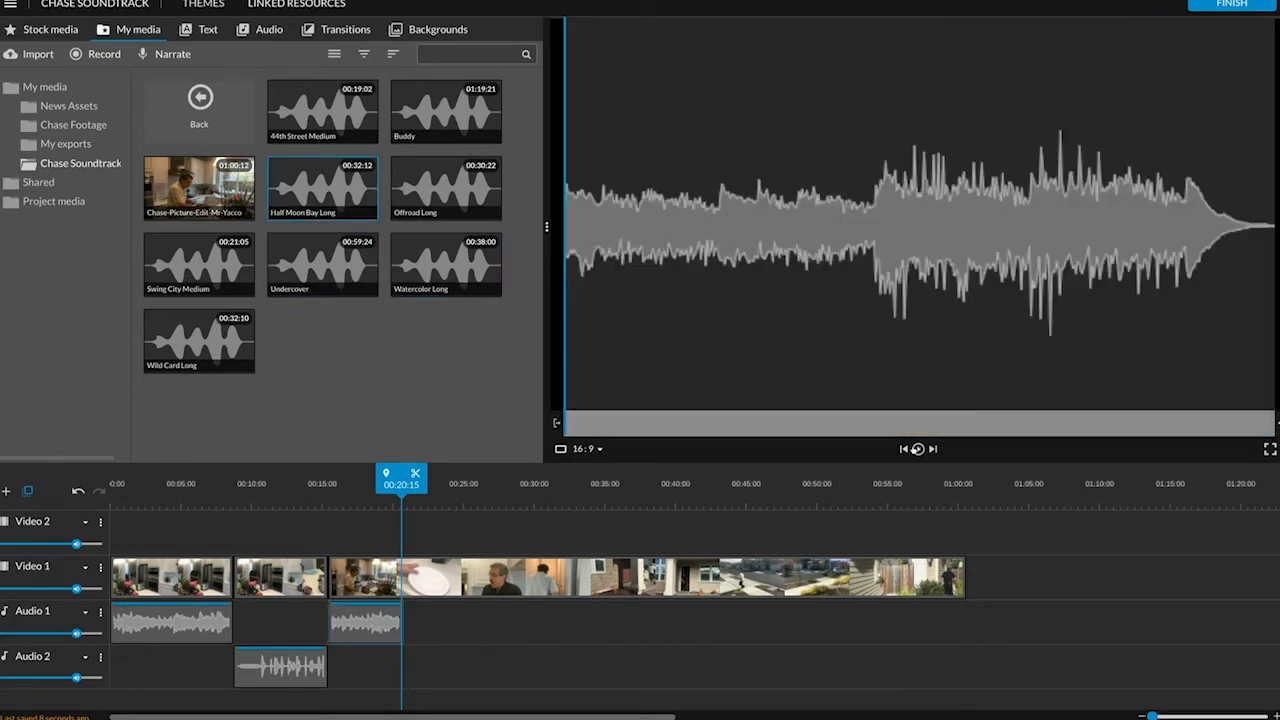
click(917, 449)
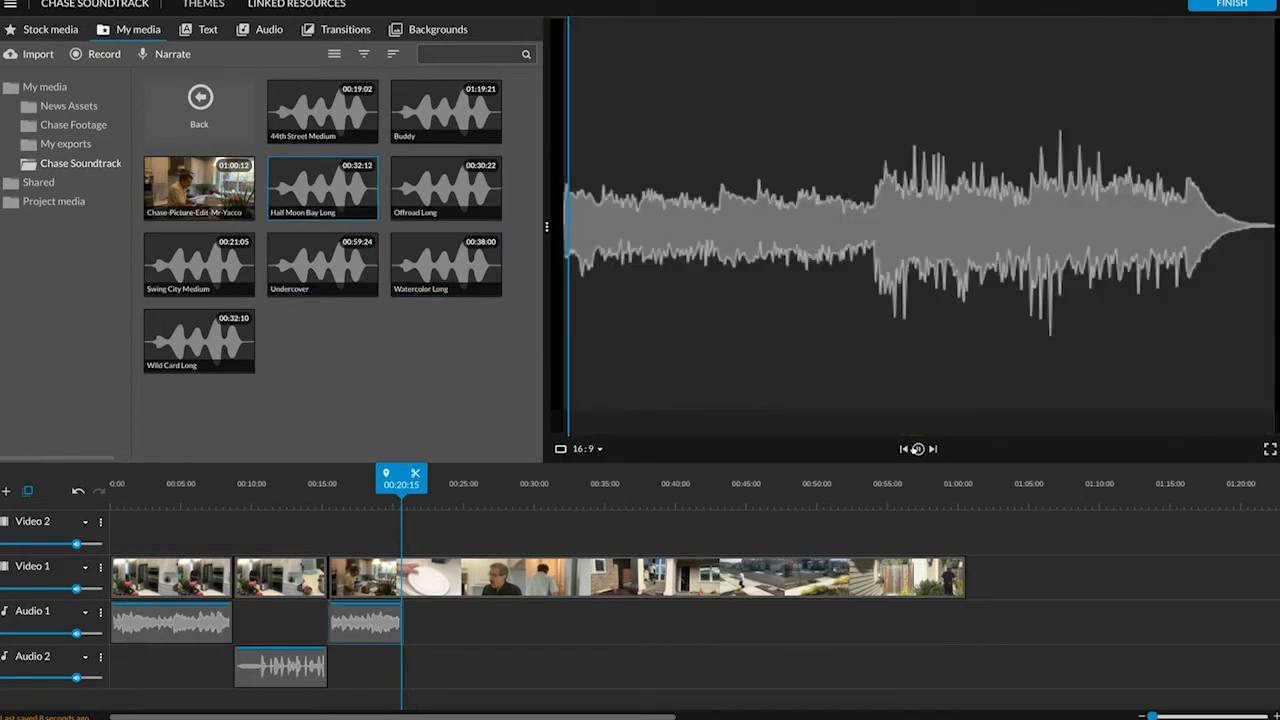
click(418, 97)
click(915, 449)
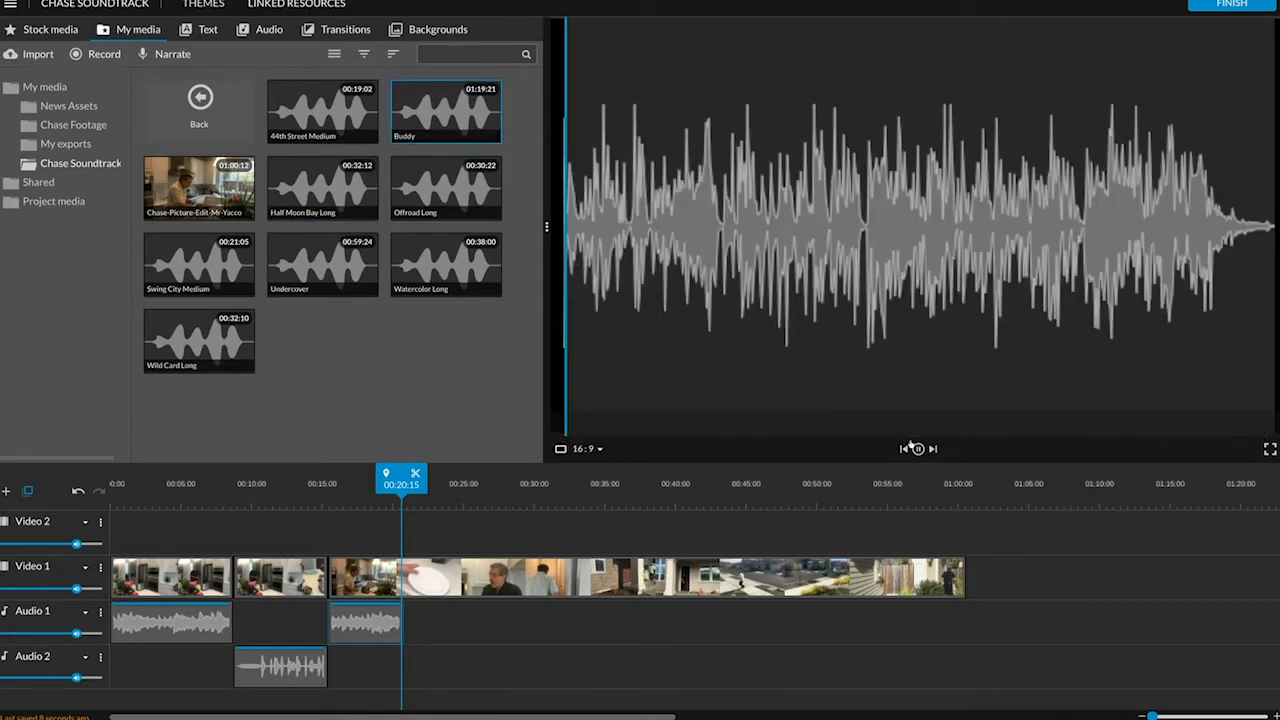
key(Down)
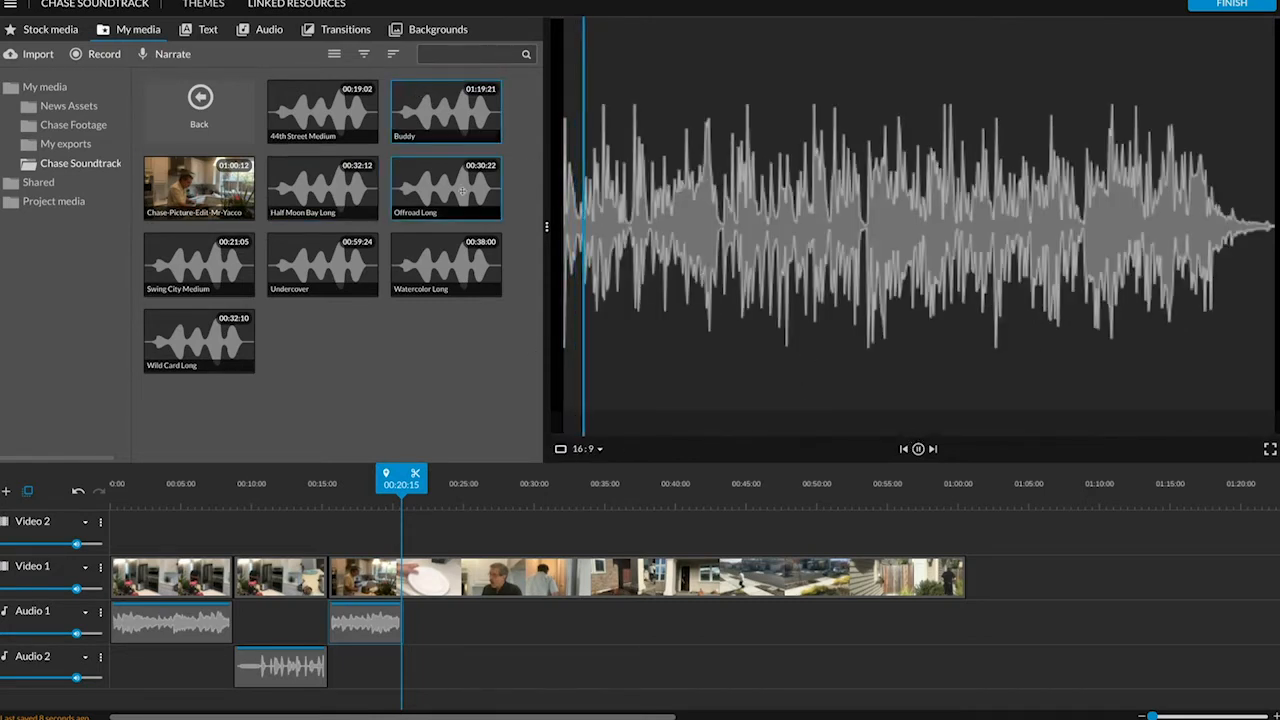
click(918, 450)
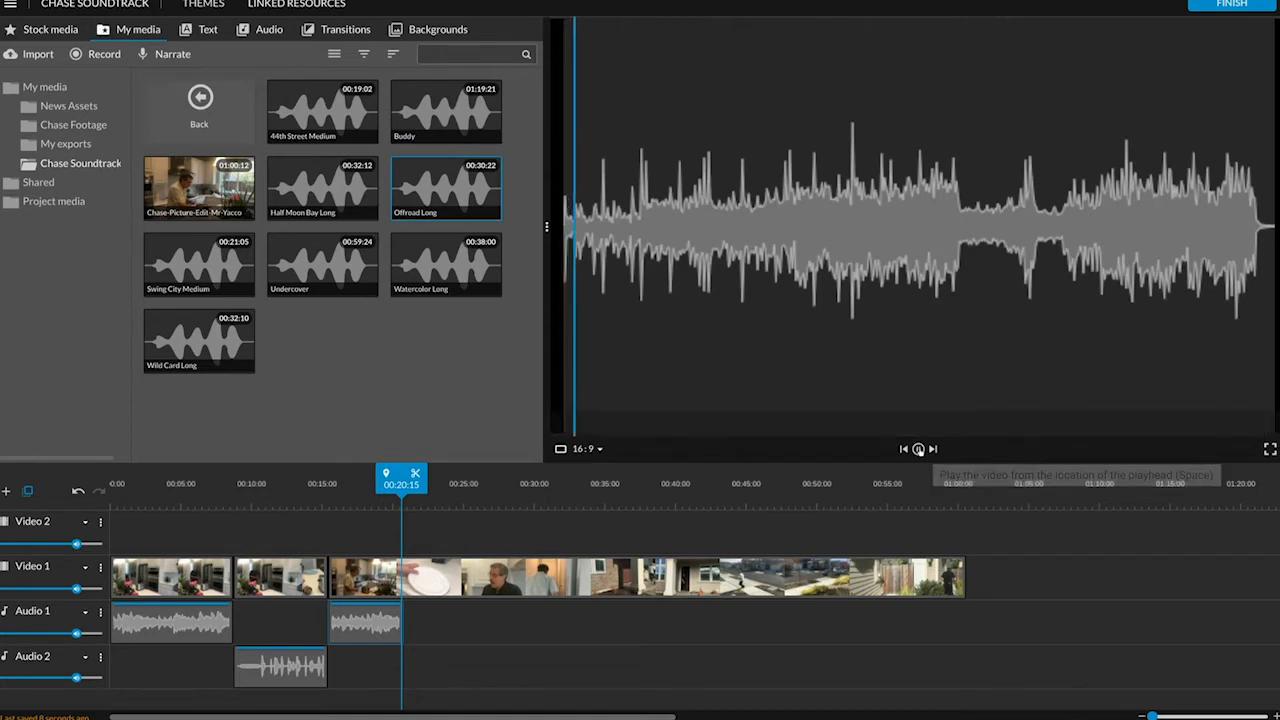
click(919, 450)
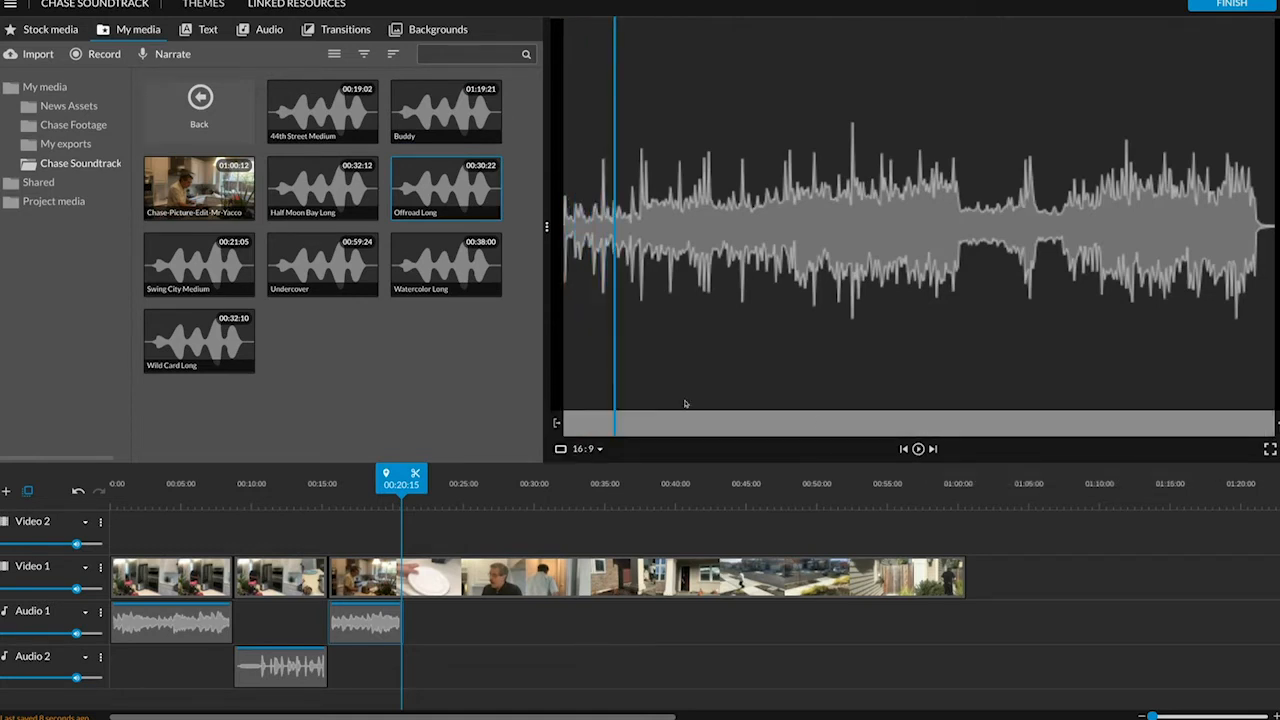
Audition the opening of the Swing City Medium and Undercover songs for comparison.
click(203, 275)
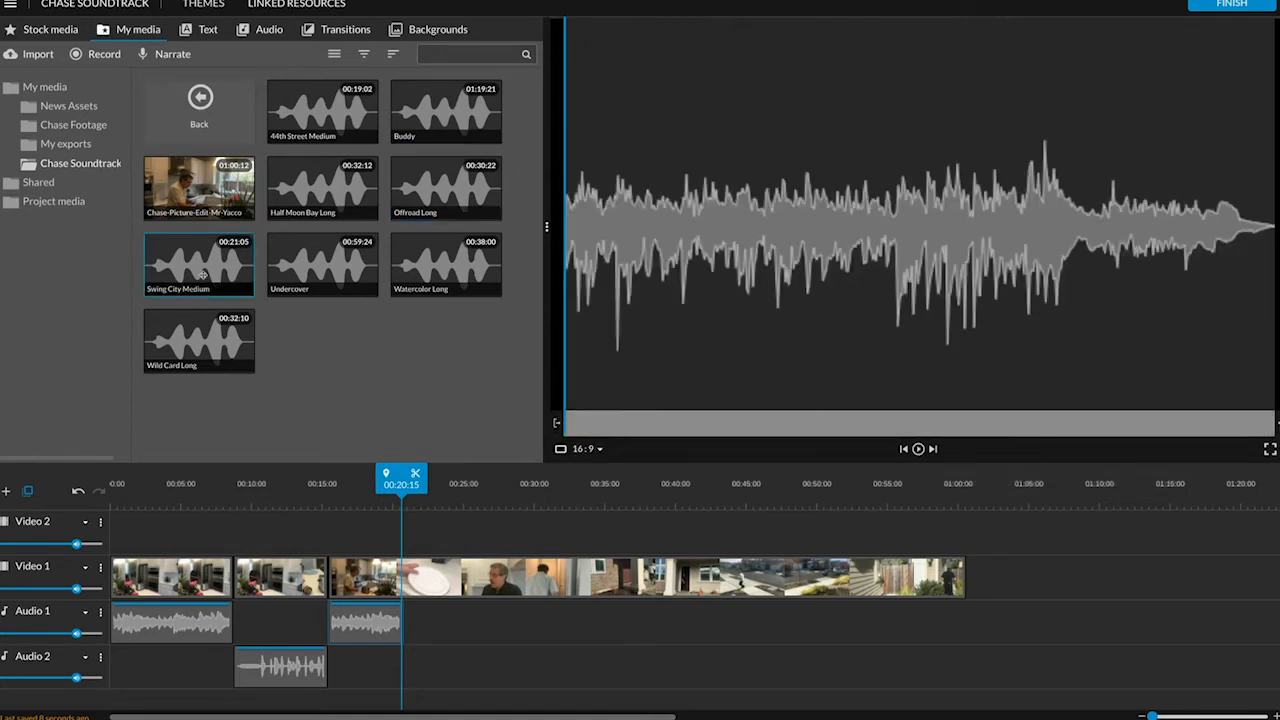
click(918, 450)
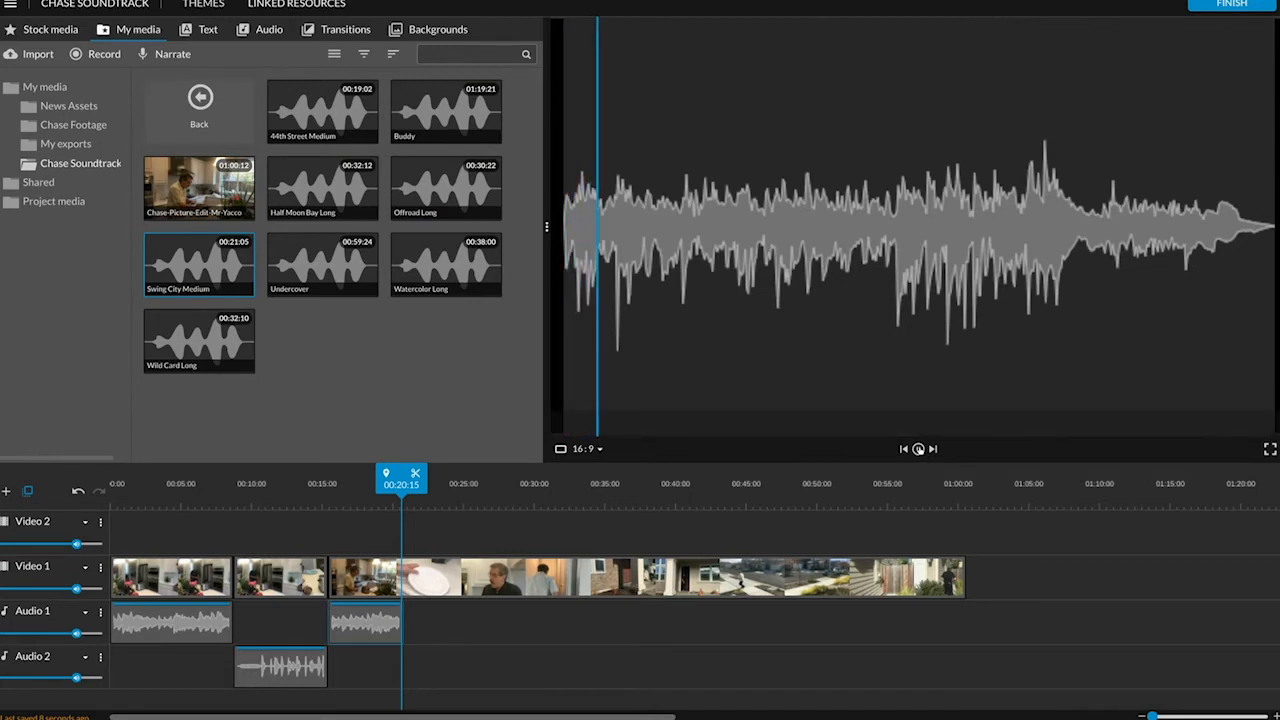
click(918, 449)
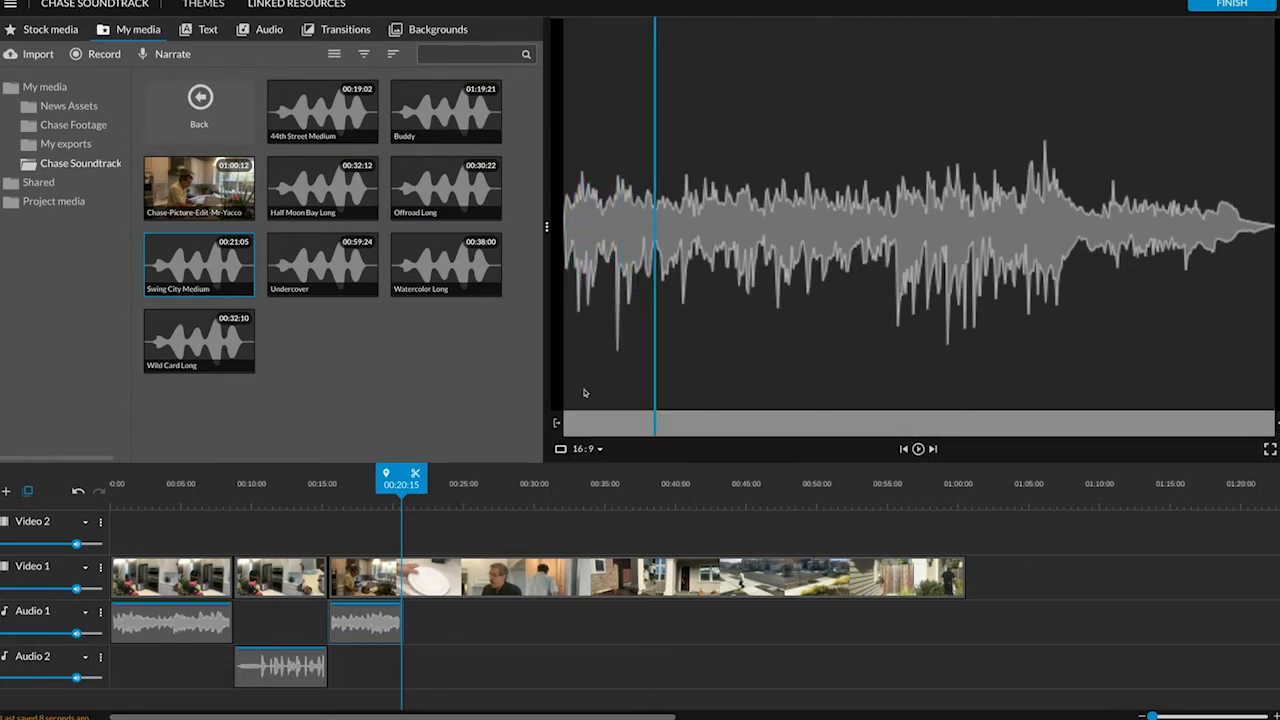
click(329, 280)
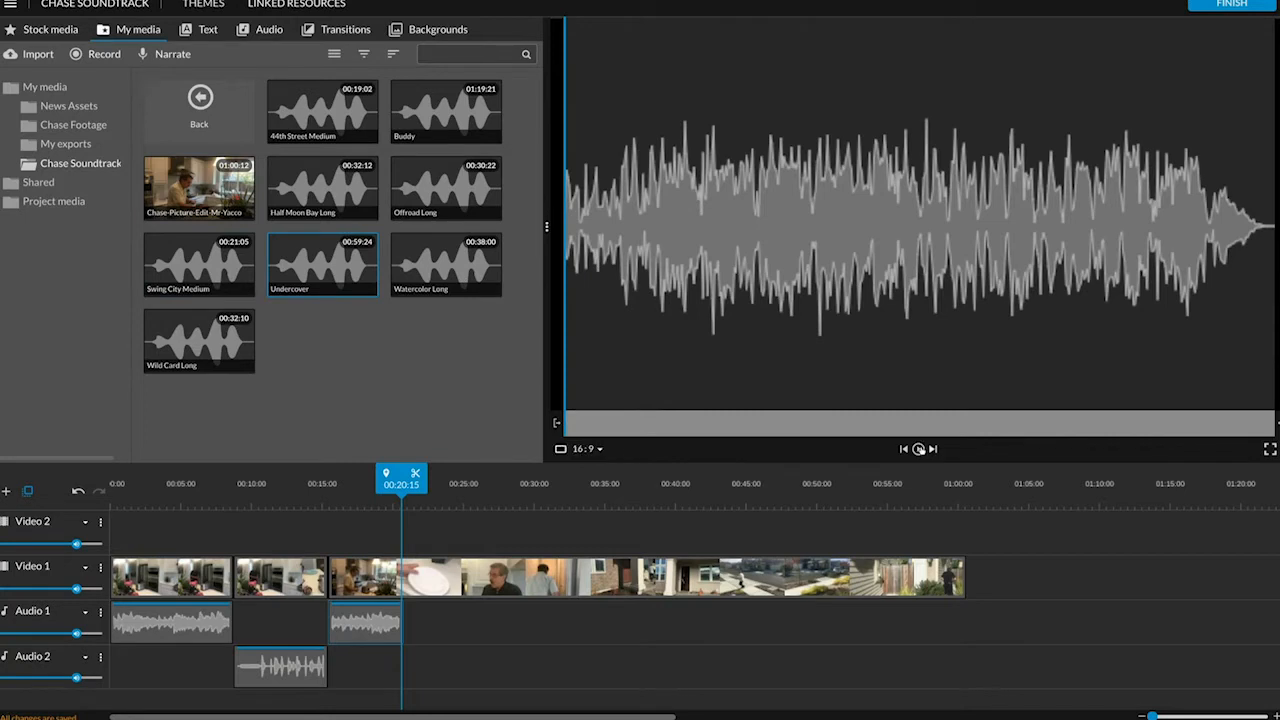
click(918, 449)
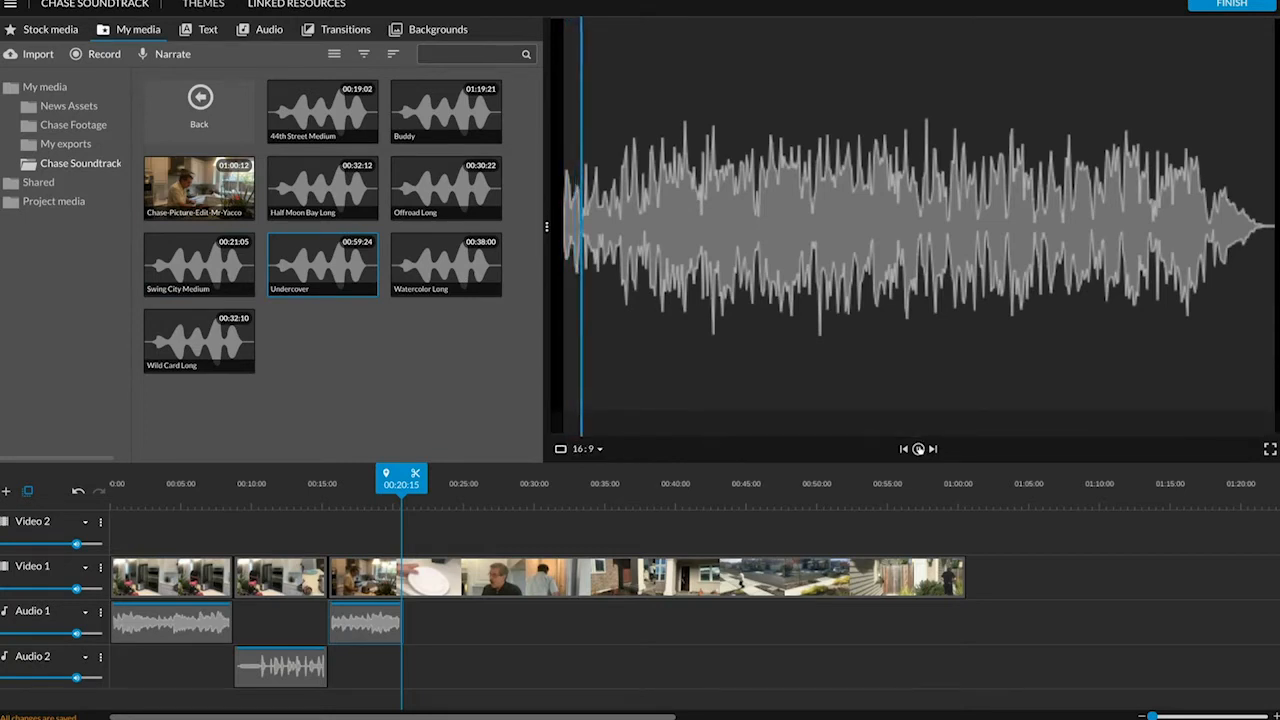
click(918, 449)
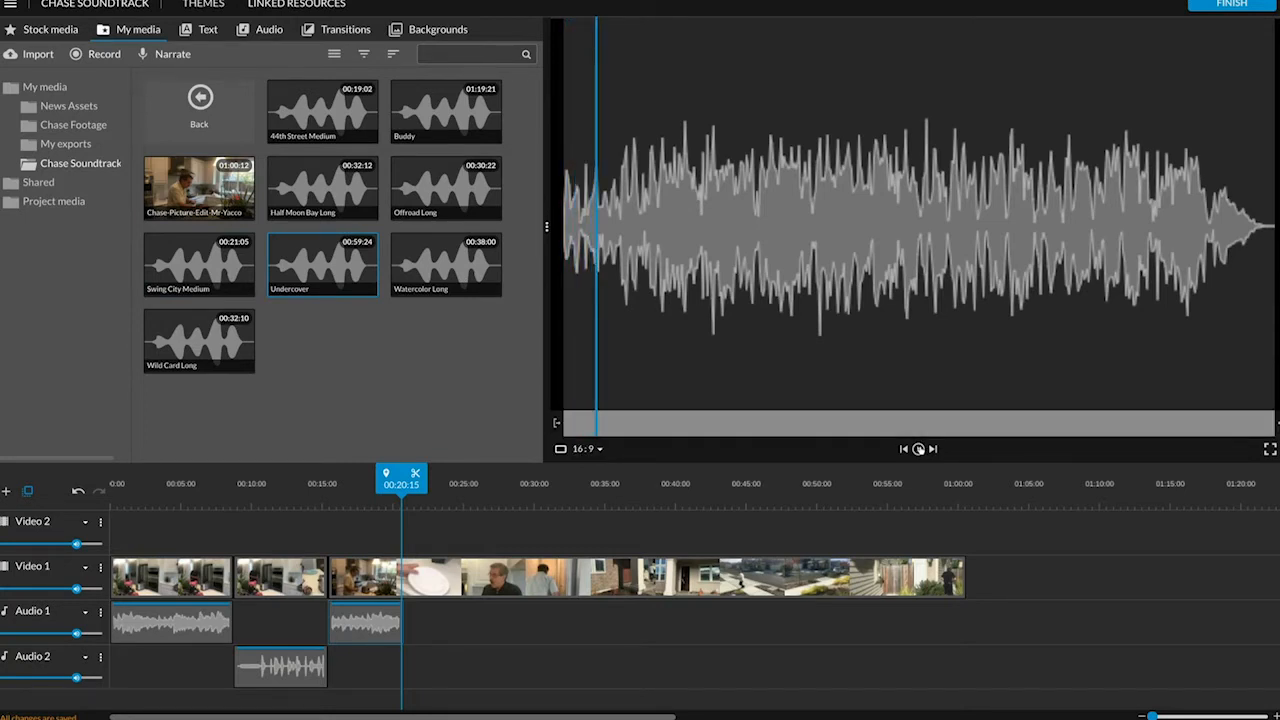
Listen to Offroad Long once more and place it on Audio 1 right after the third-section 44th Street Medium clip, at 00:20:19.
click(438, 180)
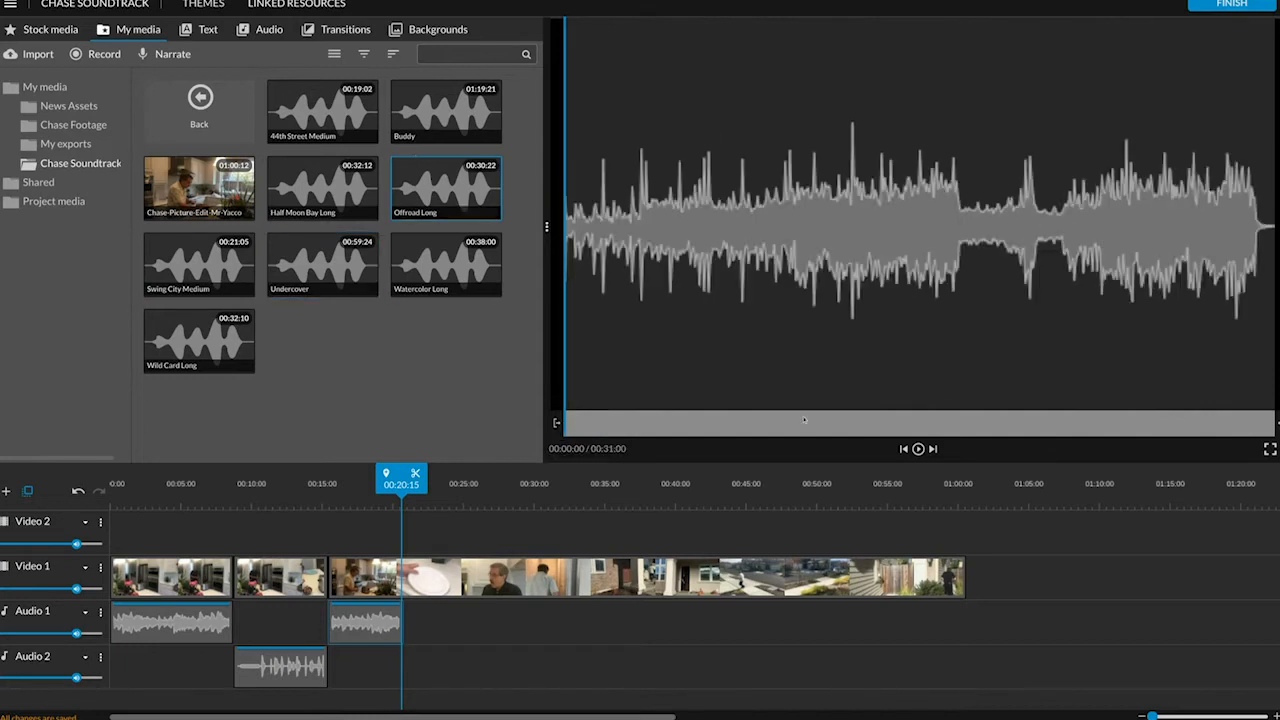
click(918, 449)
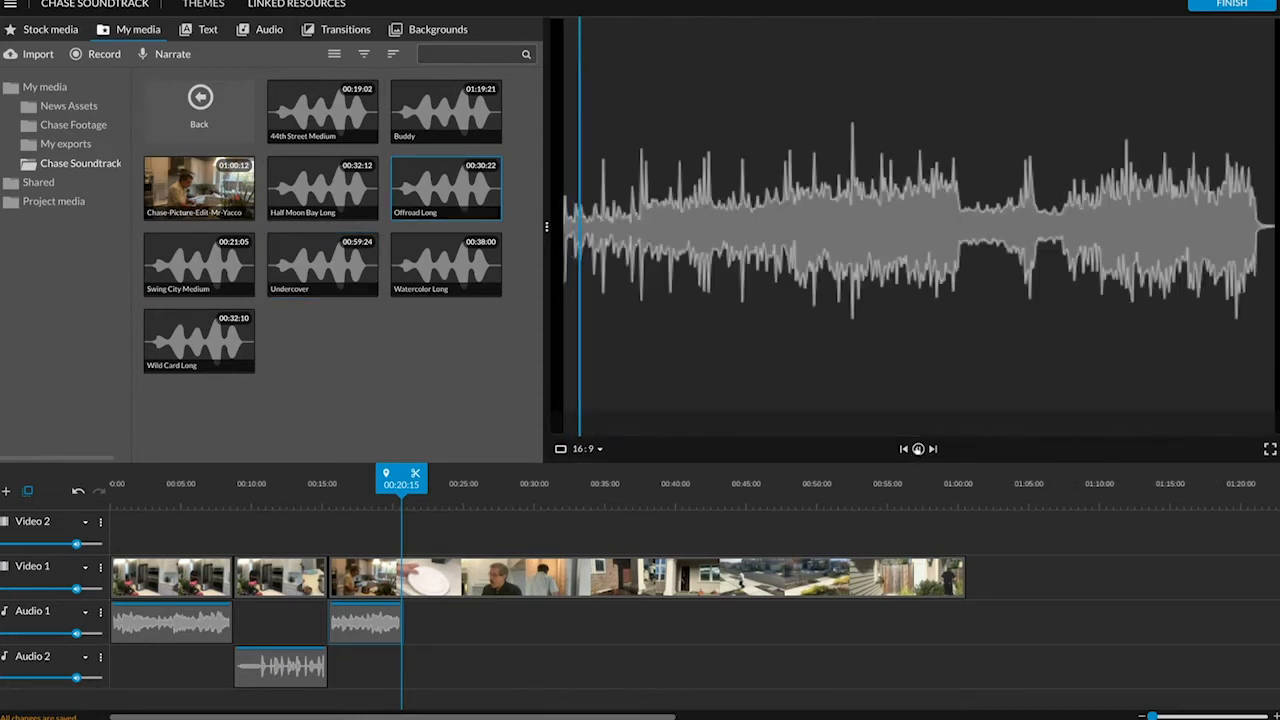
click(918, 449)
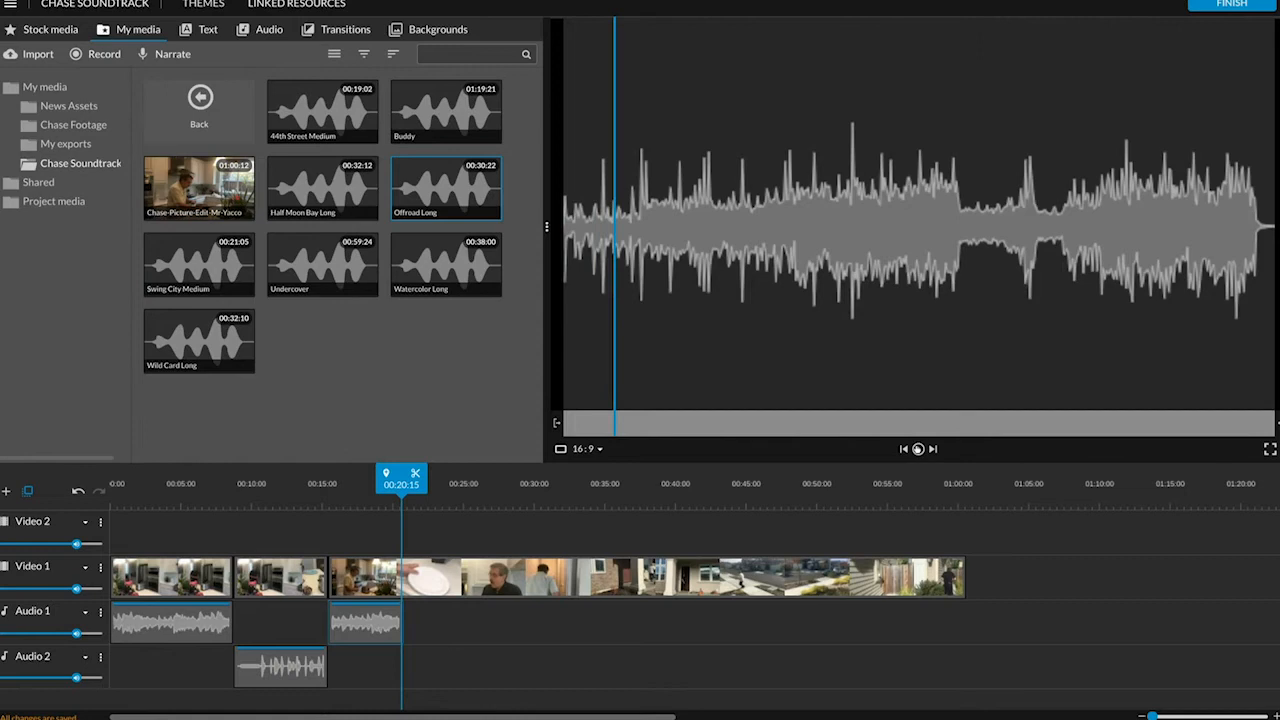
drag(412, 180, 430, 612)
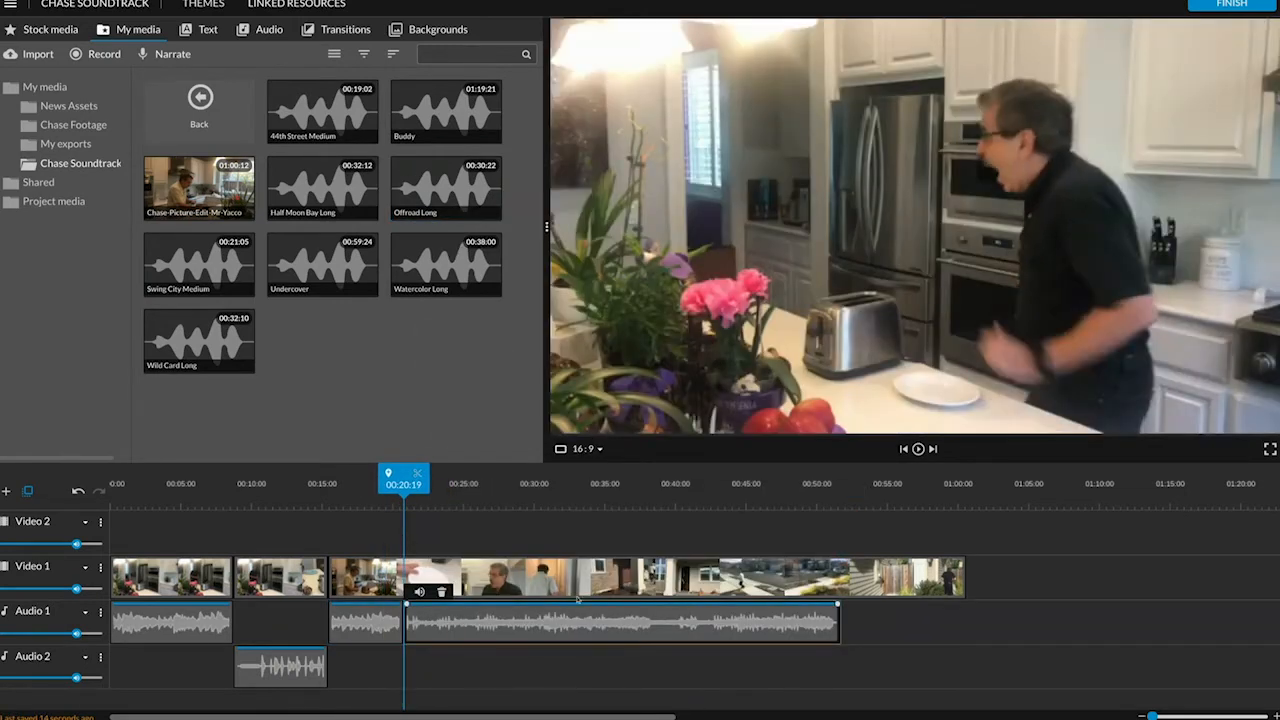
Play back the start of Offroad Long and split the picture edit on Video 1 at 00:22:19, where the kitchen is empty.
key(space)
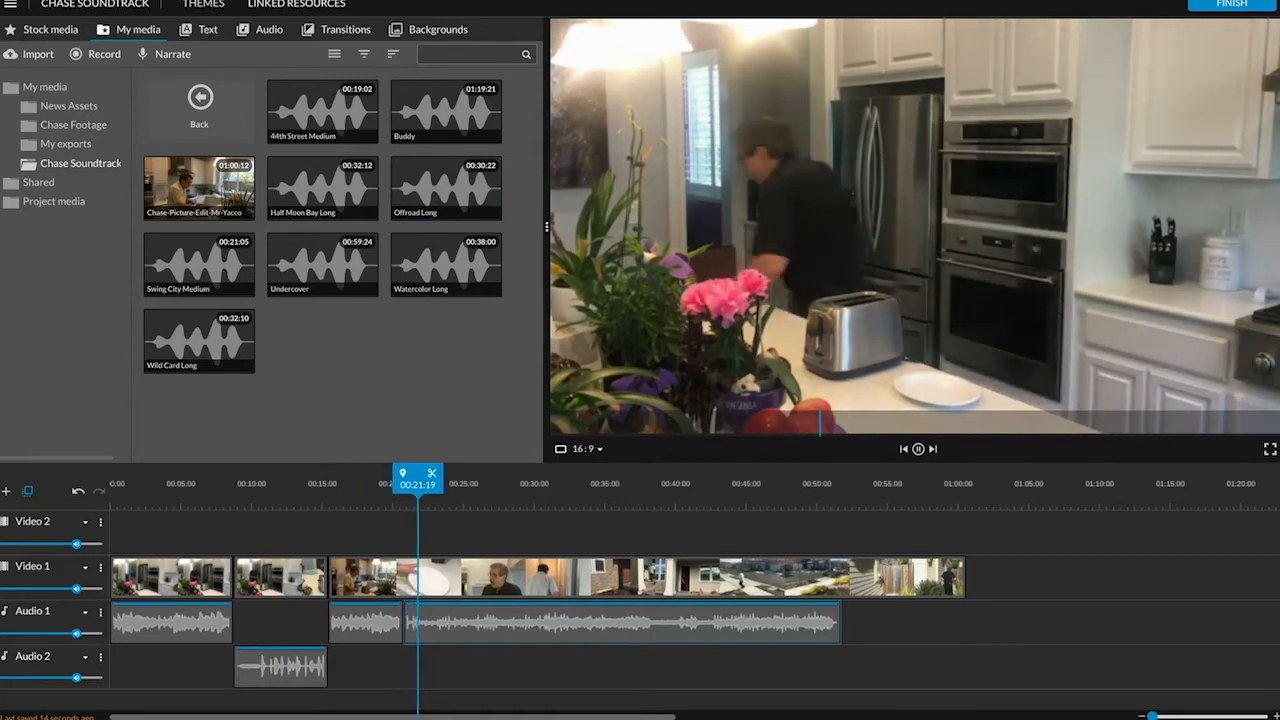
key(space)
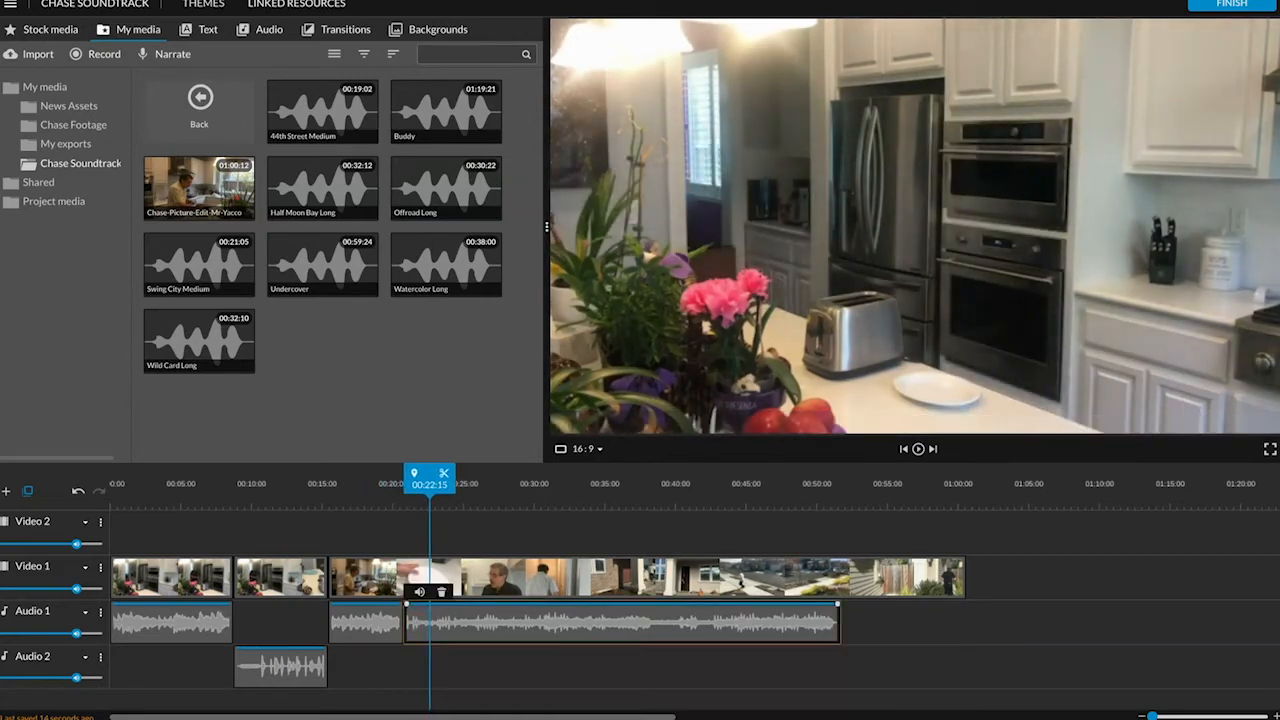
click(499, 592)
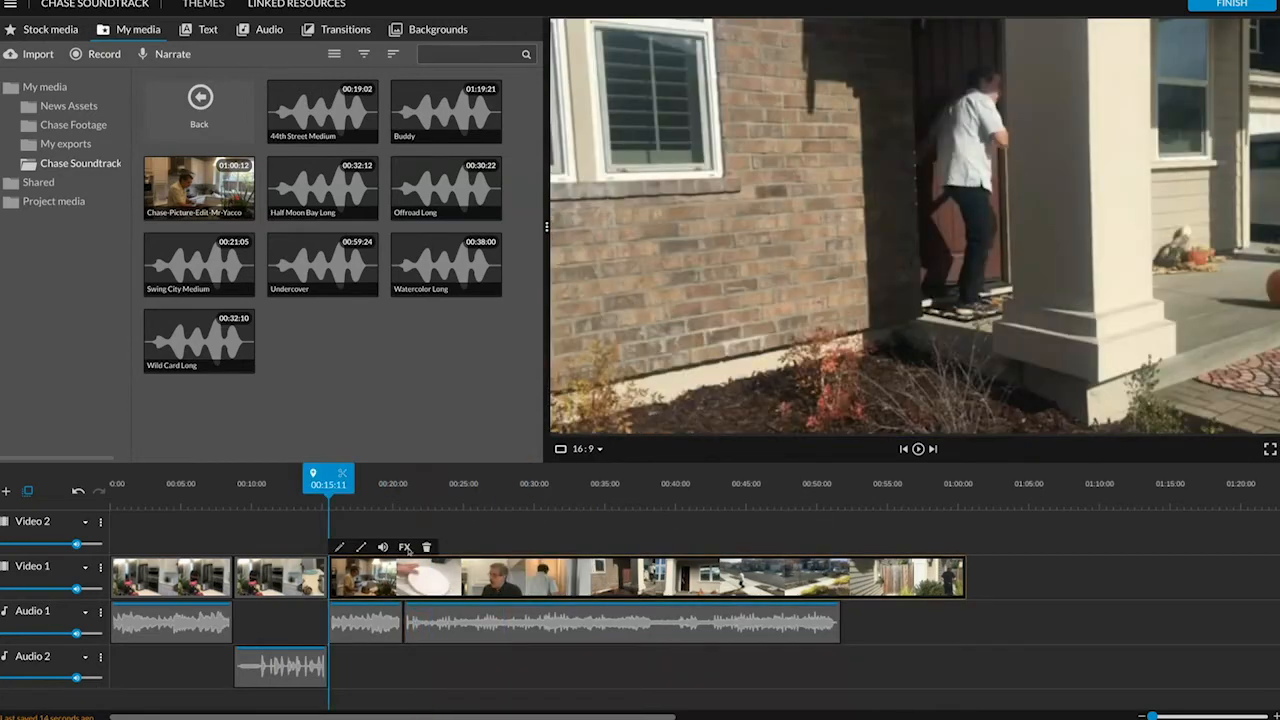
drag(330, 477, 434, 460)
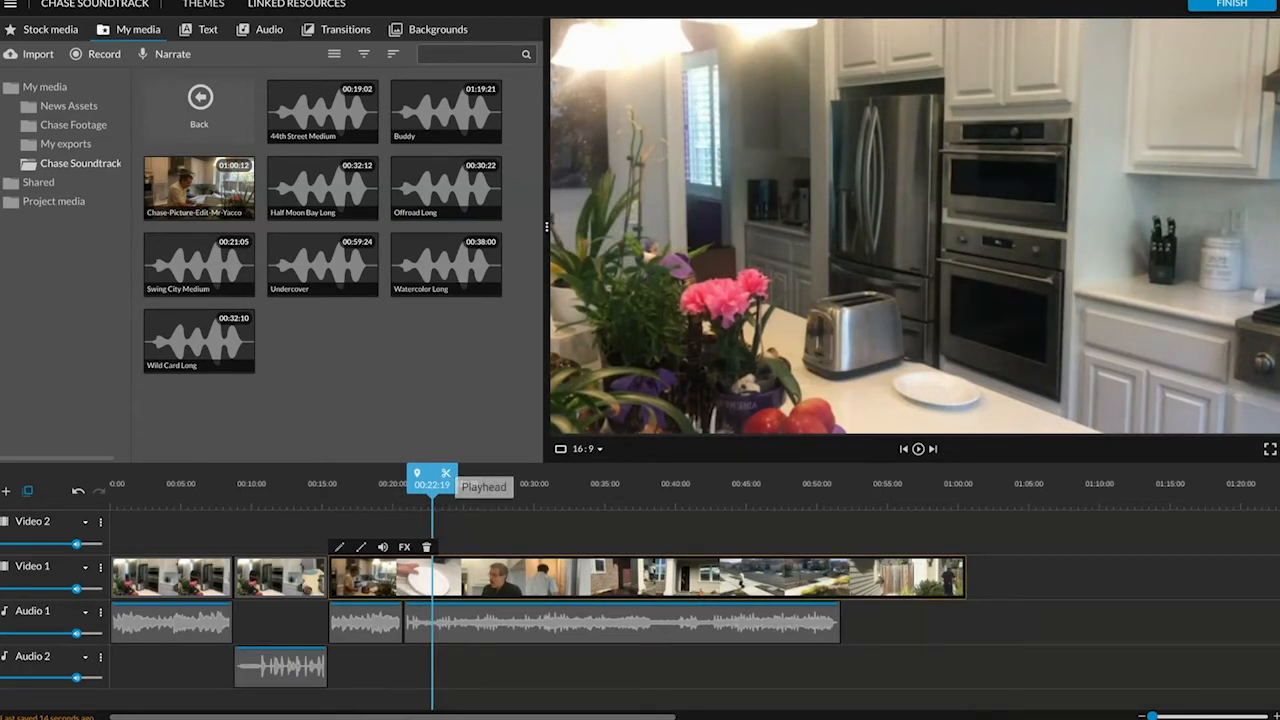
click(446, 473)
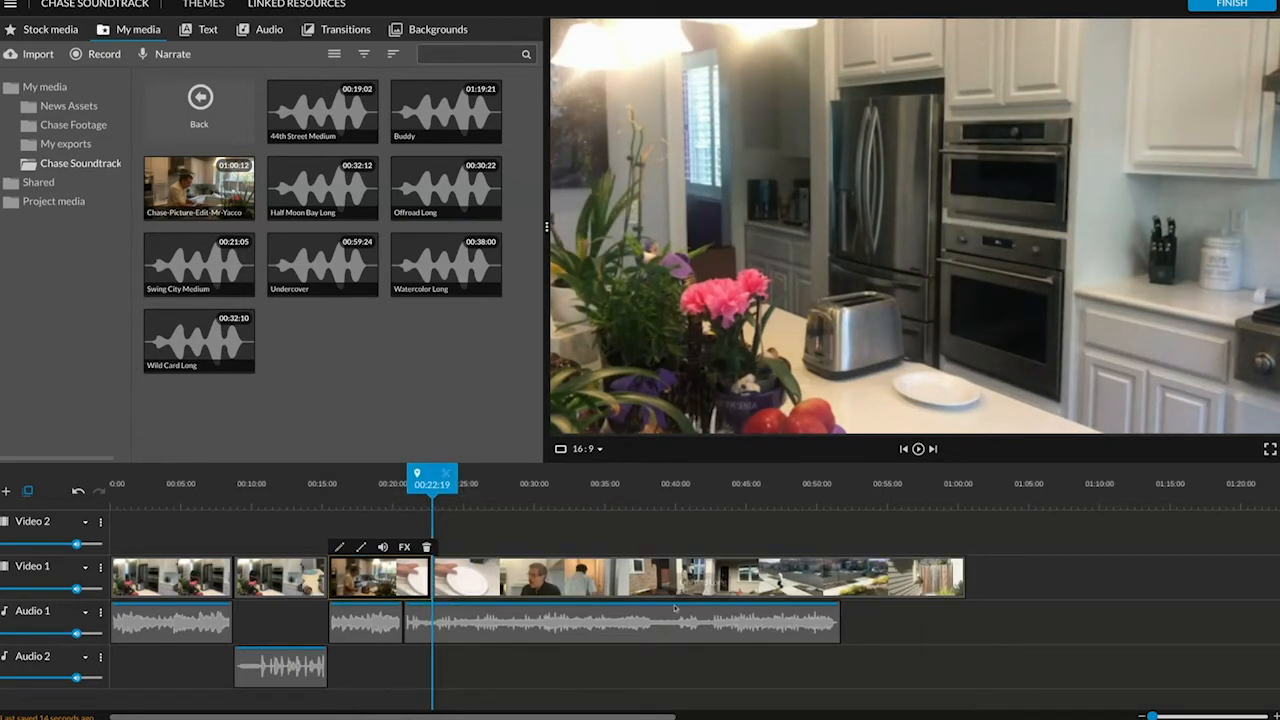
Split the Offroad Long clip at the new picture cut, about 00:22:22, and move its remainder along Audio 1 to about 00:34:23.
click(836, 624)
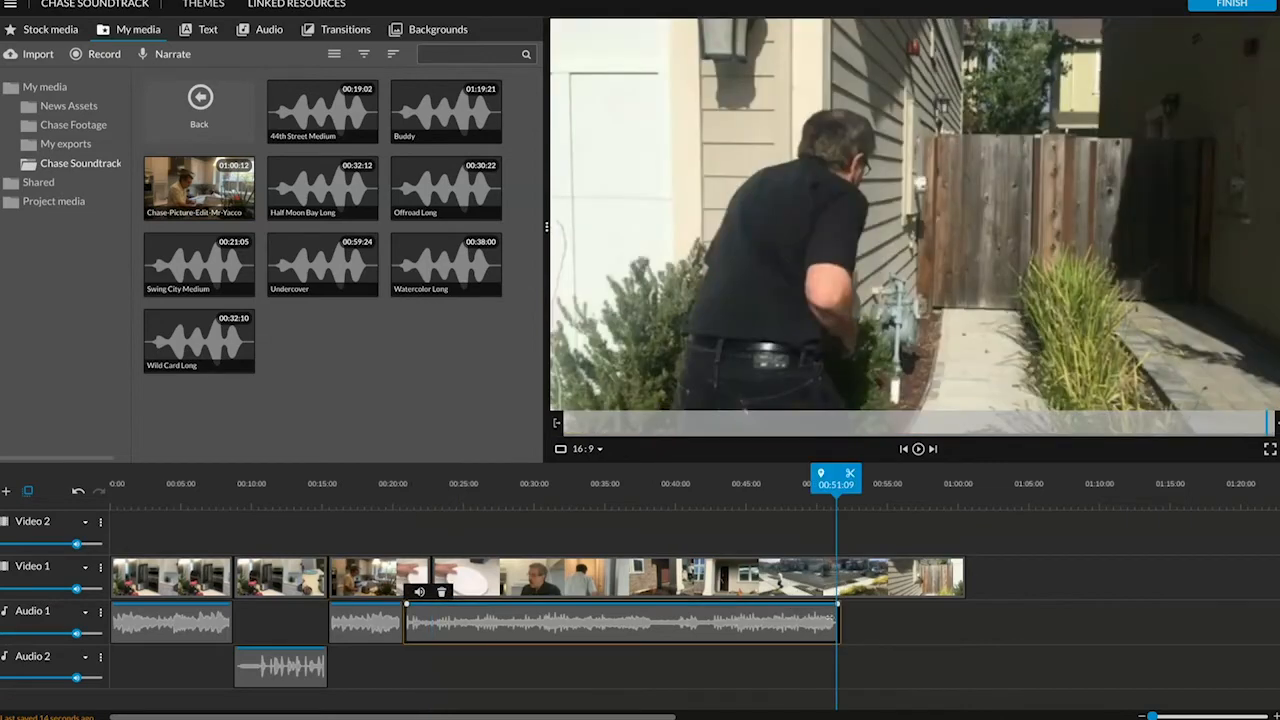
click(435, 500)
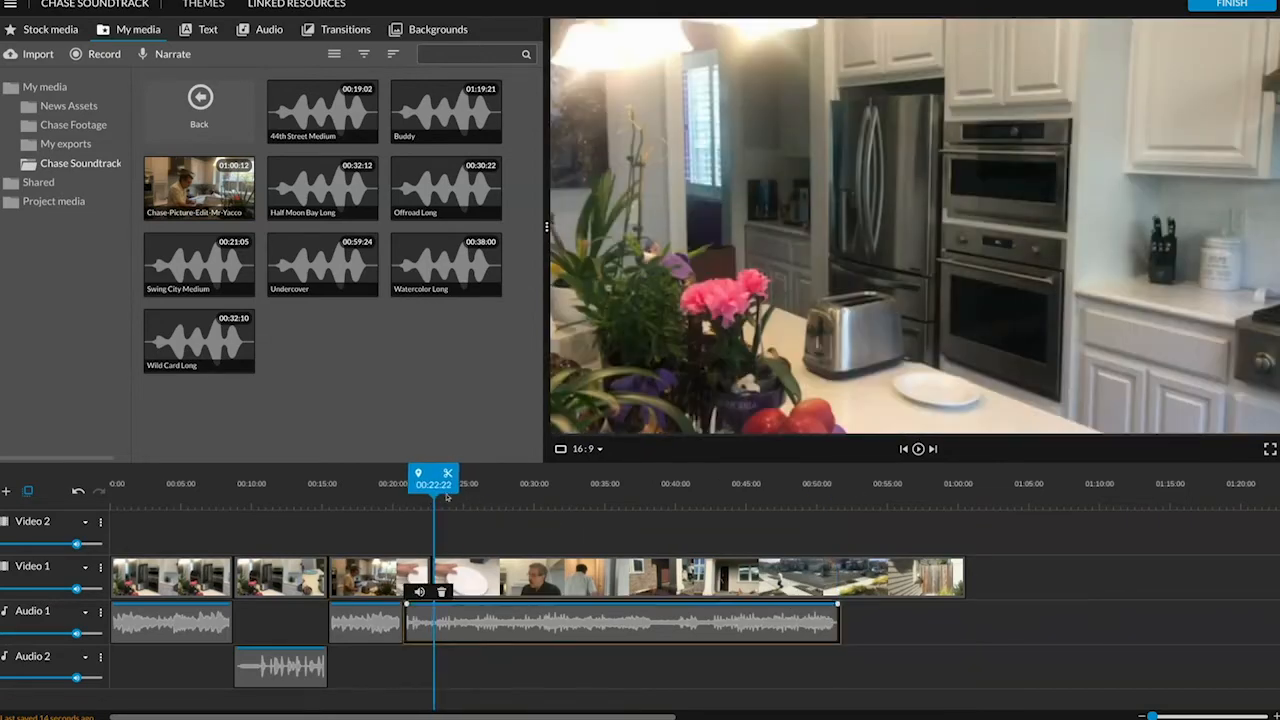
key(s)
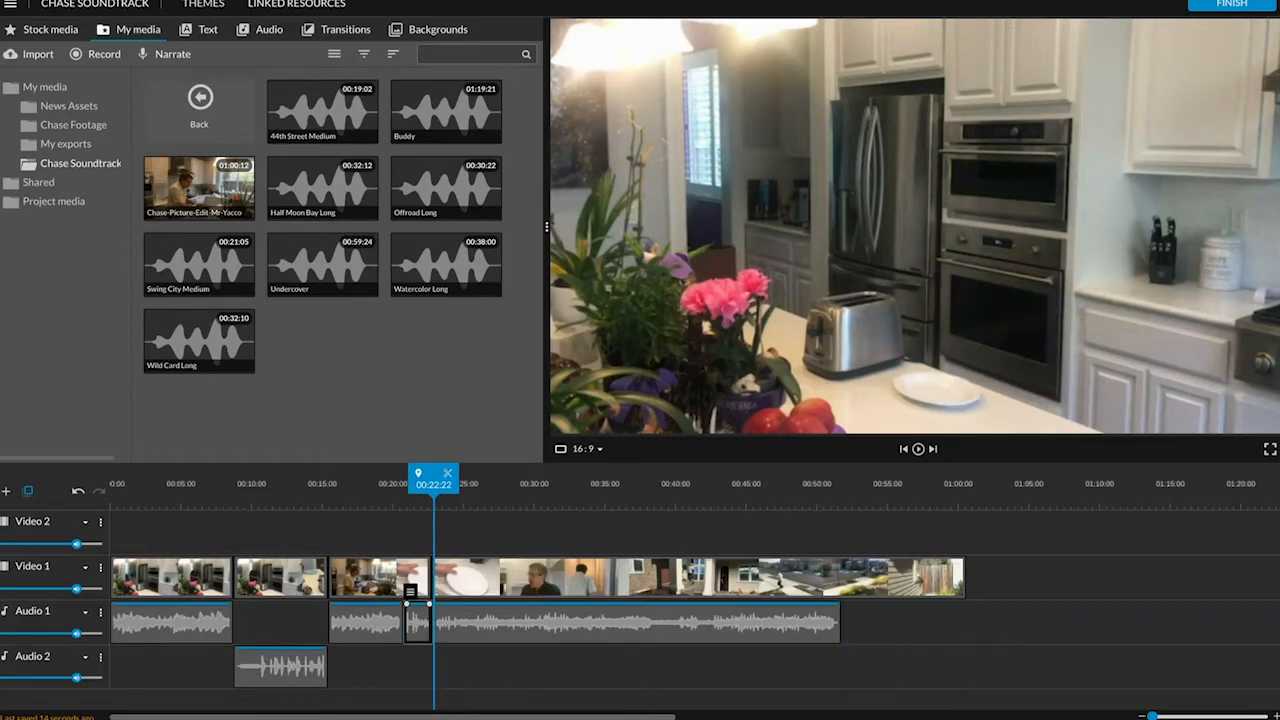
click(598, 636)
drag(557, 621, 720, 617)
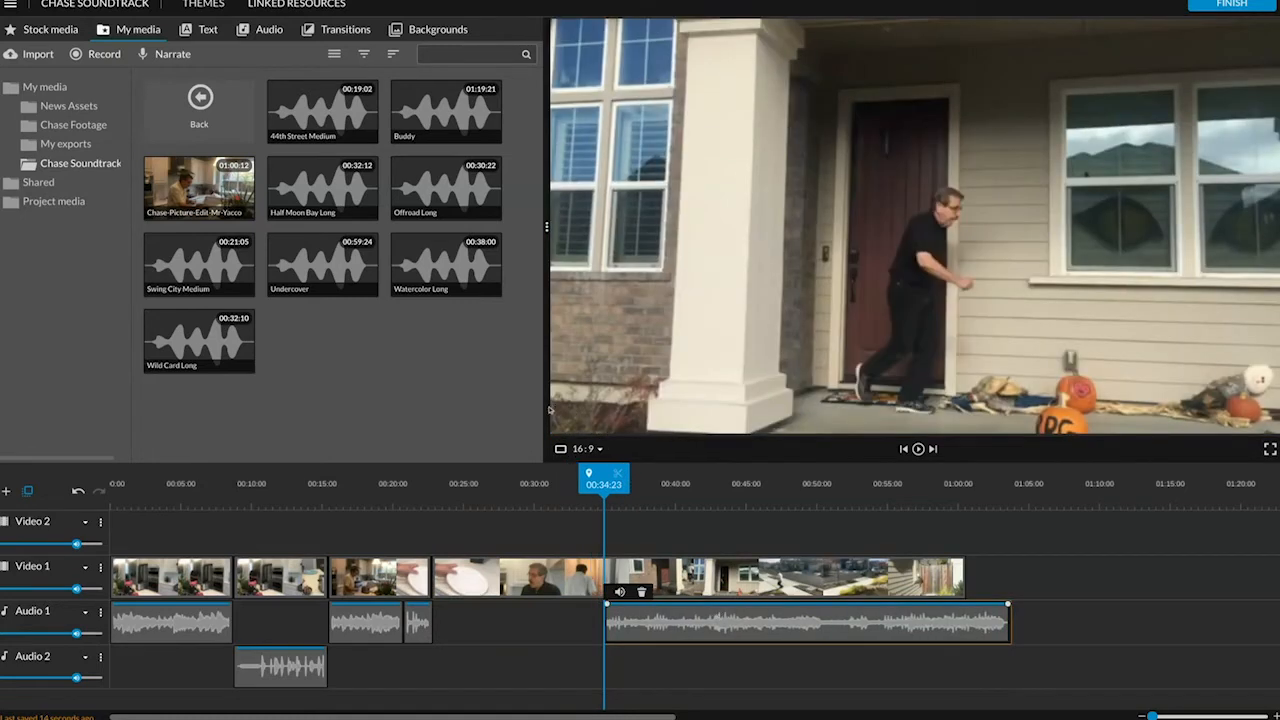
Audition Swing City Medium and Undercover again to choose music for the fourth section.
click(206, 265)
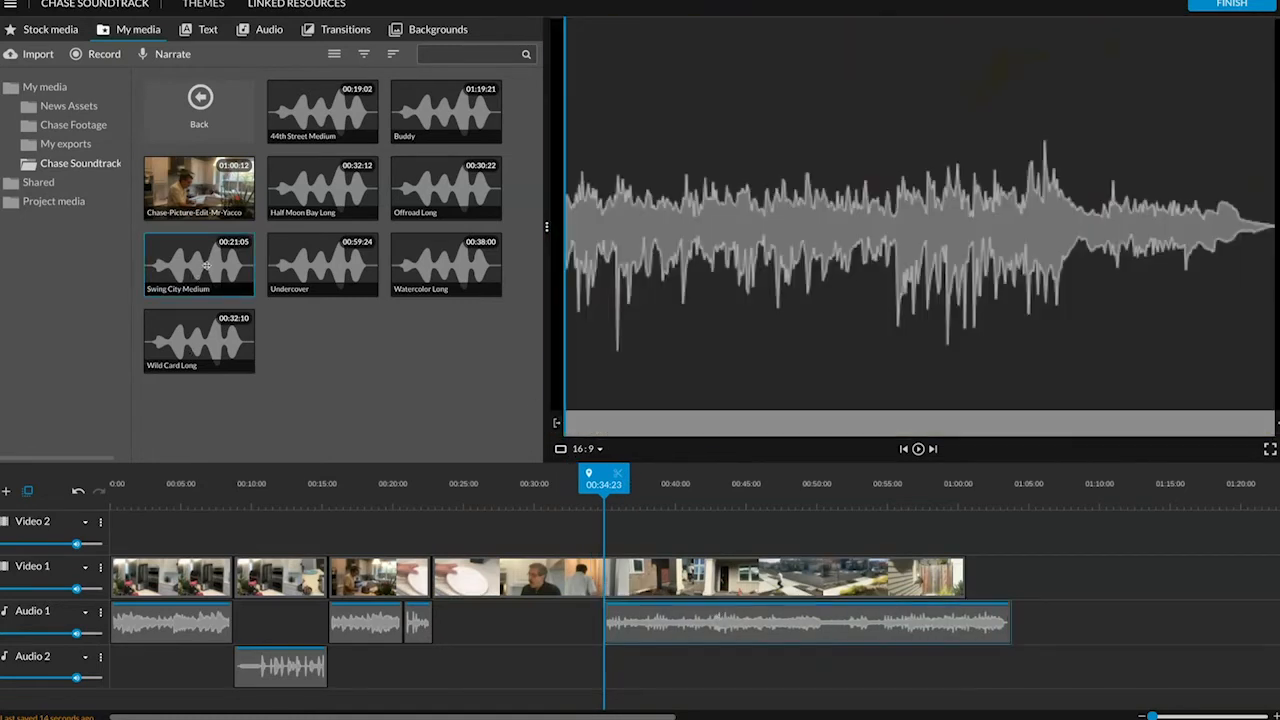
click(917, 449)
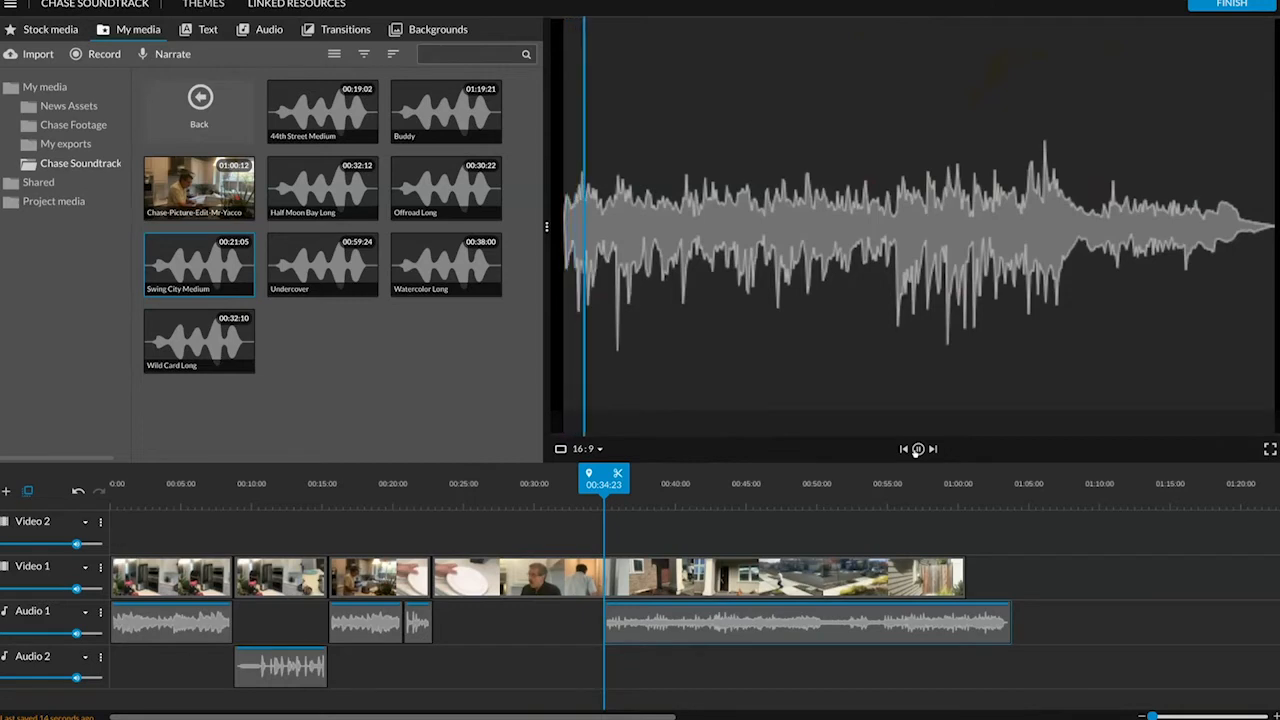
click(917, 449)
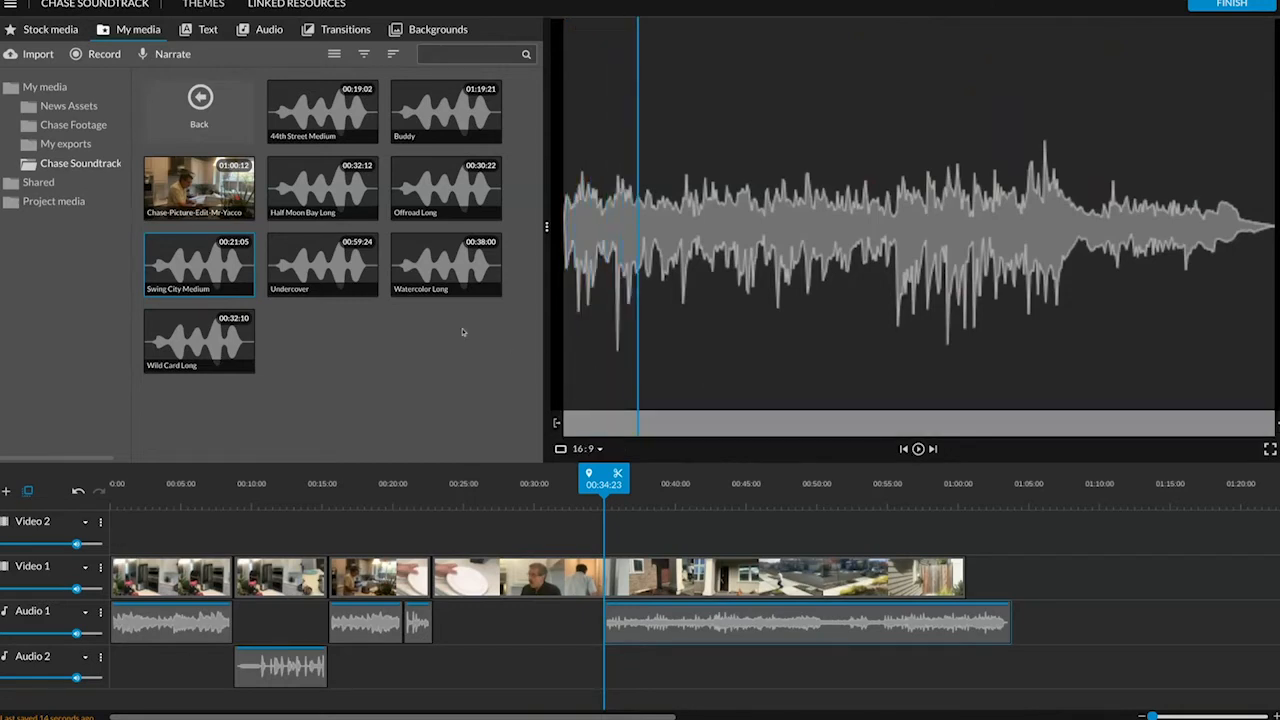
click(325, 275)
click(920, 450)
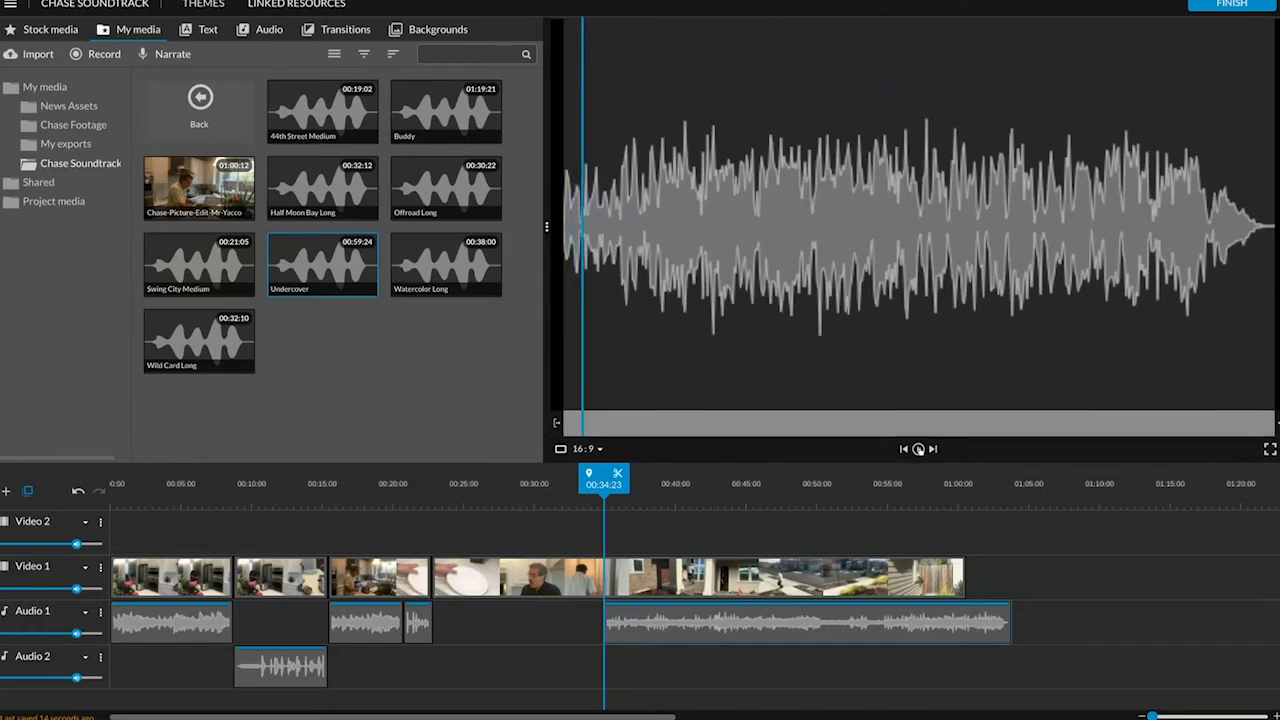
Place Undercover on Audio 2, starting at the fourth picture segment where the short Offroad Long piece ends.
drag(313, 268, 424, 668)
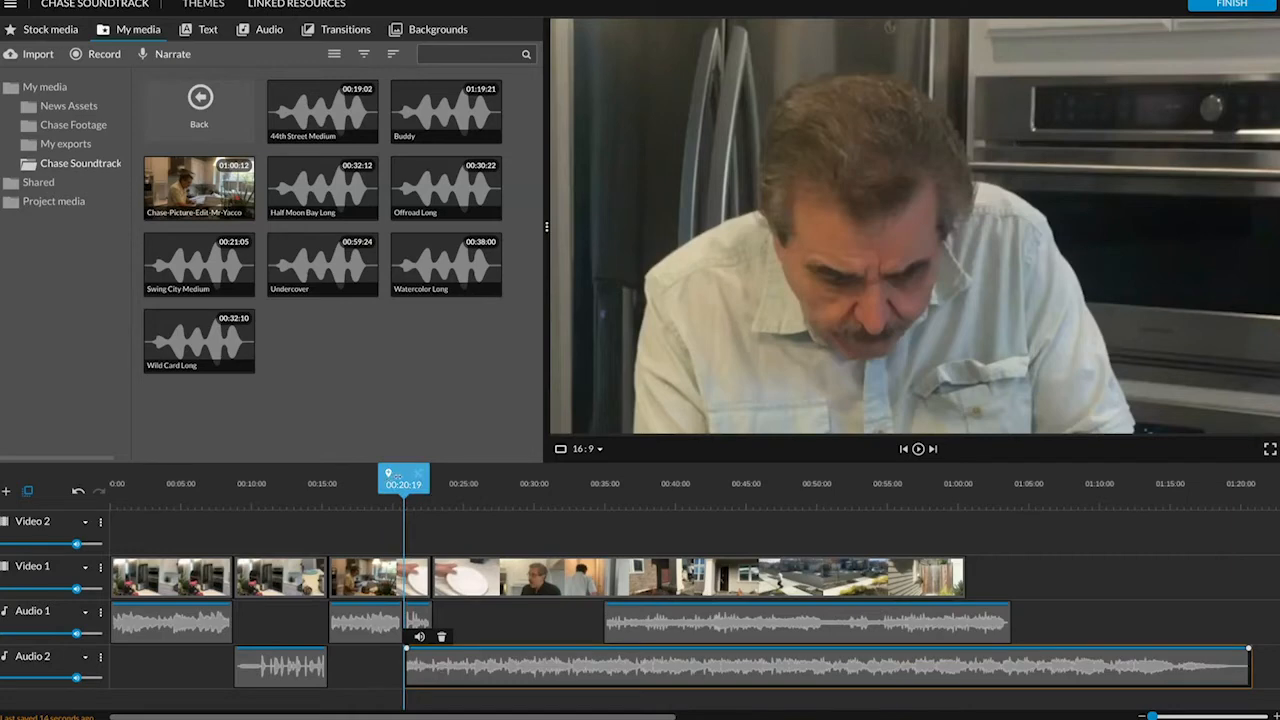
drag(397, 474, 427, 472)
drag(463, 658, 487, 644)
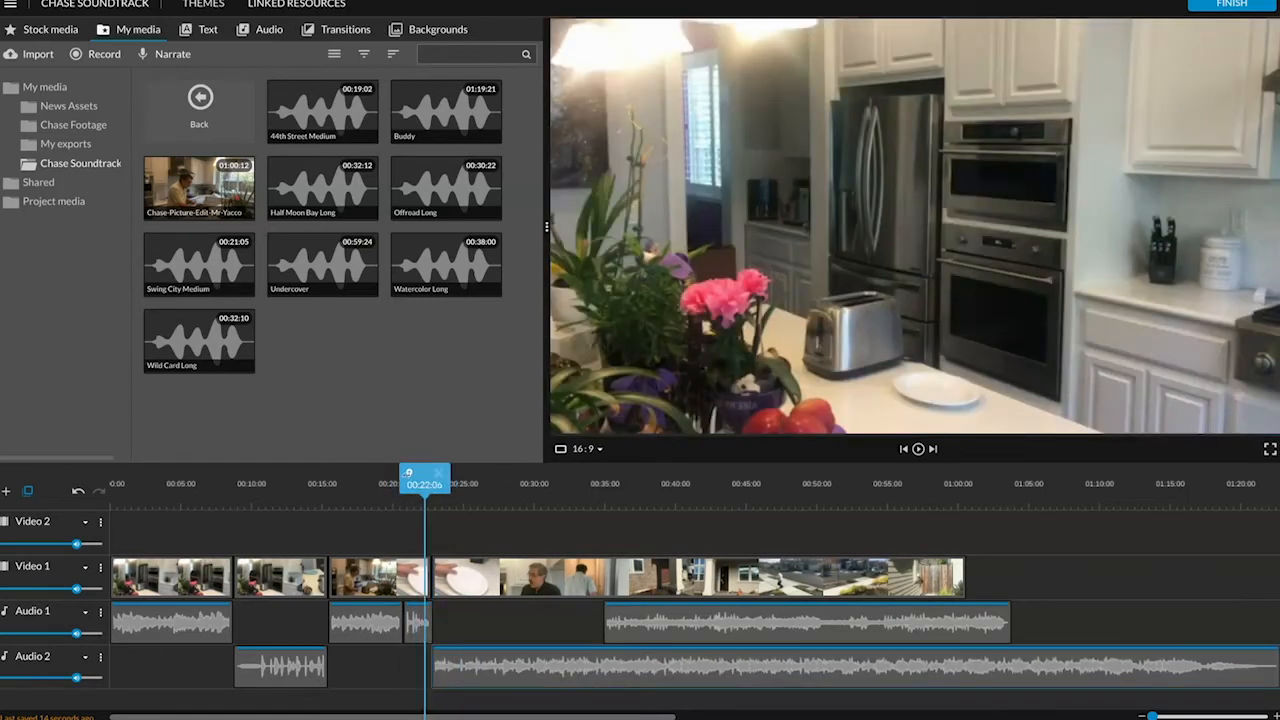
Play back the edit from the third section and position the playhead at 00:30:09, where the front-door hallway shot begins.
click(329, 478)
key(space)
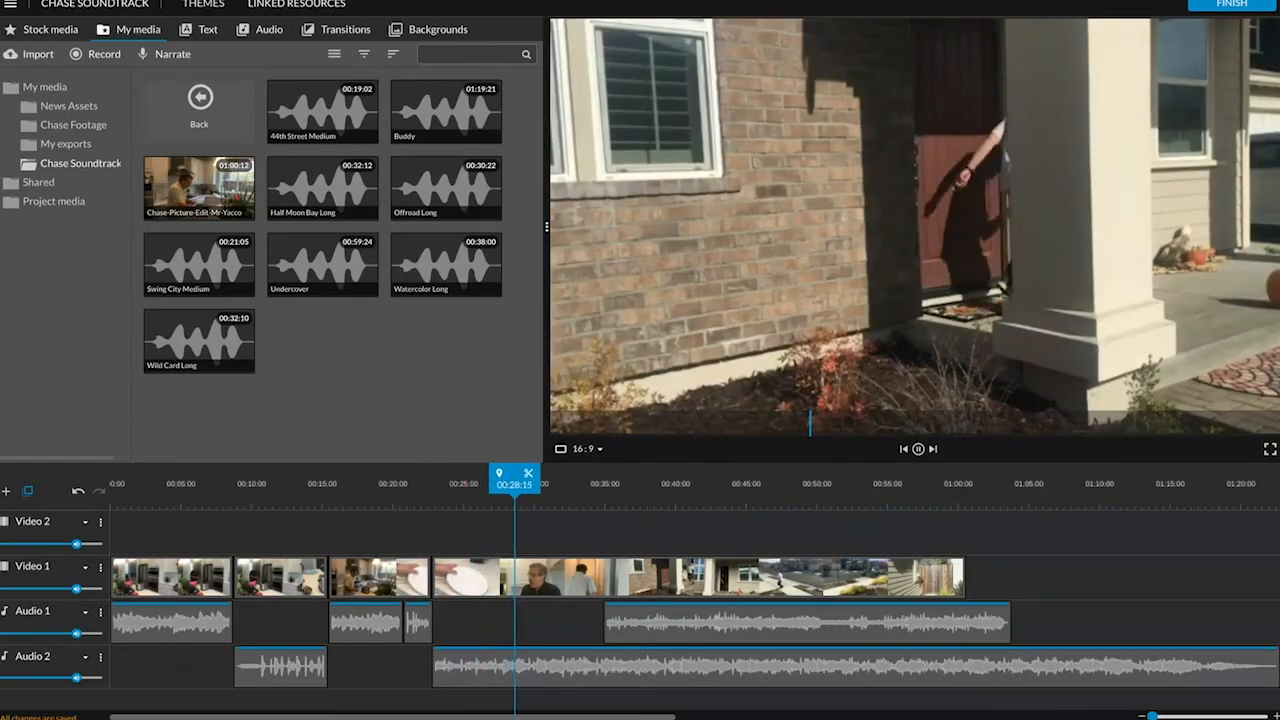
key(space)
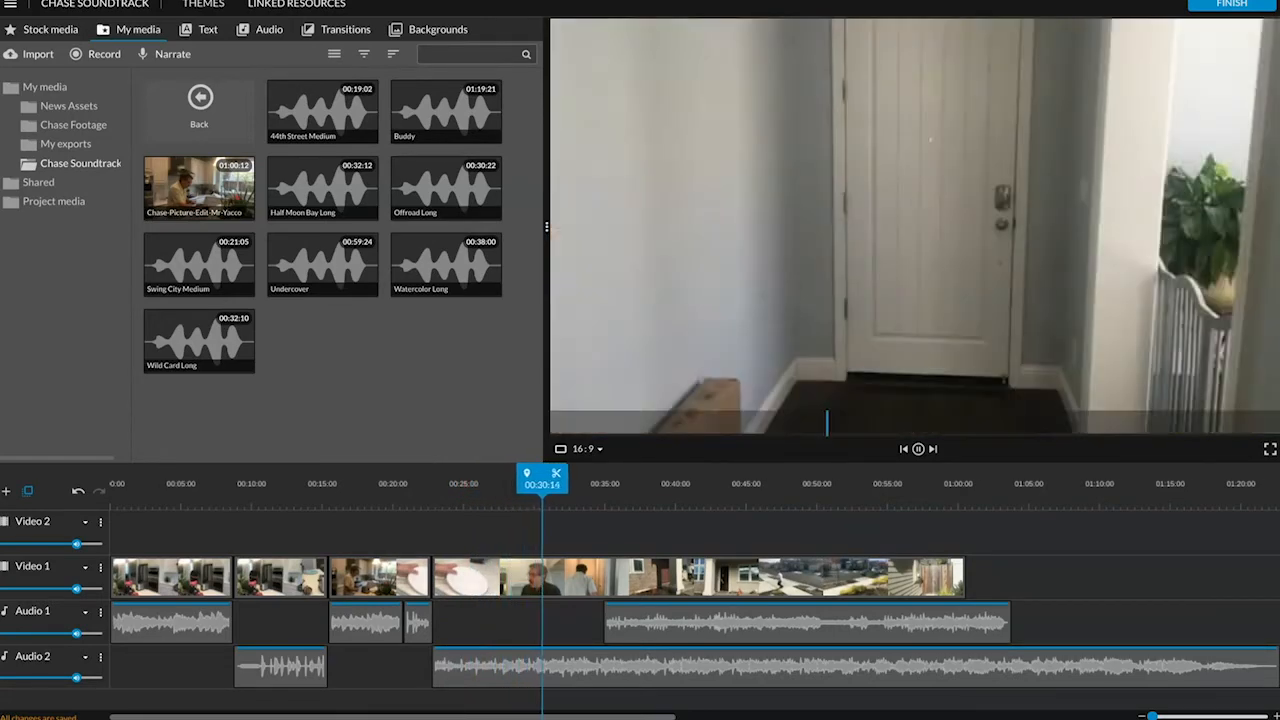
key(Left)
key(Left)
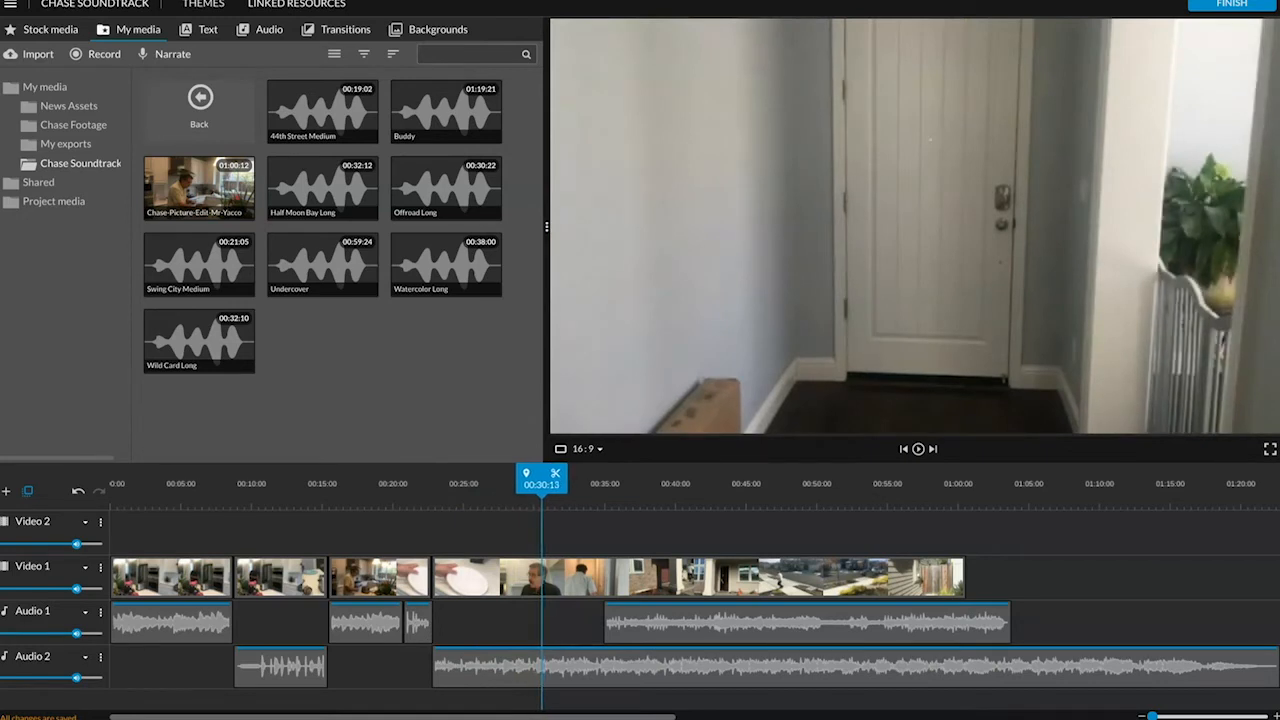
key(Left)
key(Left)
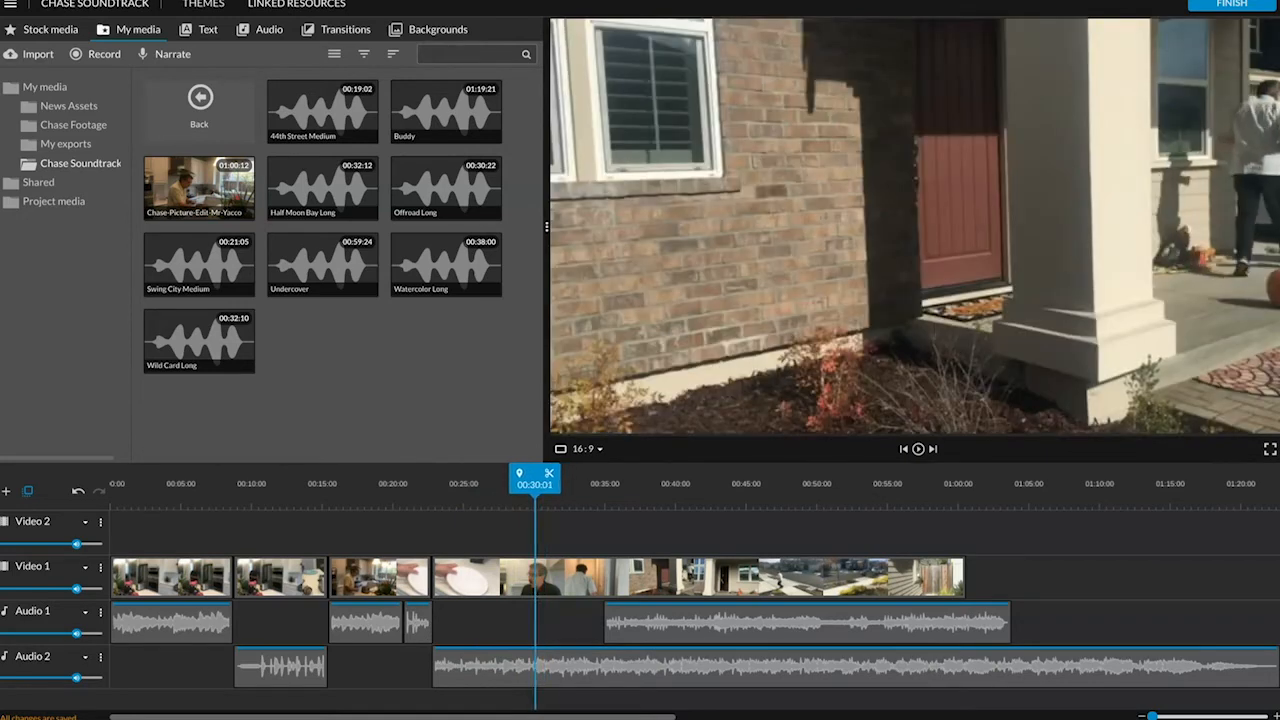
key(Right)
key(Right)
key(Right)
key(Right)
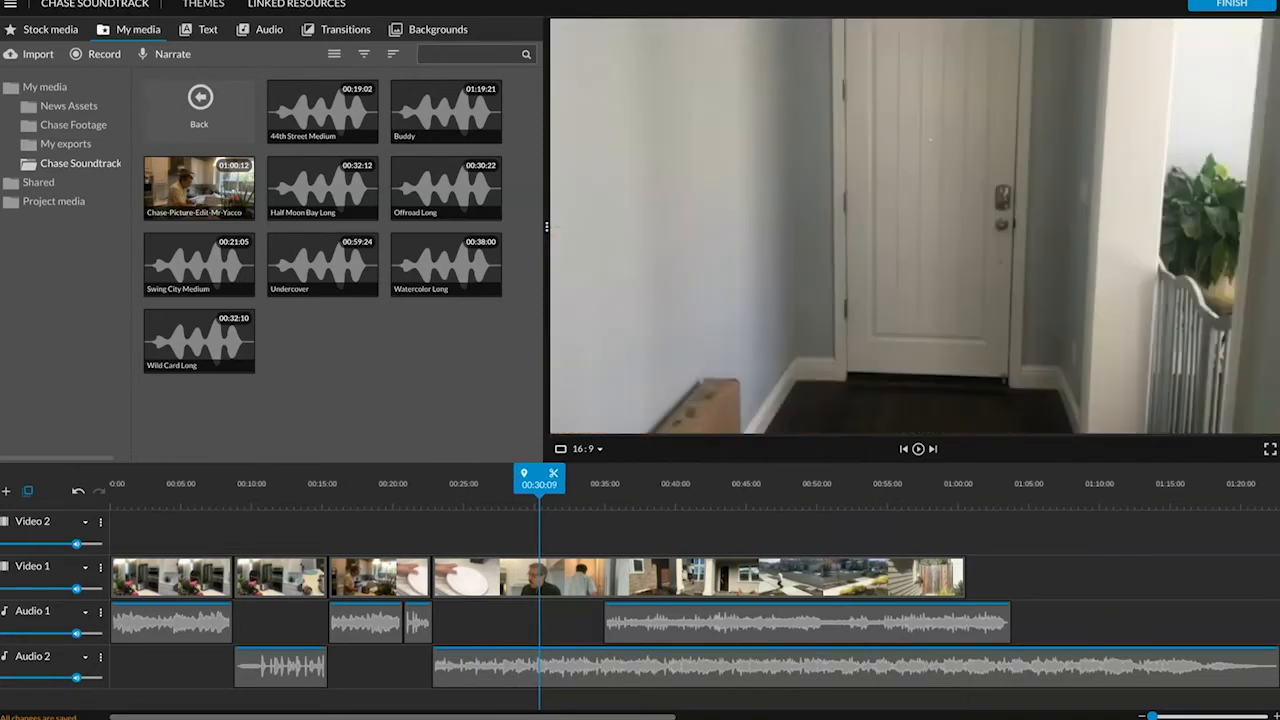
Split the Undercover clip on Audio 2 at 00:30:09.
click(607, 680)
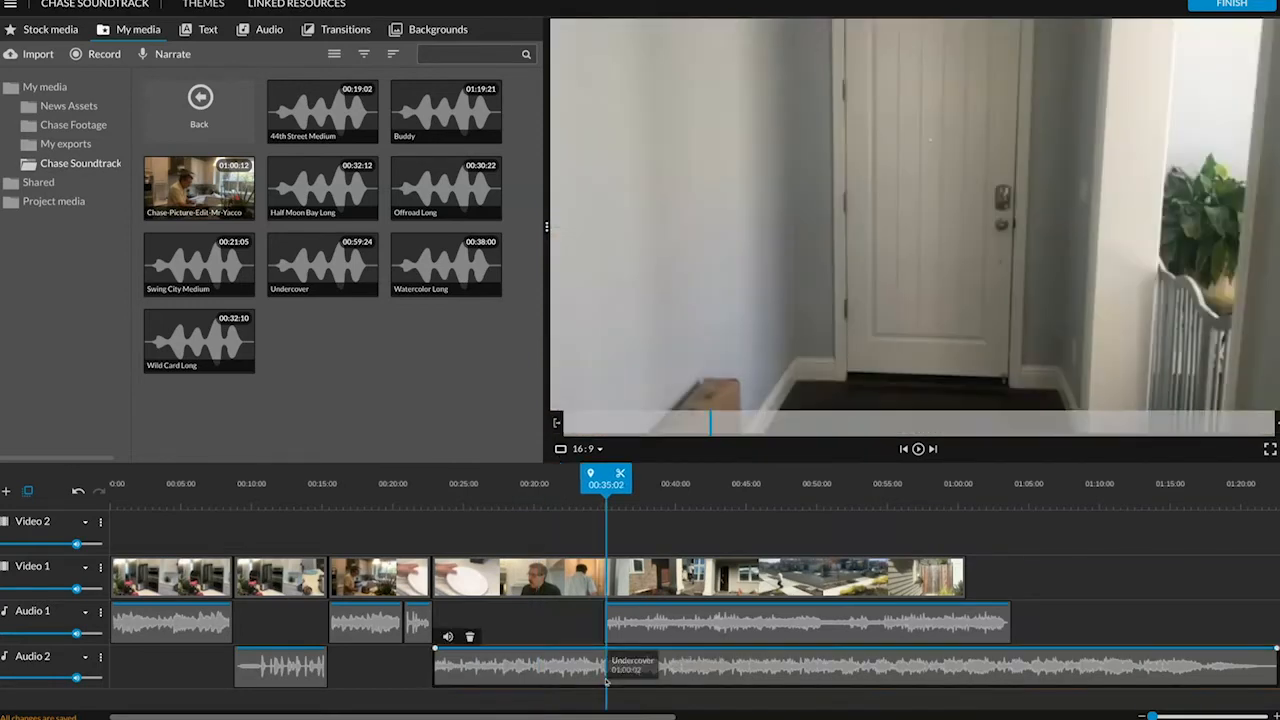
drag(604, 482, 526, 485)
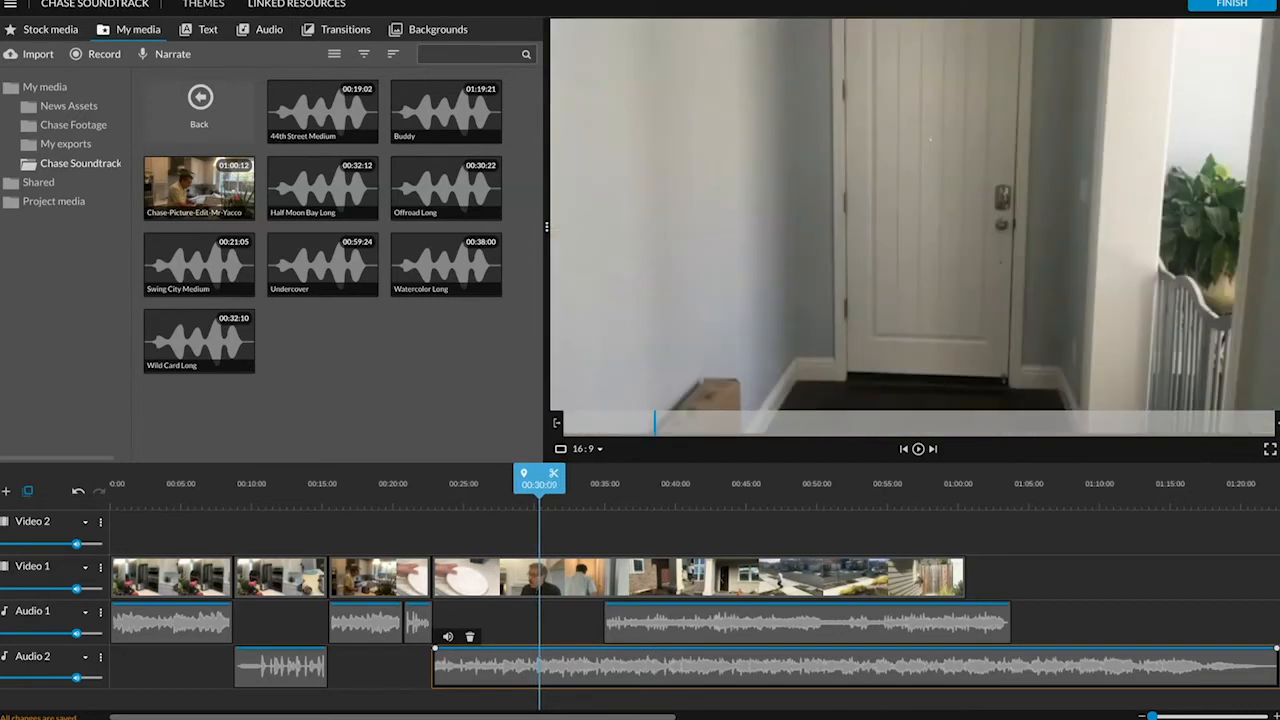
drag(526, 485, 526, 485)
click(553, 473)
Play back the change from Offroad Long to Undercover and stop at the cut to the hallway shot, 00:23:07.
drag(540, 484, 399, 485)
key(space)
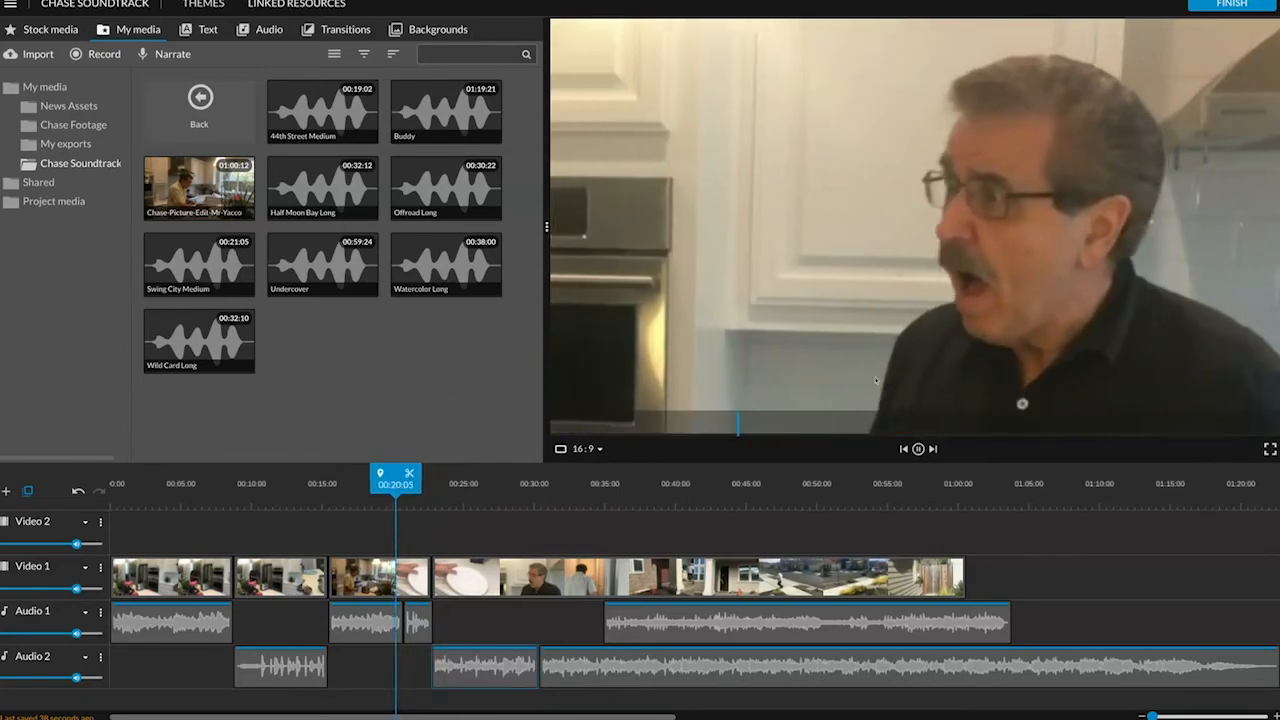
key(space)
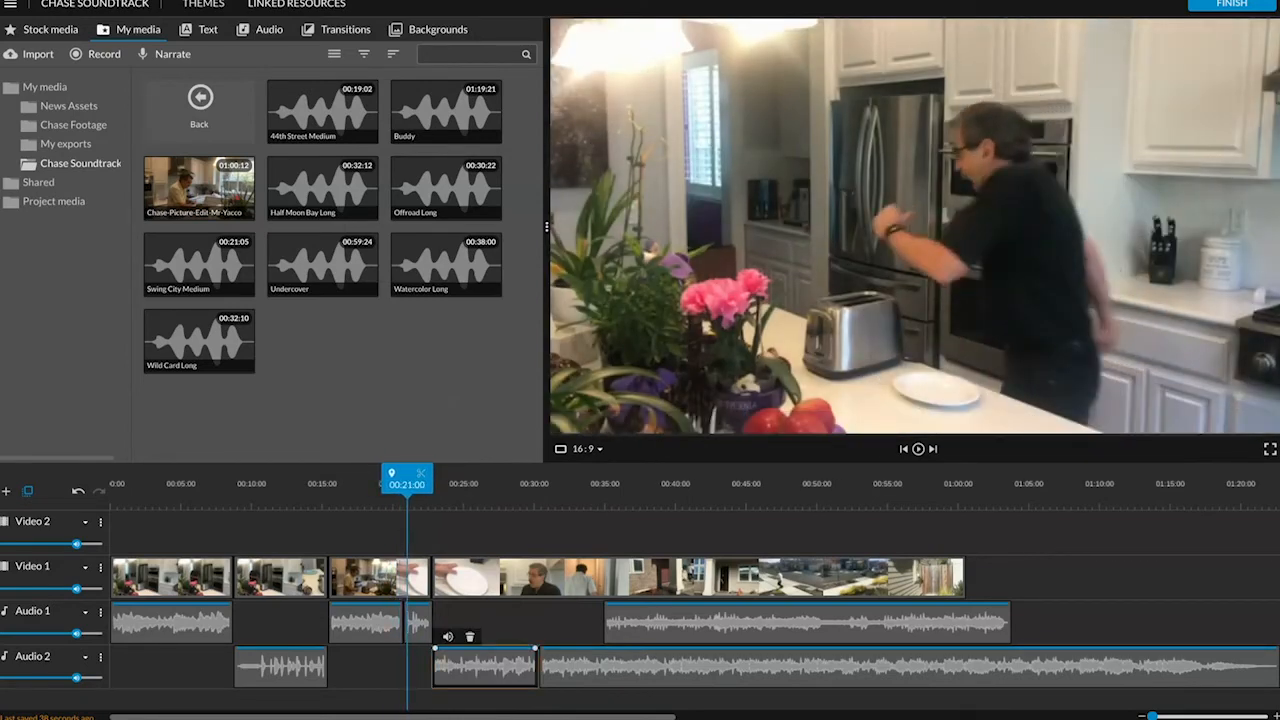
key(space)
key(space)
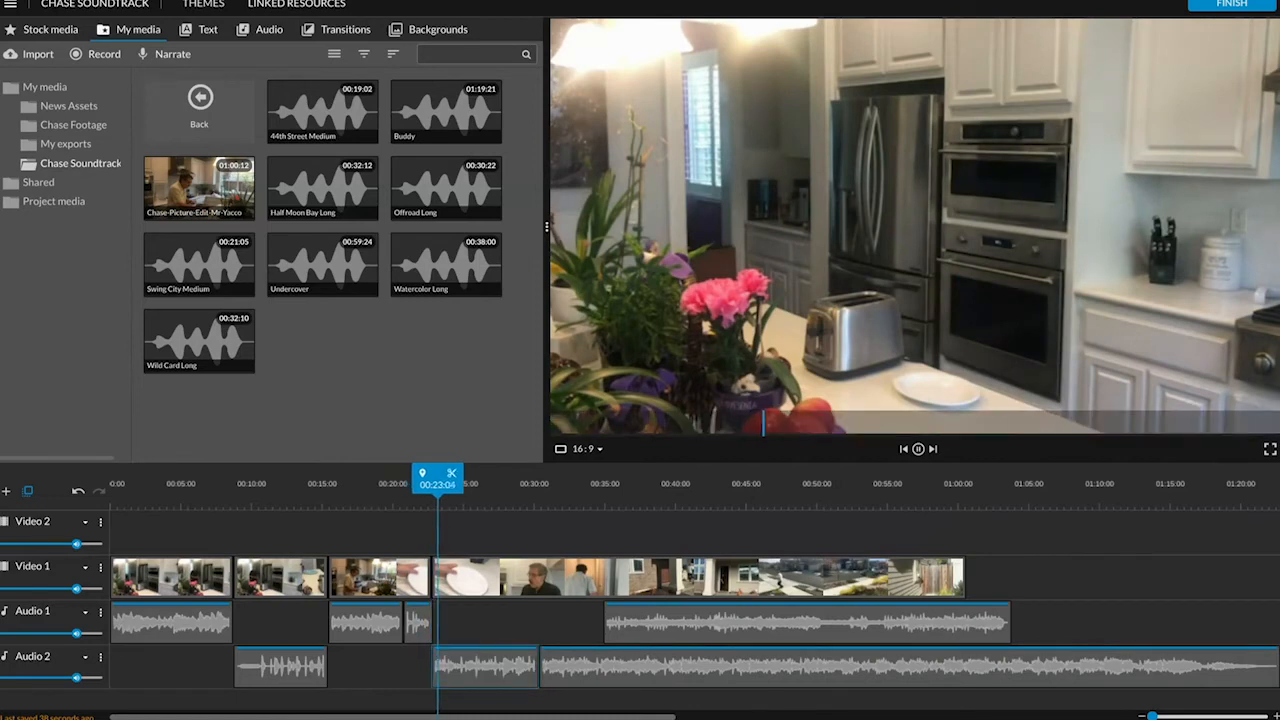
key(space)
key(space)
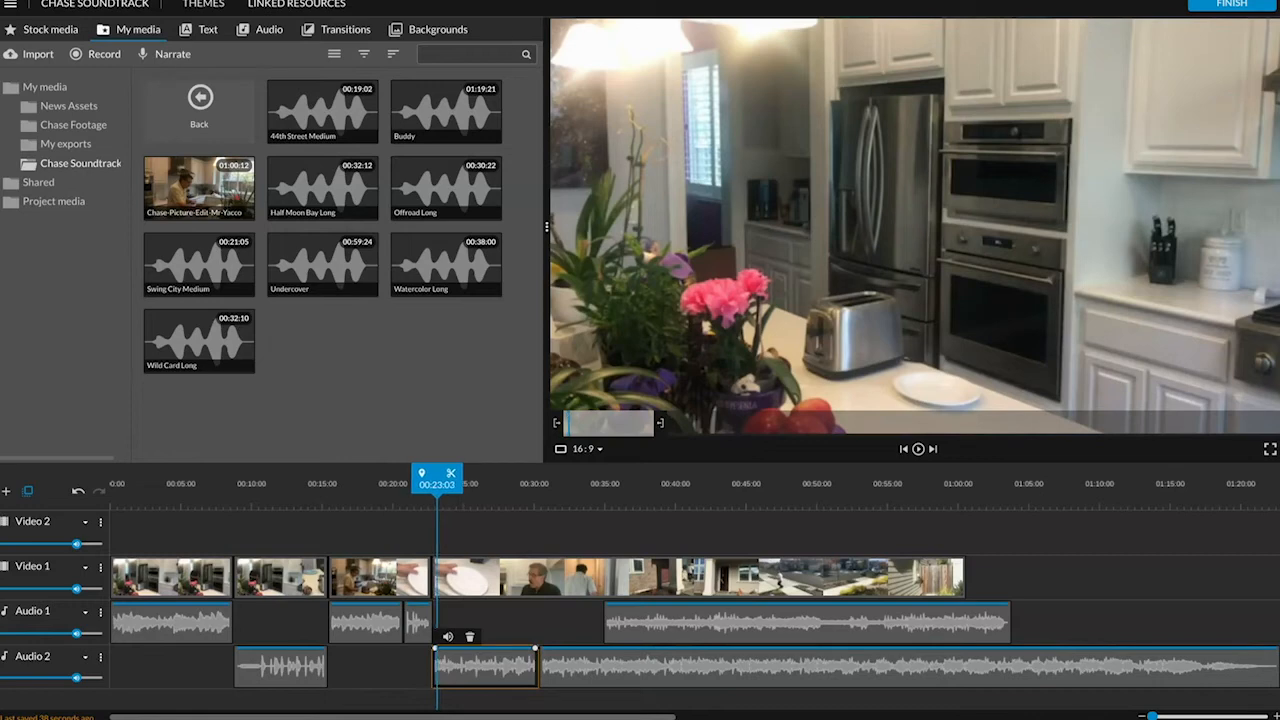
key(space)
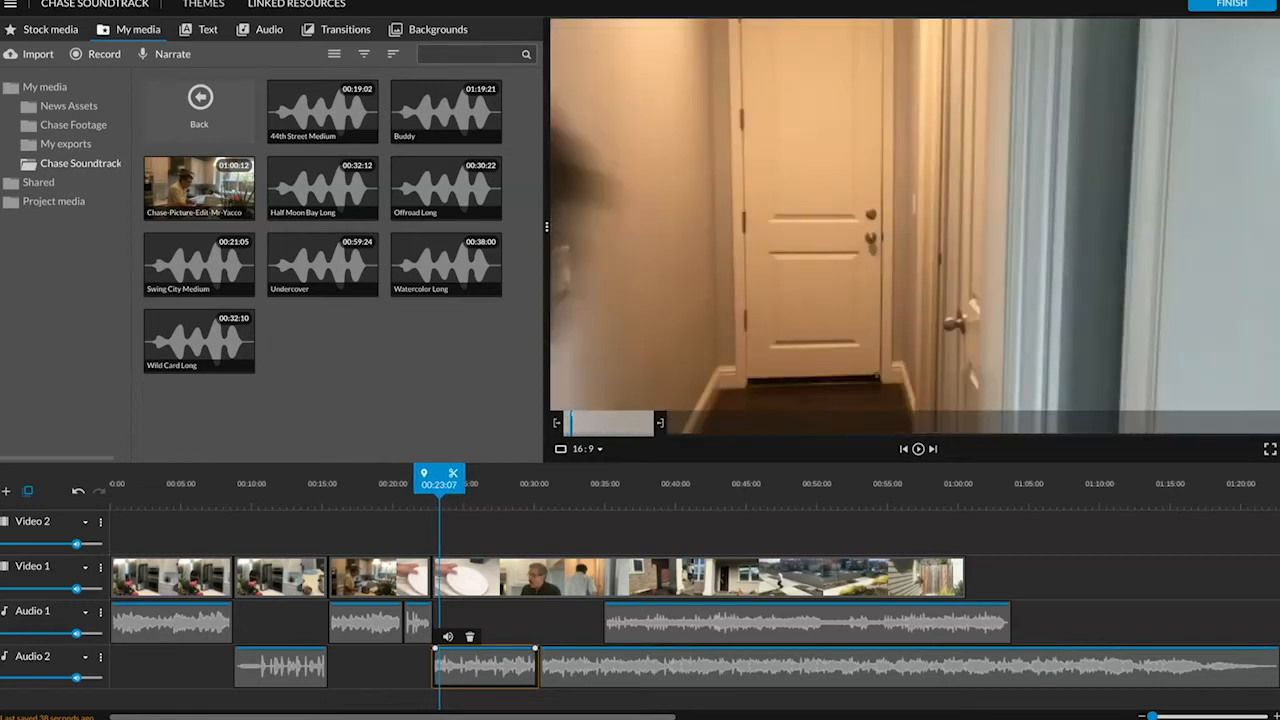
key(space)
key(space)
Extend the short Offroad Long piece on Audio 1 to 00:23:07 and trim the start of Undercover on Audio 2 to the same point.
drag(1153, 716, 1215, 716)
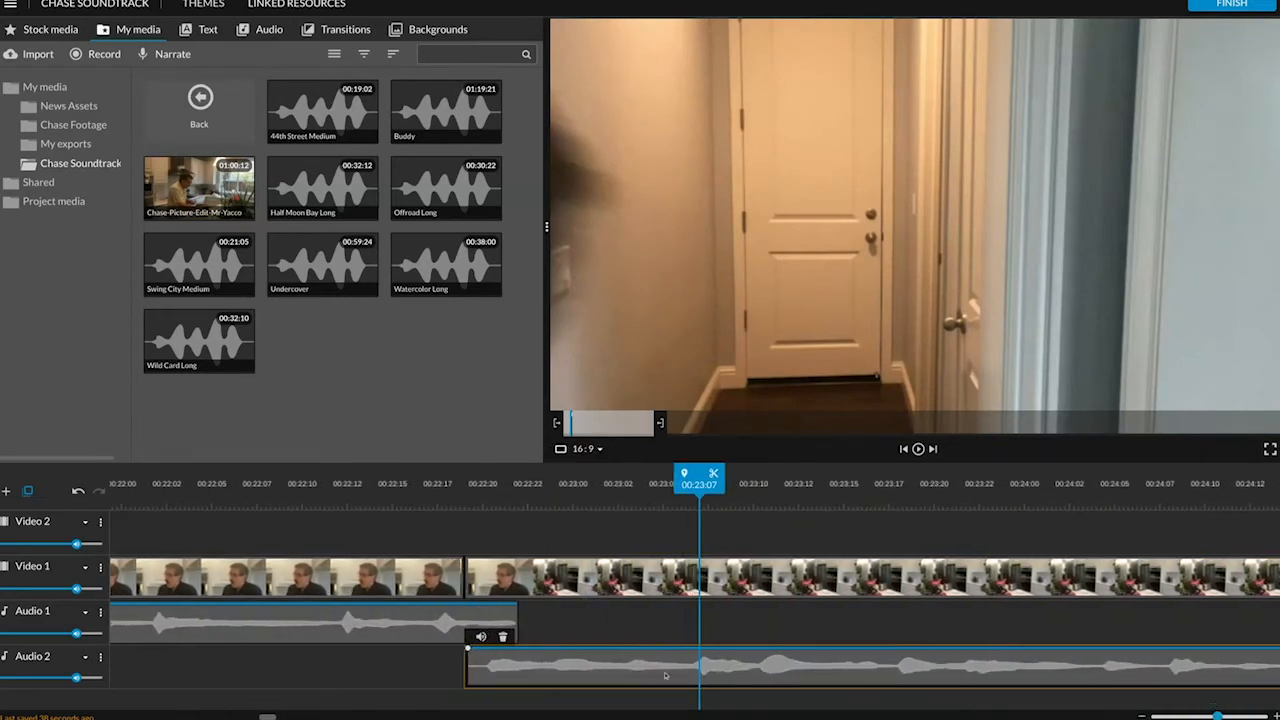
drag(521, 667, 705, 663)
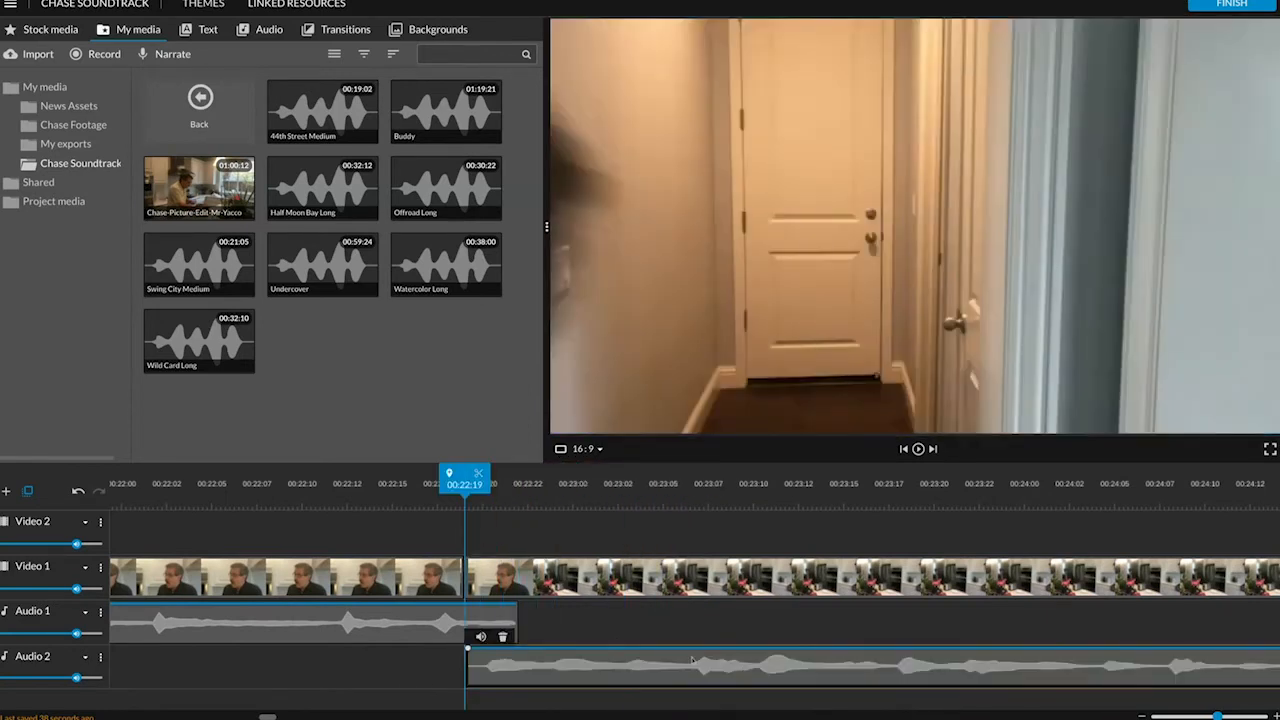
drag(578, 657, 824, 687)
click(462, 668)
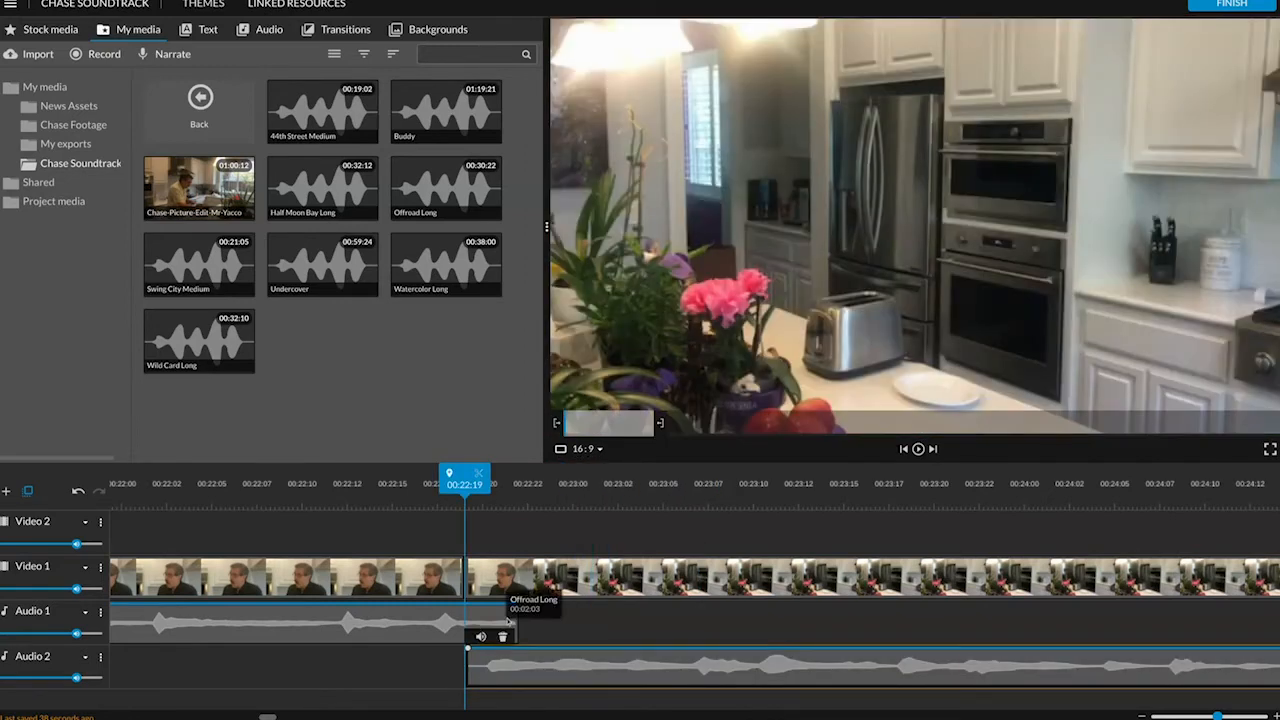
drag(515, 620, 697, 622)
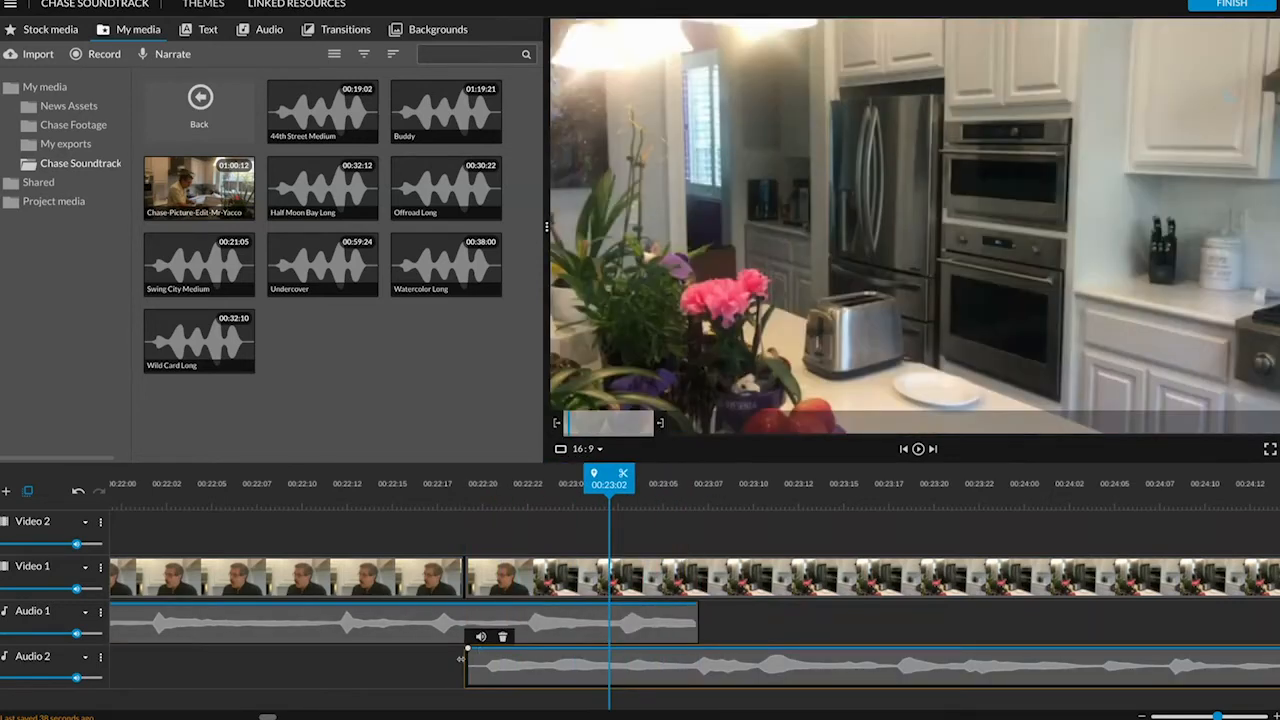
drag(461, 658, 693, 680)
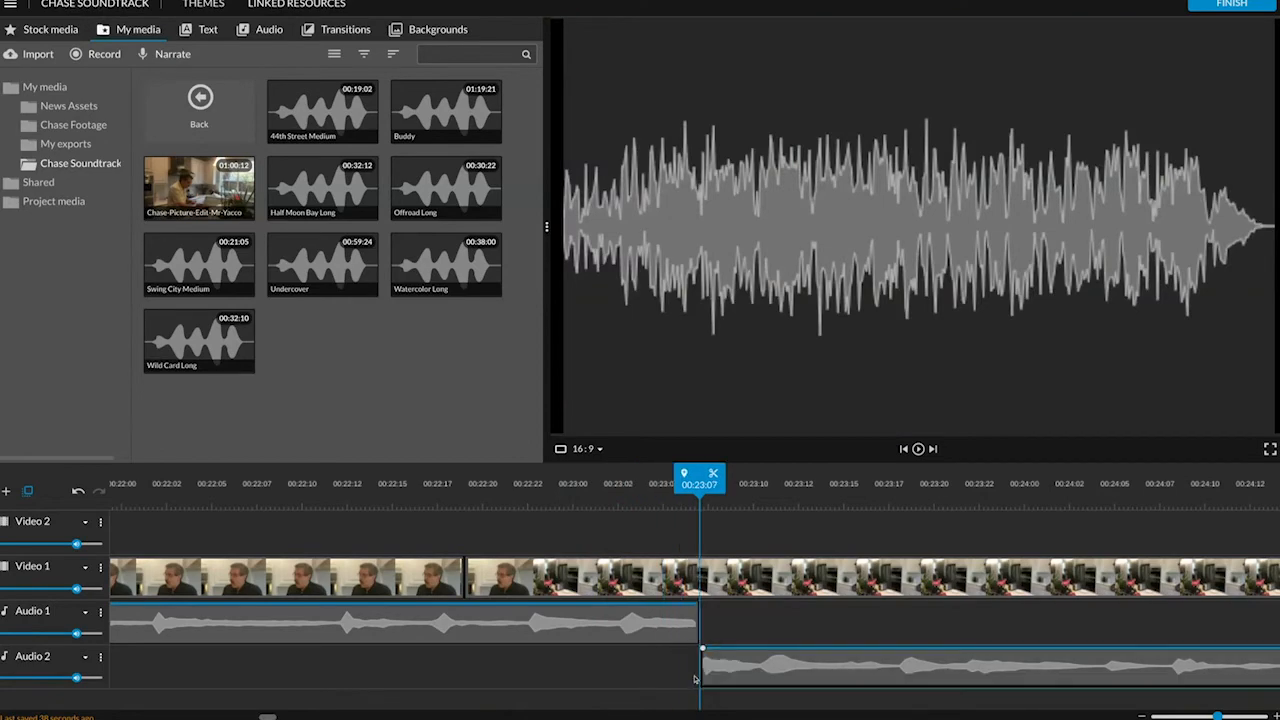
Play back the adjusted music change at 00:23:07 and continue past the end of the short Undercover piece.
click(571, 470)
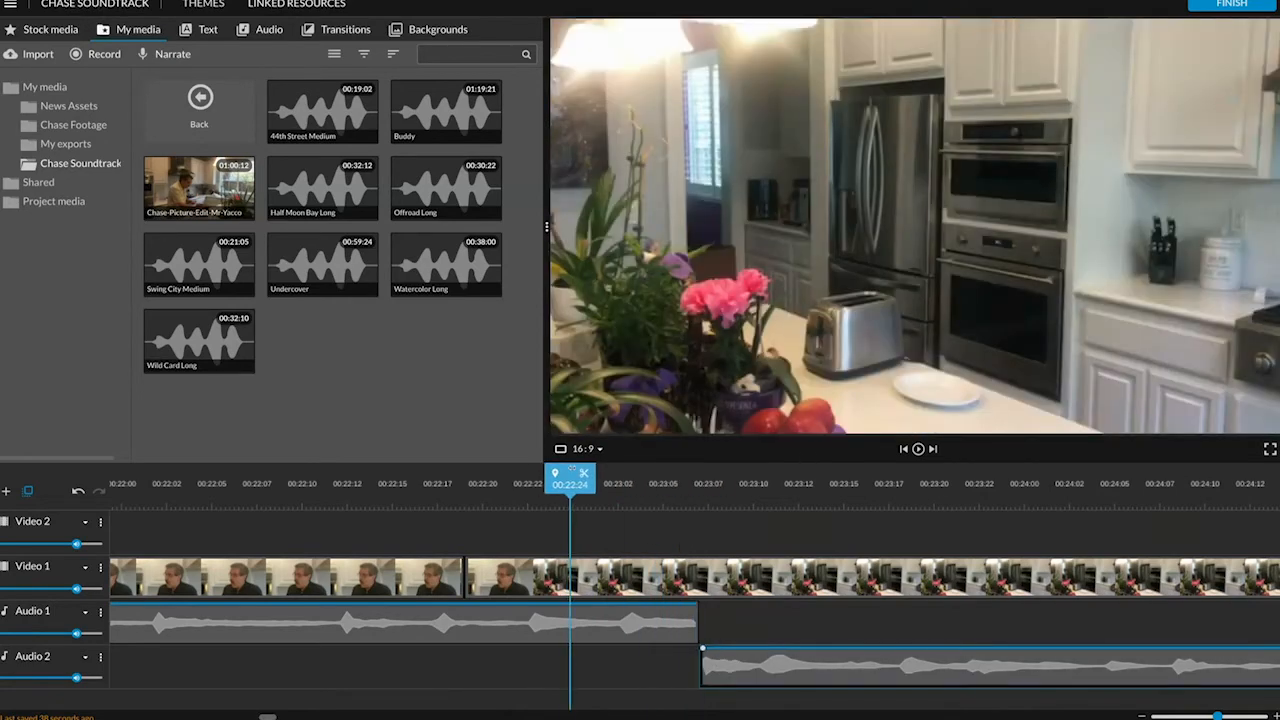
key(space)
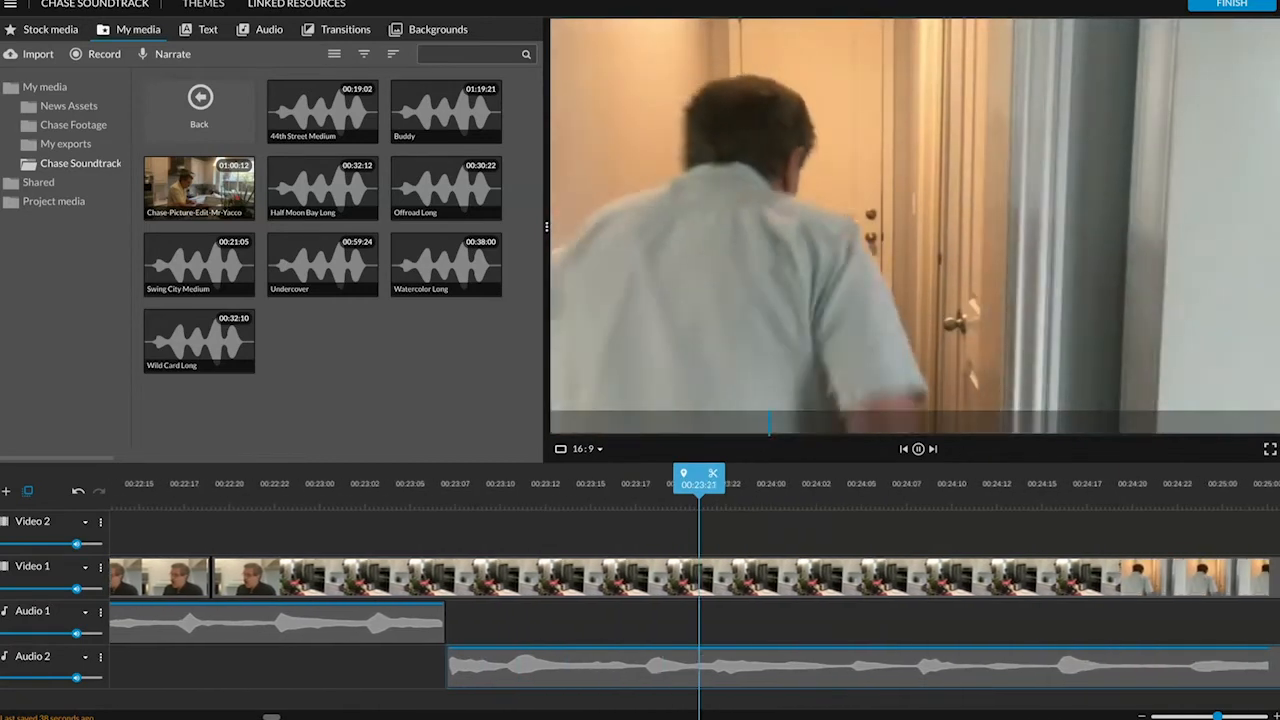
key(space)
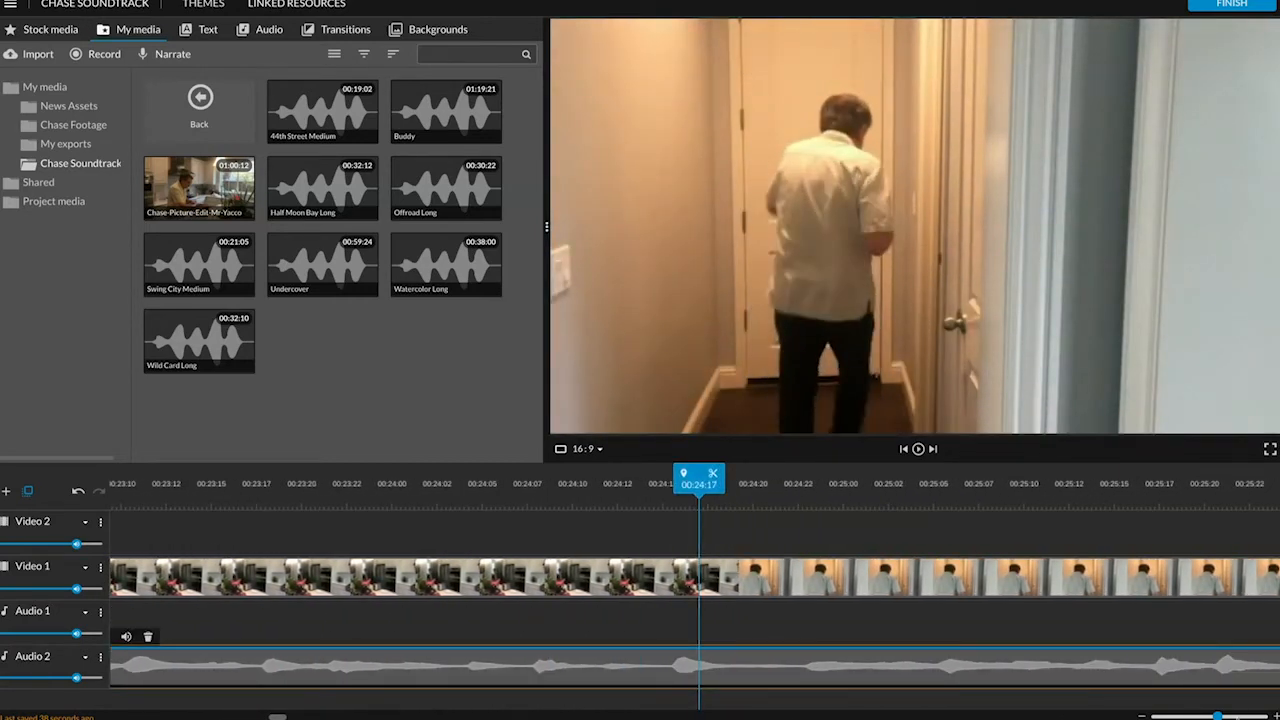
drag(1217, 717, 1155, 714)
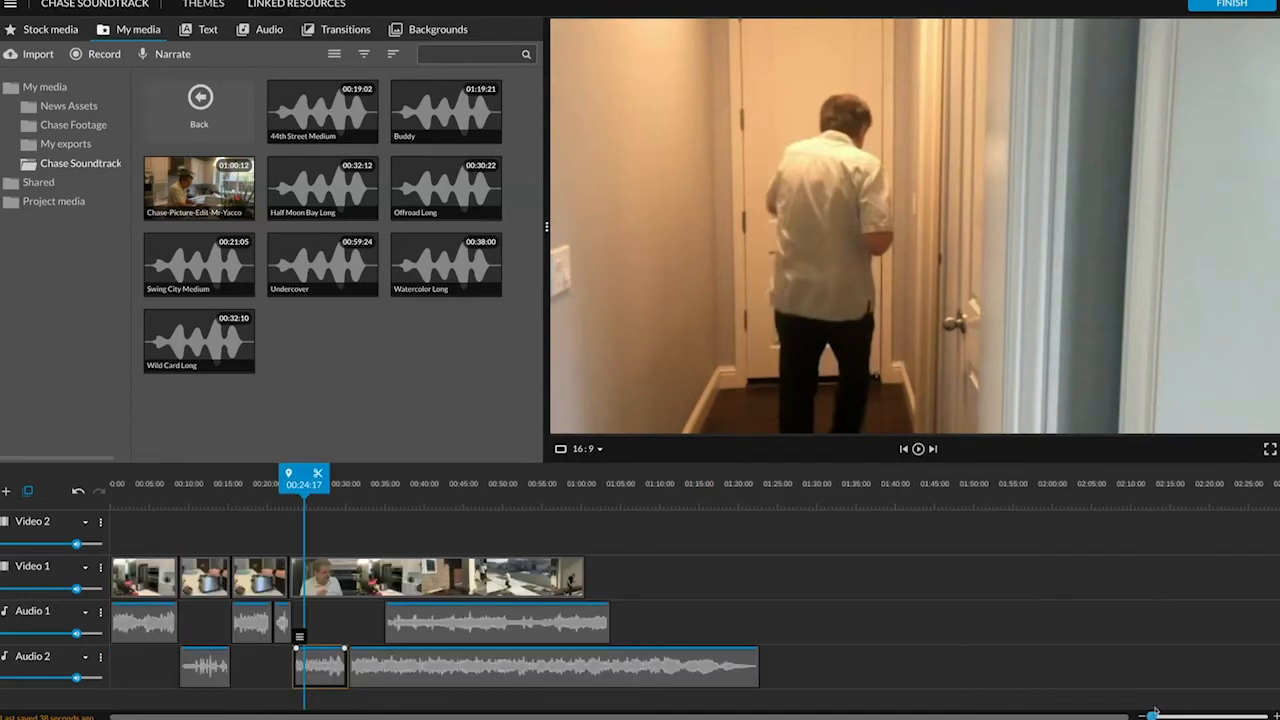
click(268, 484)
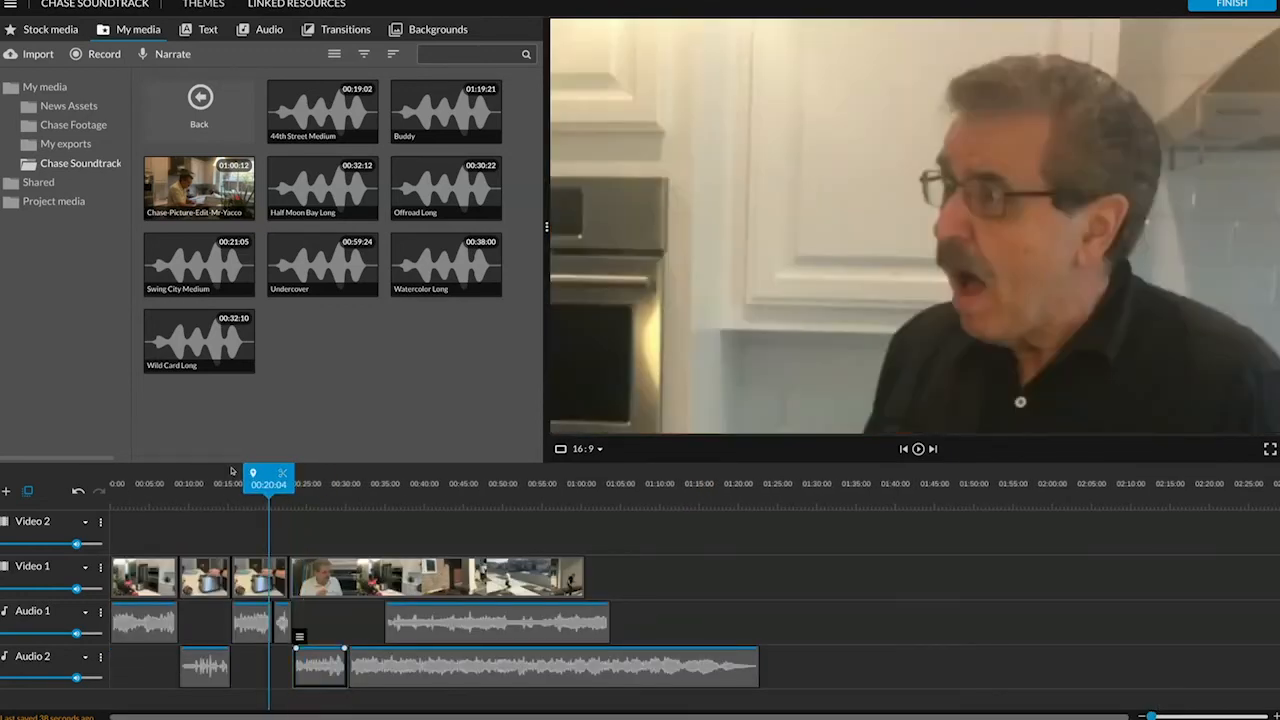
key(space)
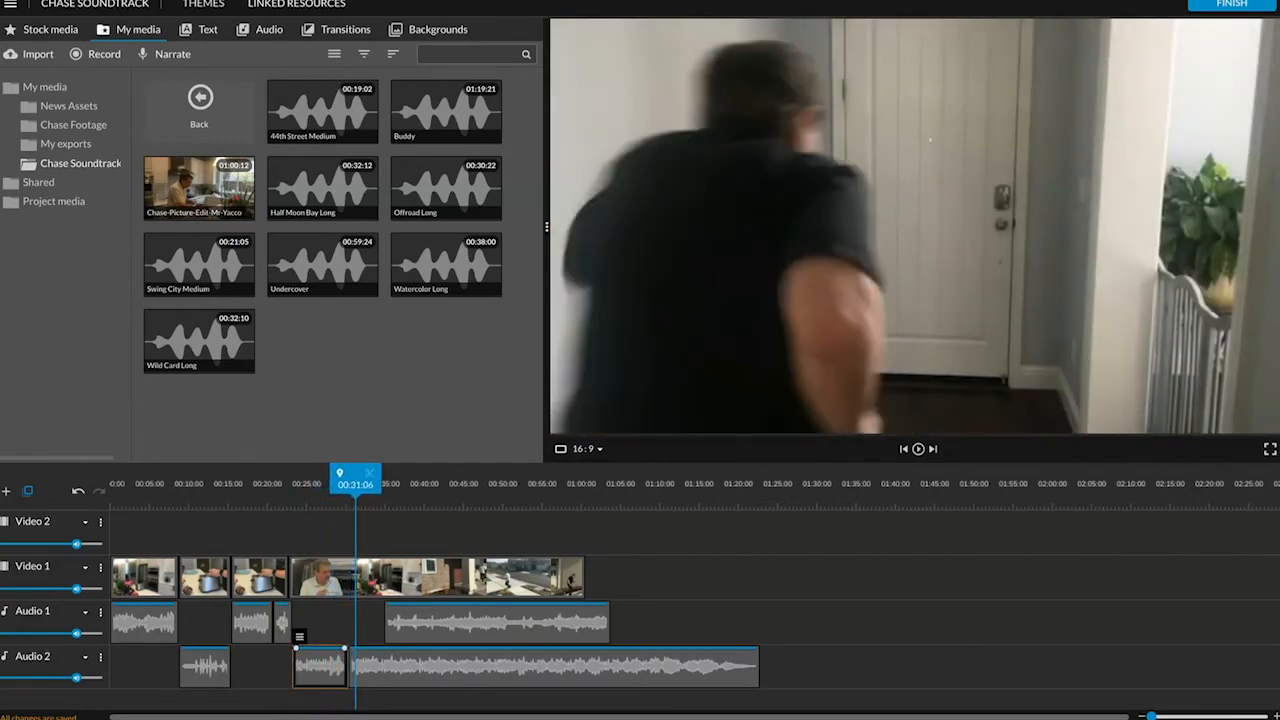
Move the Undercover remainder along Audio 2 to about 00:56 and place the Offroad Long remainder on Audio 1 at 00:30:09.
mouse_move(368, 478)
mouse_down()
mouse_move(344, 478)
mouse_move(362, 468)
mouse_up()
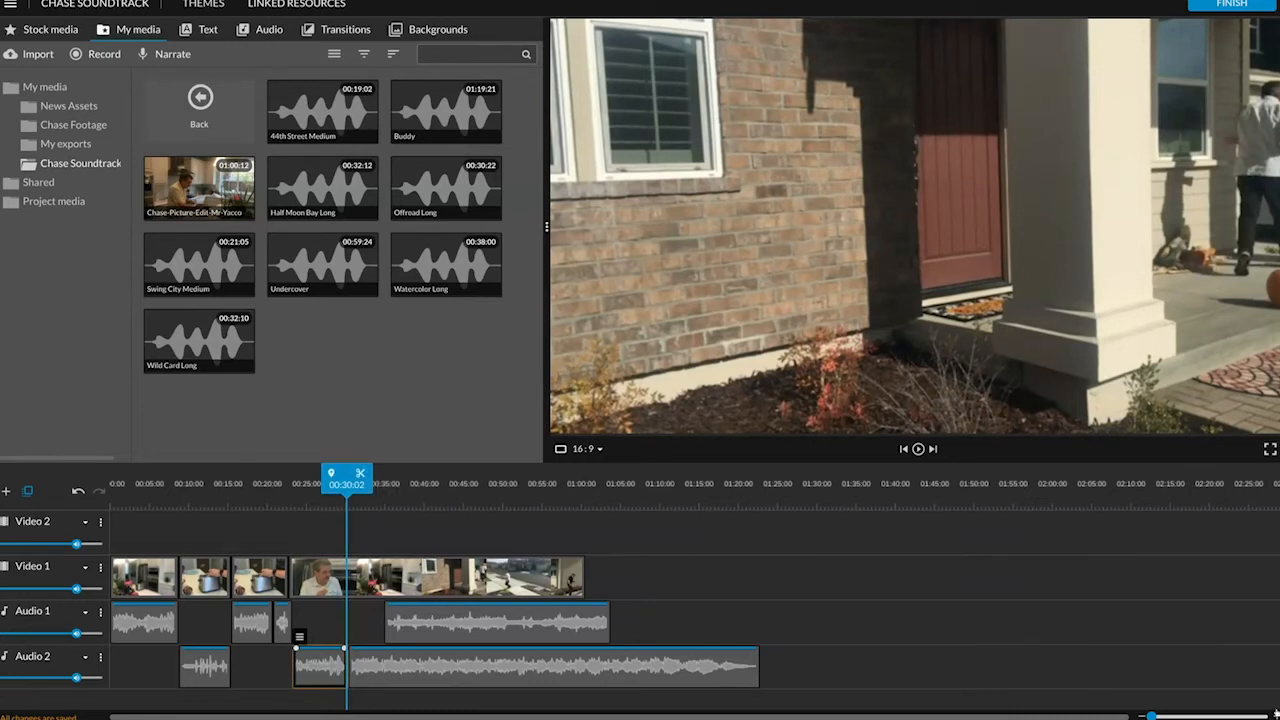
key(plus)
key(plus)
key(plus)
key(plus)
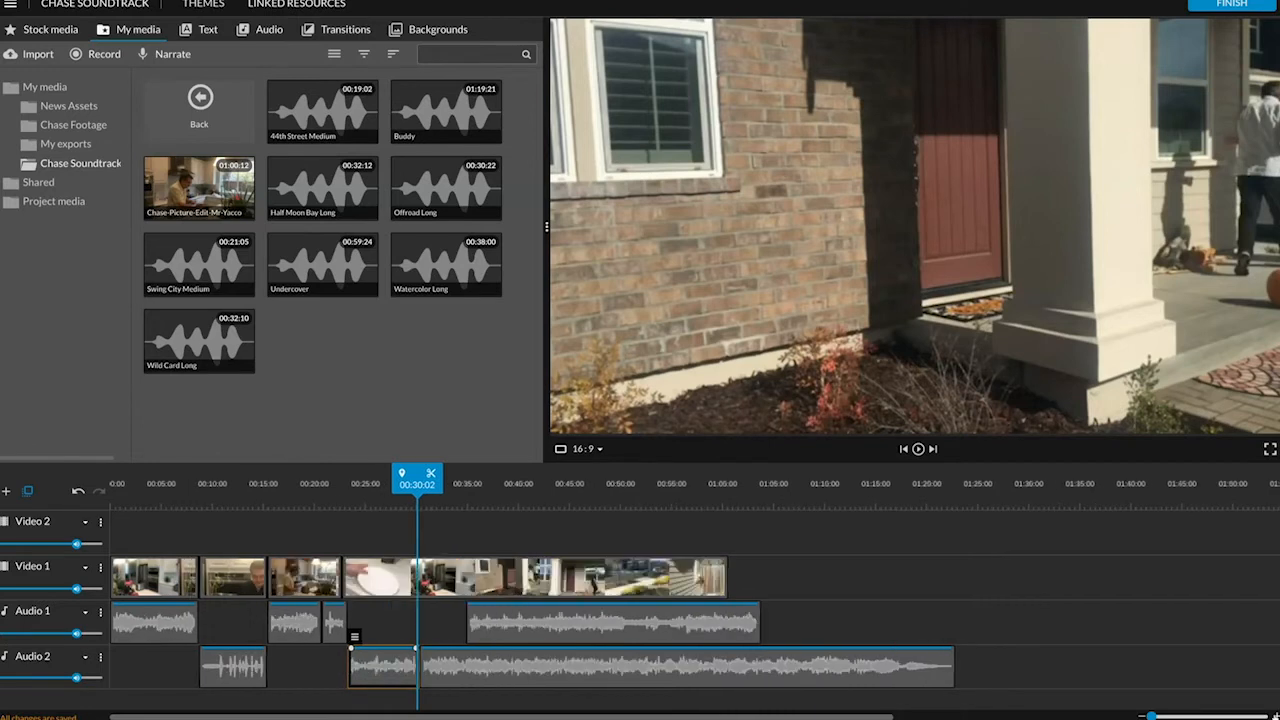
key(plus)
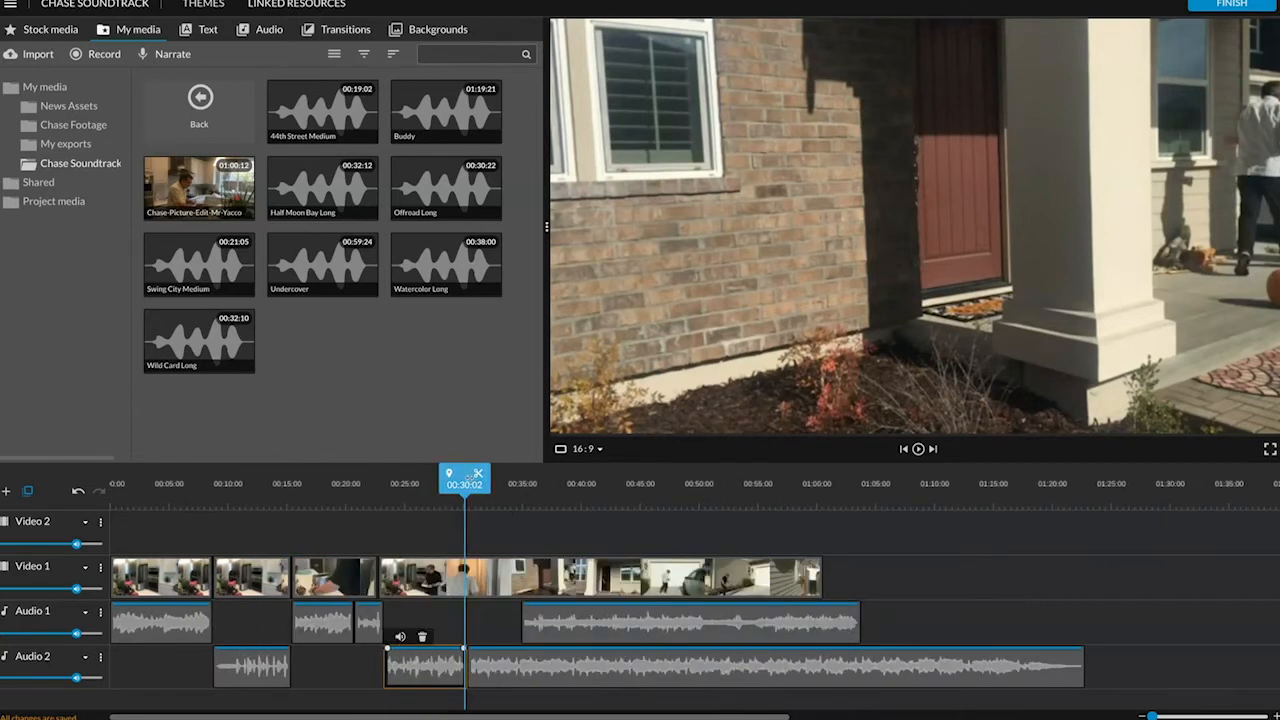
drag(470, 477, 474, 477)
drag(490, 665, 795, 665)
drag(613, 612, 561, 612)
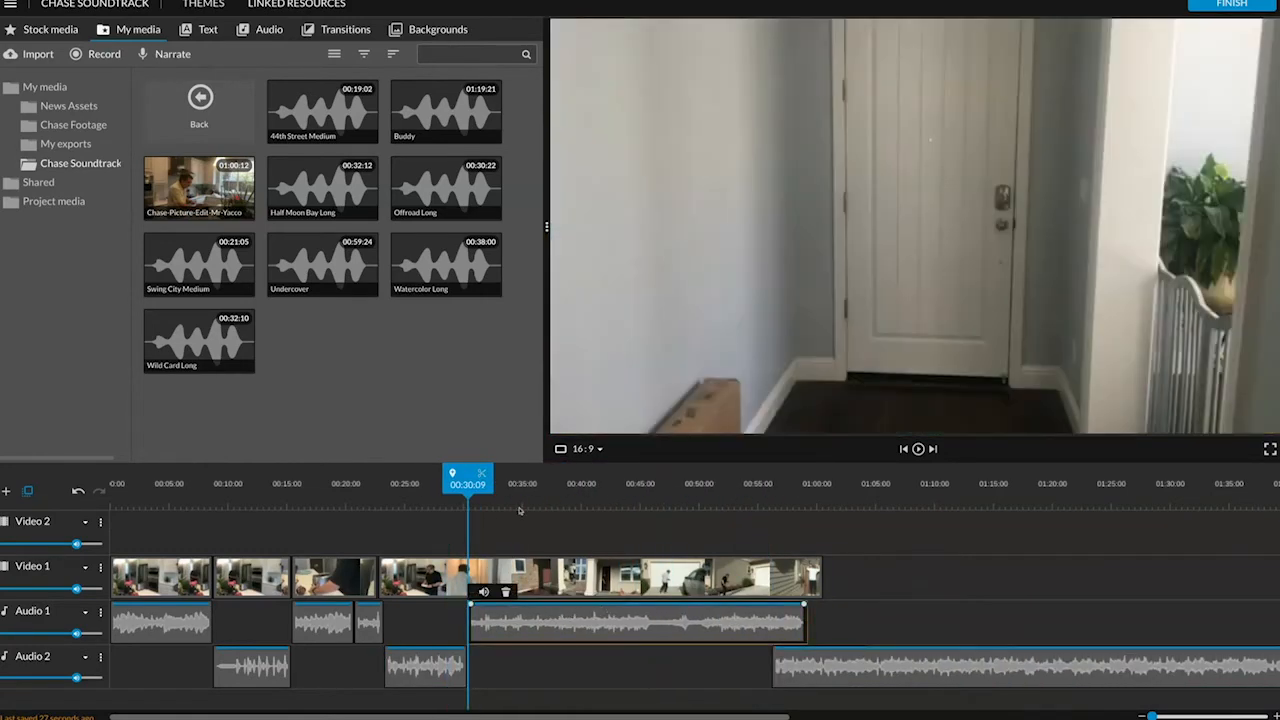
Split Offroad Long at 00:36:09, the cut to the street, and swap in the Undercover remainder there, with Offroad Long's remainder at about 00:55.
drag(467, 478, 449, 478)
key(space)
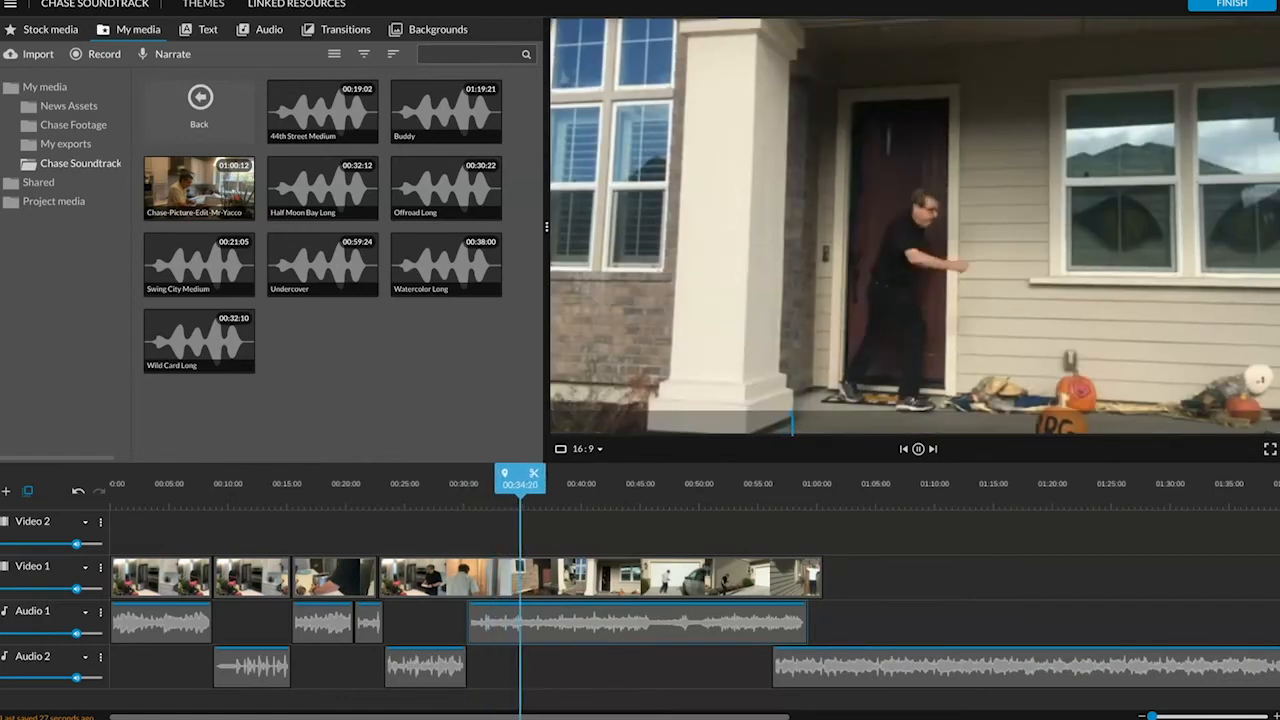
key(space)
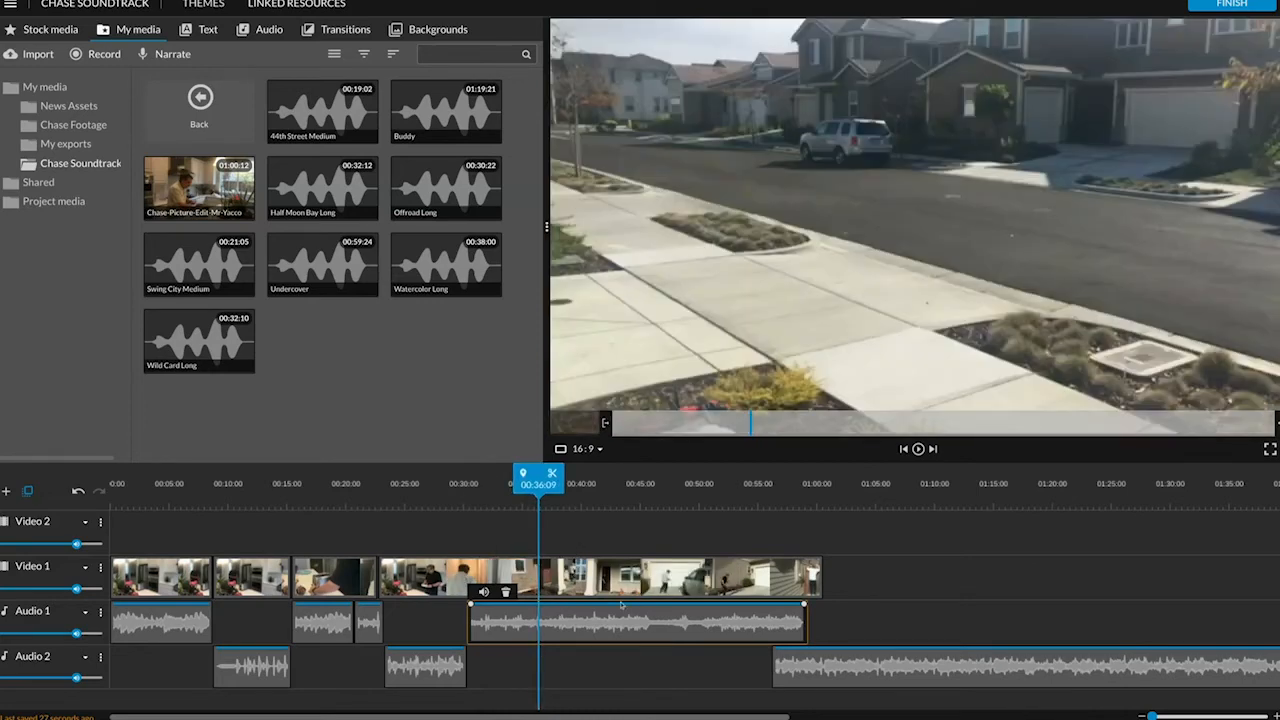
click(551, 473)
drag(630, 604, 622, 680)
Play back the change to Undercover at 00:36:09 and continue into the garage shot.
drag(538, 478, 497, 480)
click(918, 449)
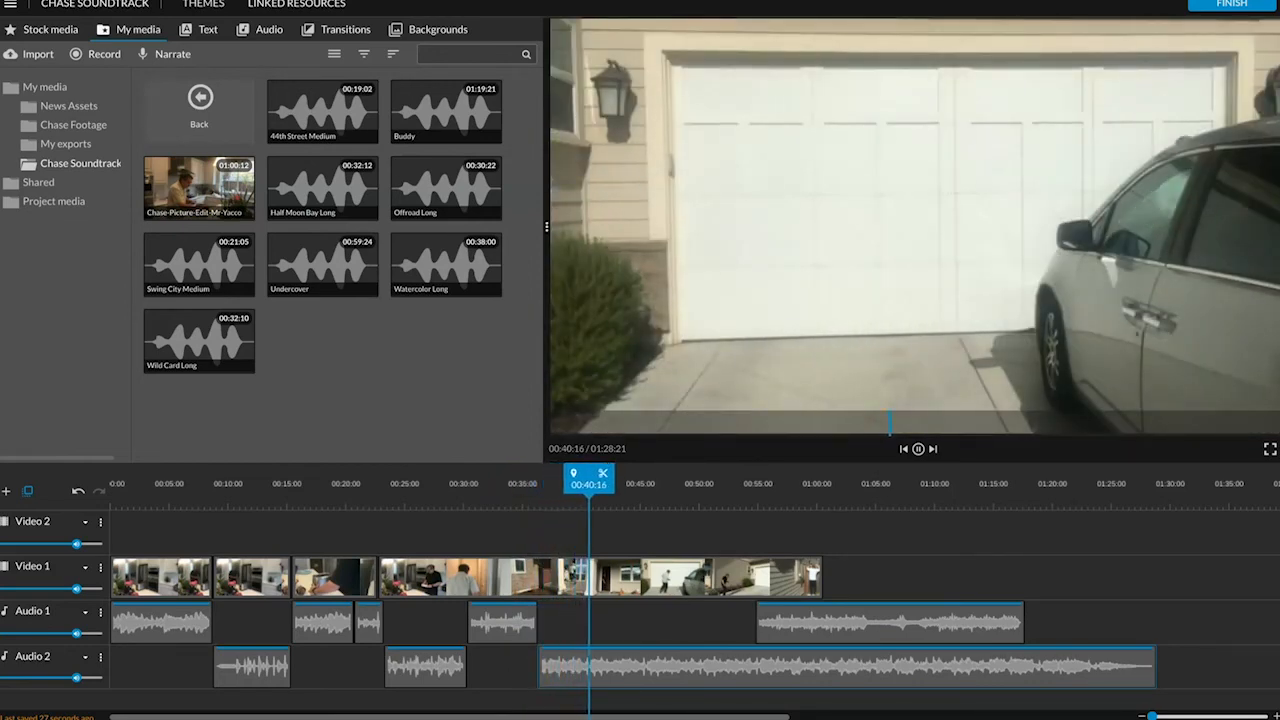
key(space)
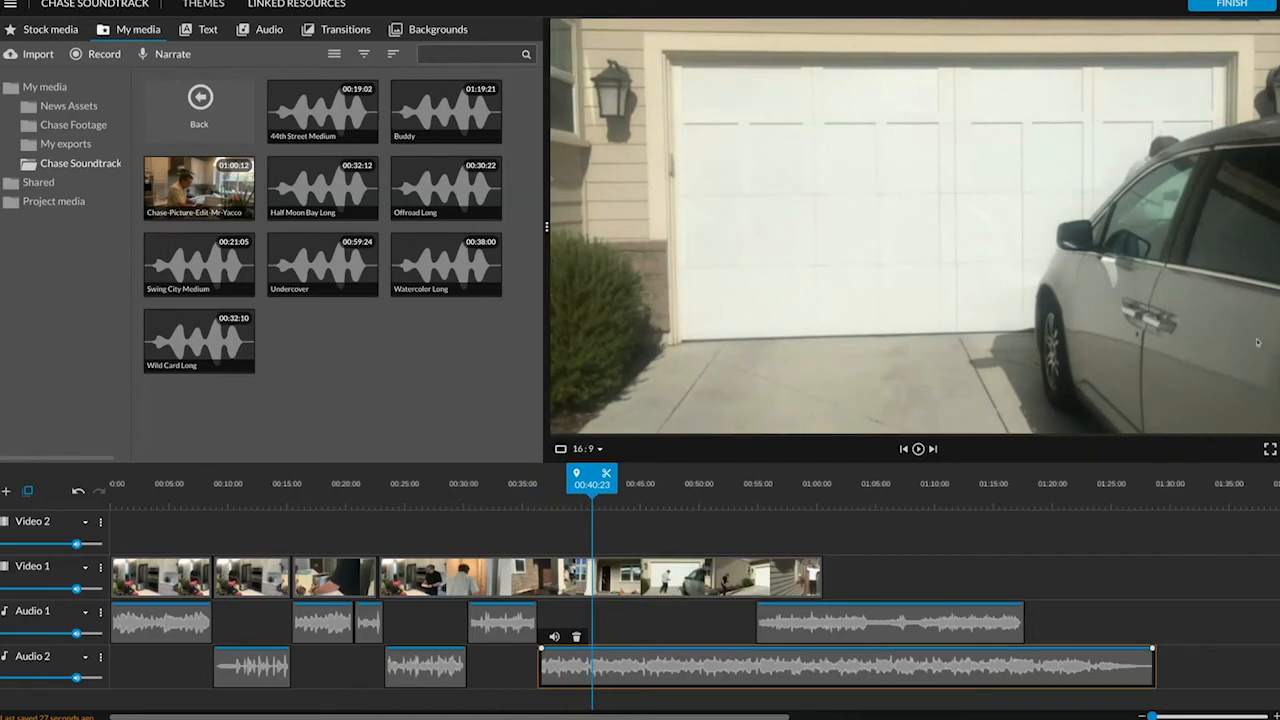
Position the playhead frame by frame at 00:41:14, where the garage shot changes to the street with parked cars.
mouse_move(592, 478)
mouse_down()
mouse_move(528, 478)
mouse_move(646, 478)
mouse_move(595, 474)
mouse_up()
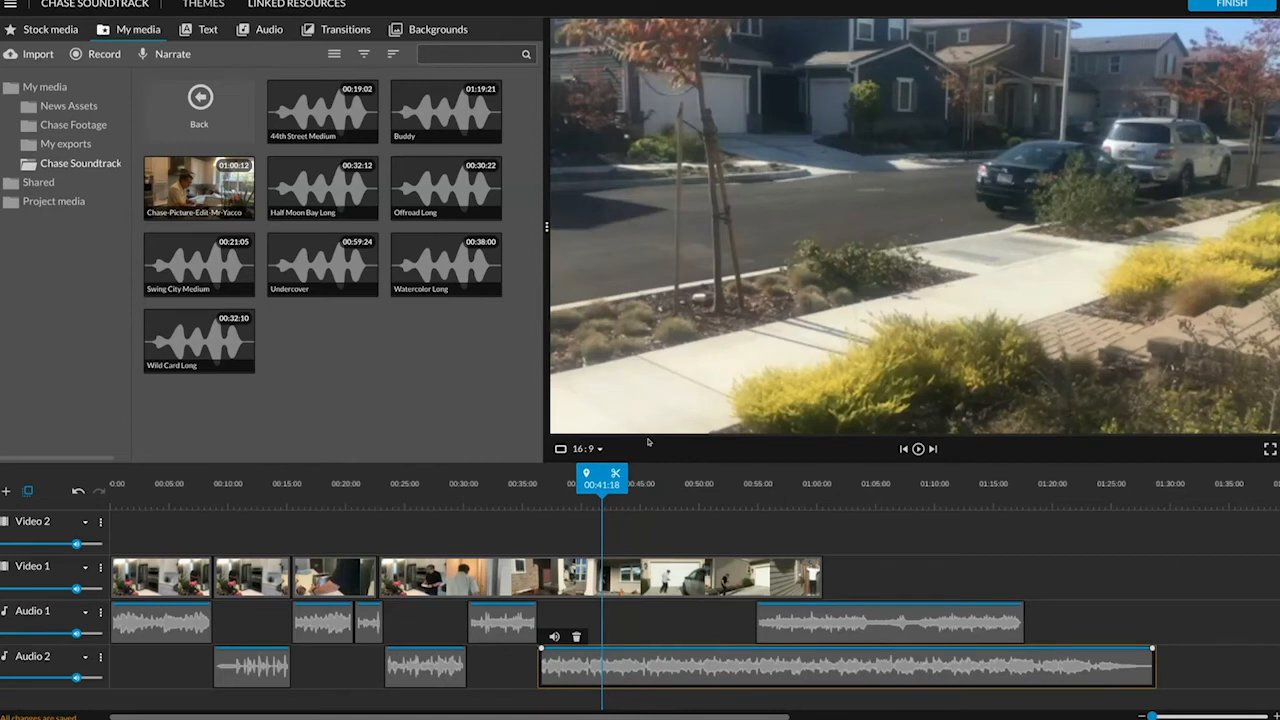
key(Left)
key(Left)
key(Left)
key(Left)
key(Left)
key(Left)
key(Left)
key(Left)
key(Left)
key(Left)
key(Left)
key(Left)
key(Left)
key(Left)
key(Right)
key(Right)
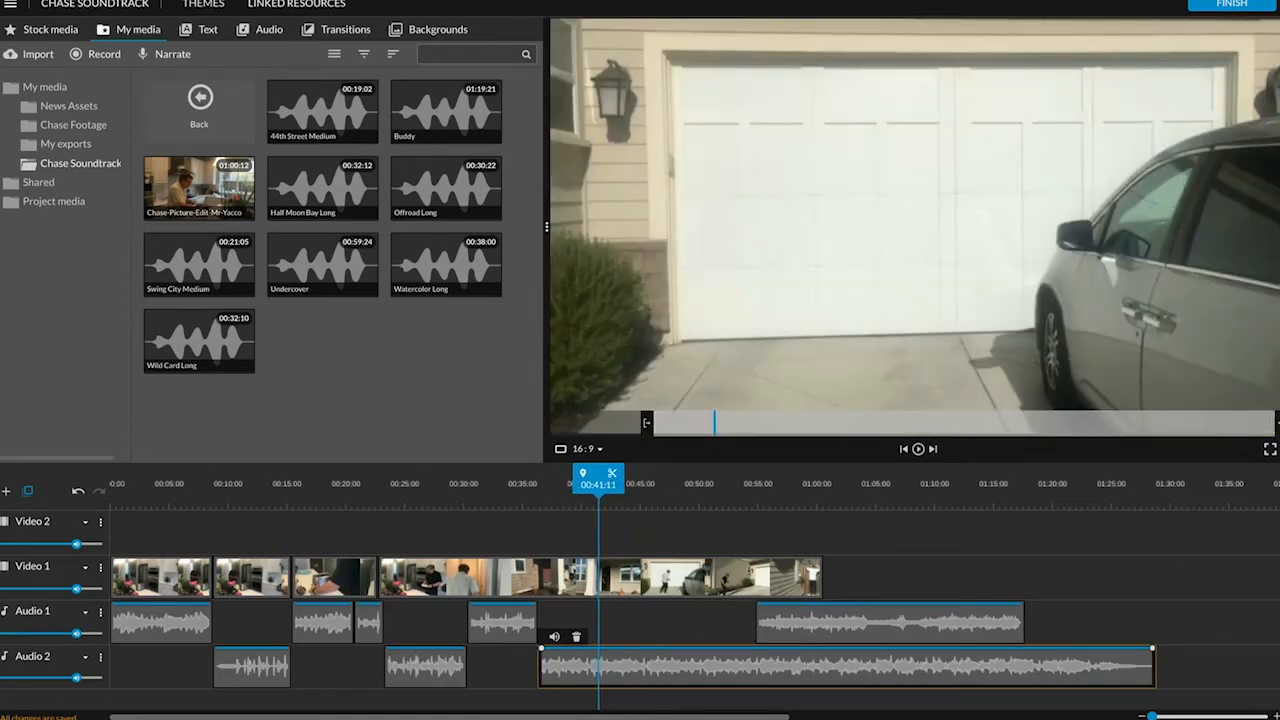
key(Right)
key(Right)
key(Right)
key(Right)
key(Right)
key(Right)
key(Right)
key(Left)
key(Left)
key(Left)
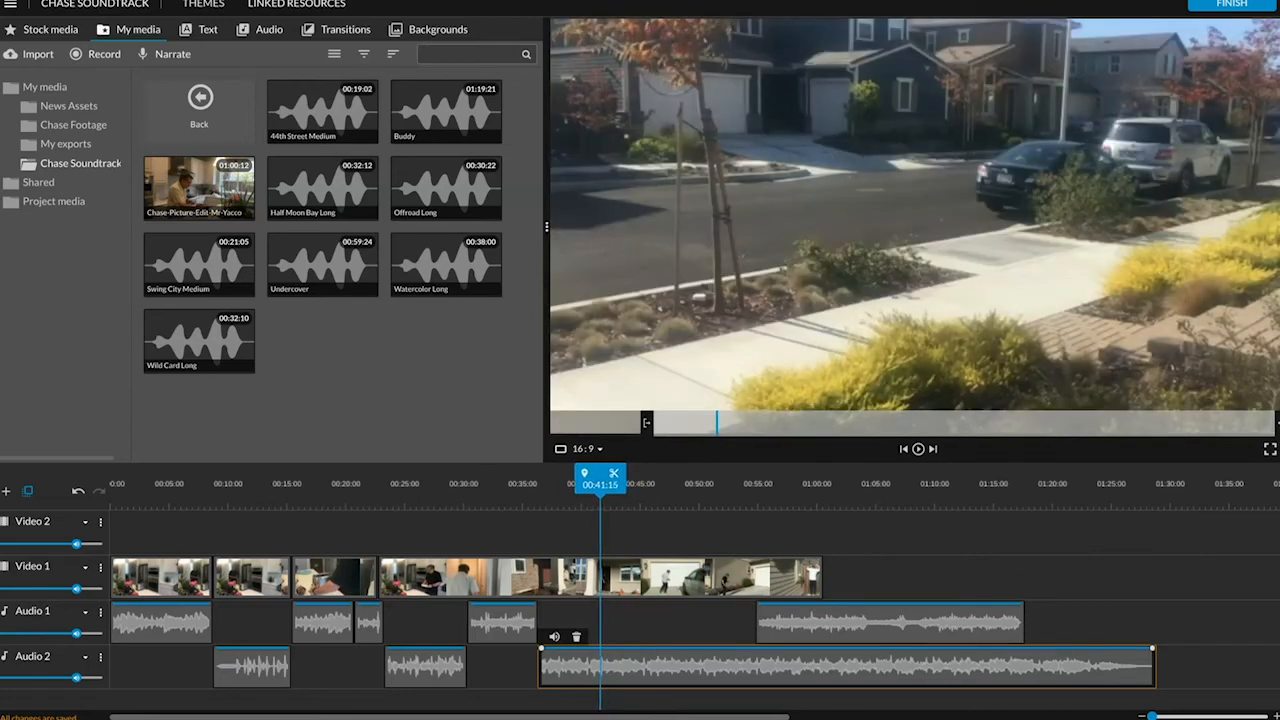
key(Left)
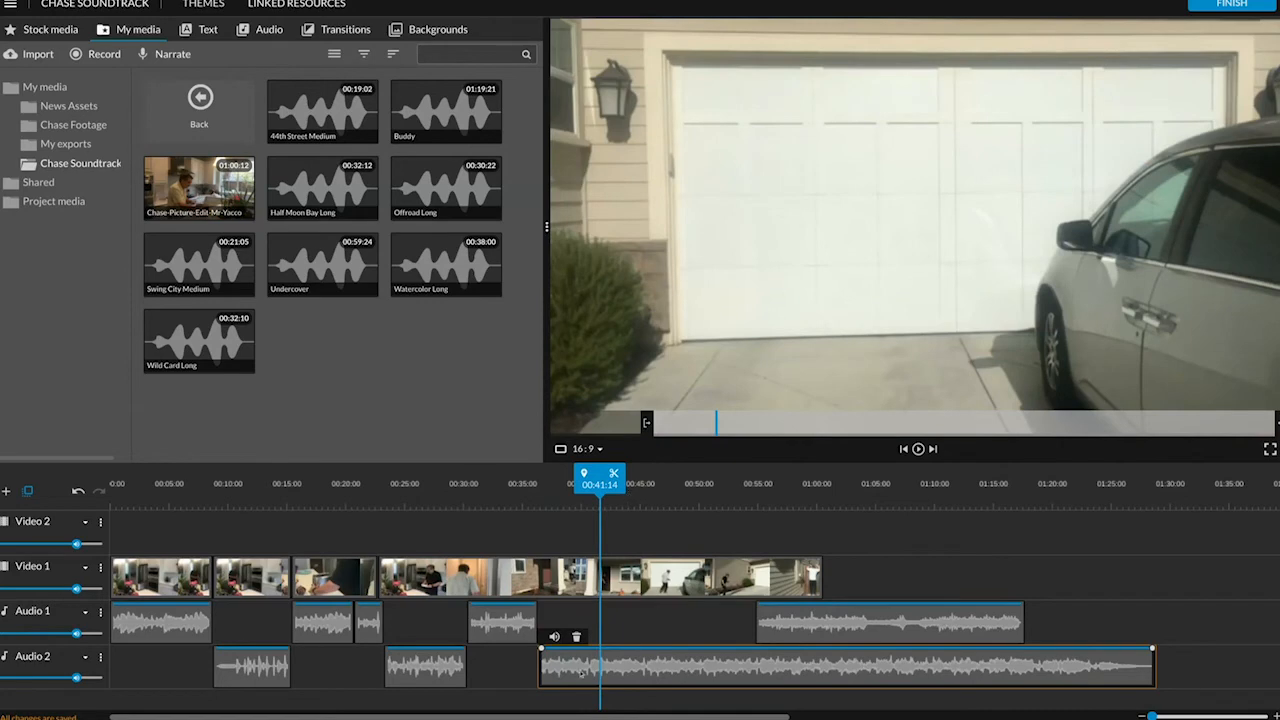
Split Undercover at 00:41:14, swap in the Offroad Long remainder there with Undercover's remainder at about 00:57, and play back the change.
key(s)
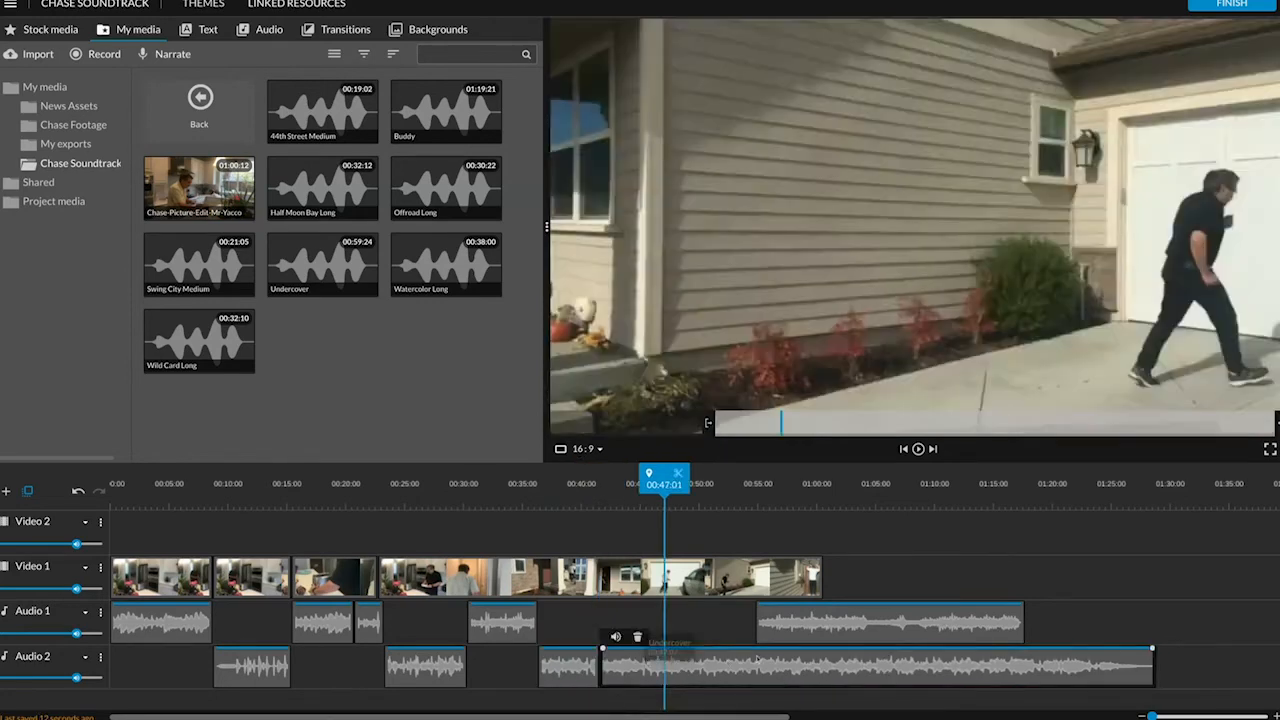
drag(663, 657, 690, 620)
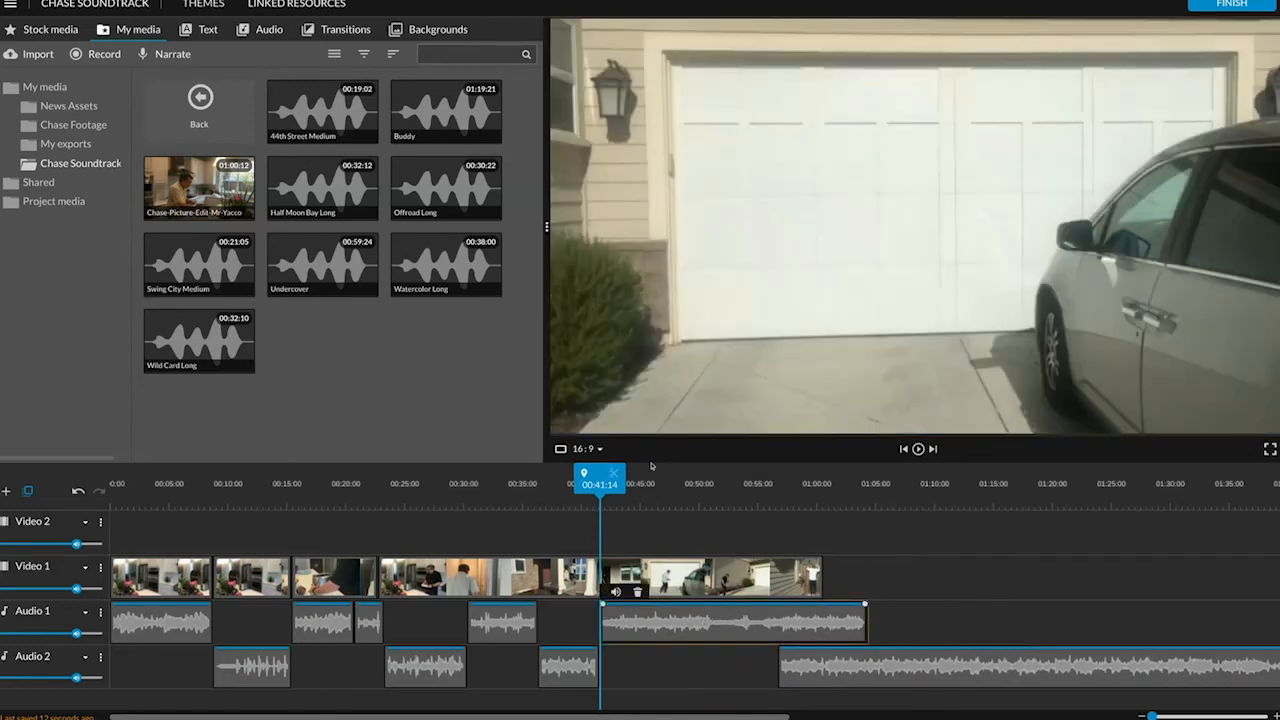
drag(609, 484, 594, 485)
click(917, 449)
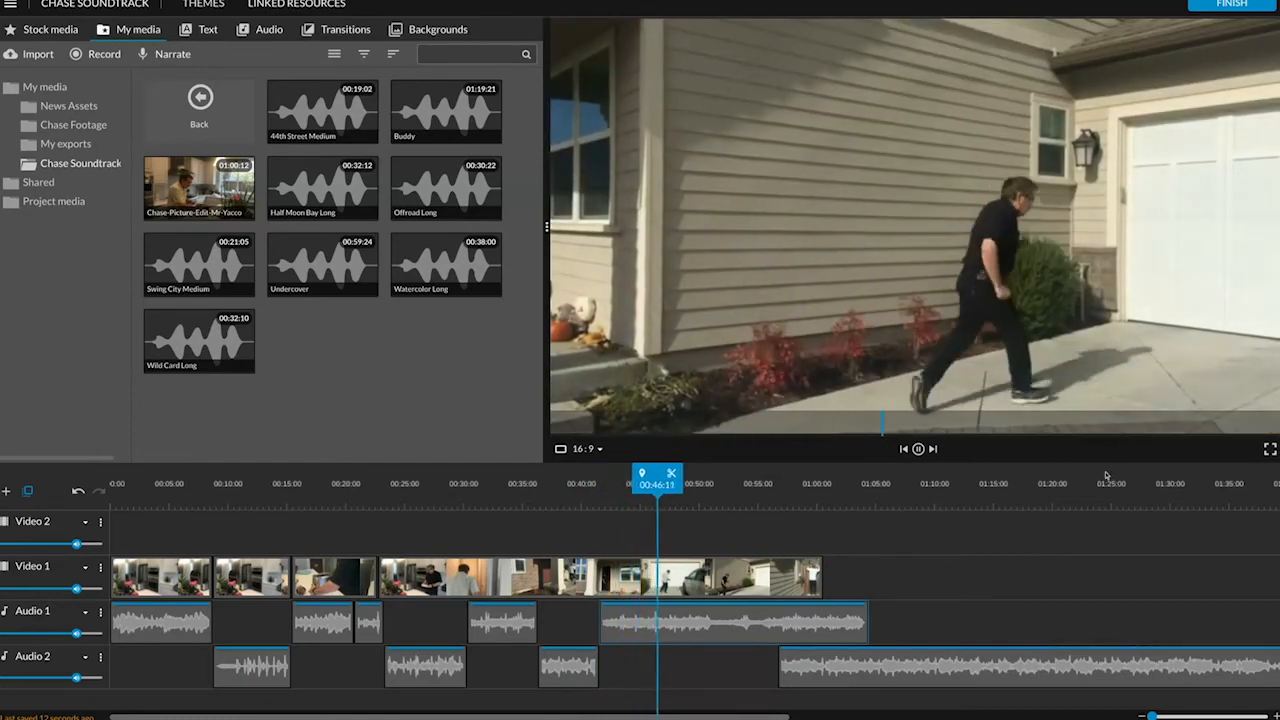
key(space)
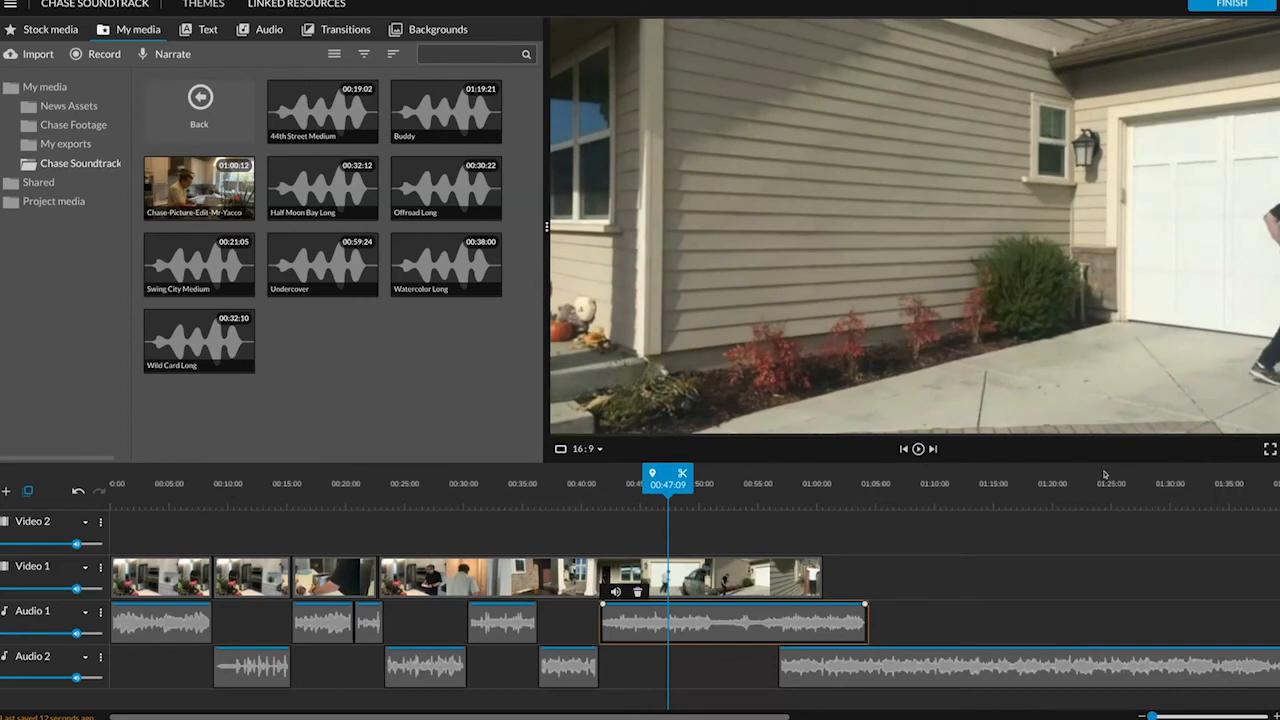
Split Offroad Long at 00:47:14, the cut to the fence, and swap in the Undercover remainder there, with Offroad Long's remainder at 01:03:15.
key(Right)
key(Right)
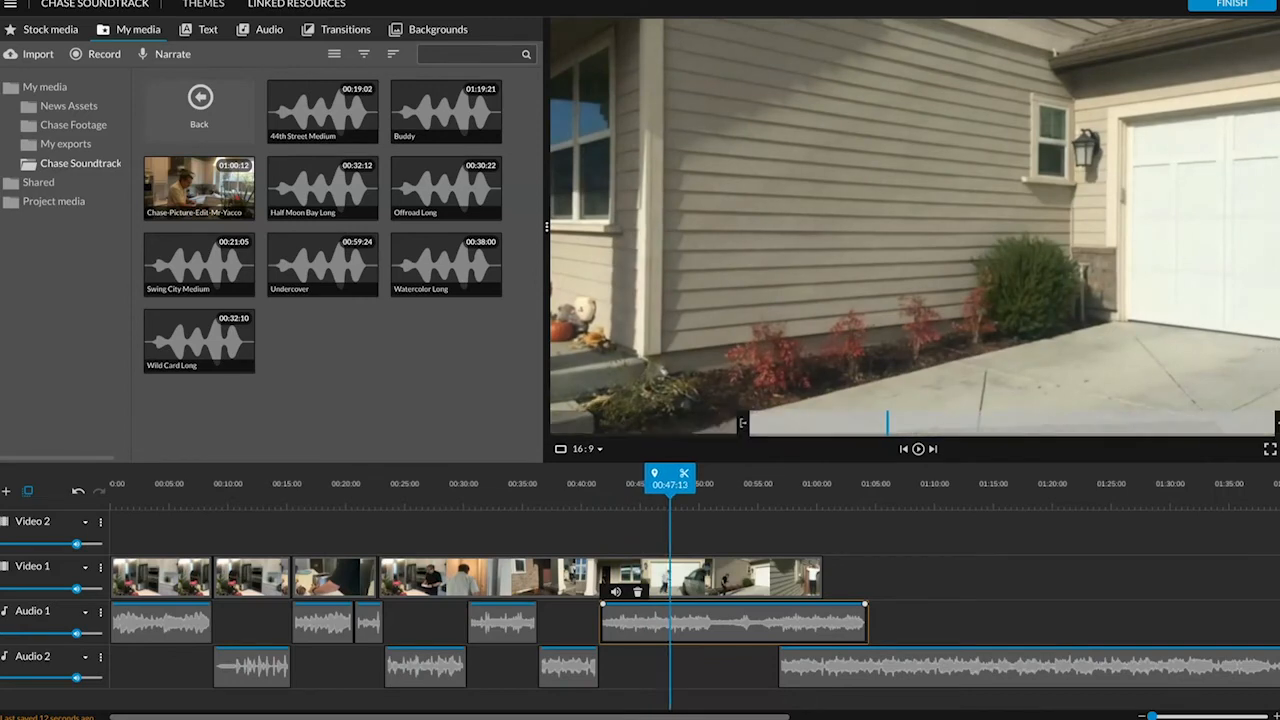
key(Right)
key(Right)
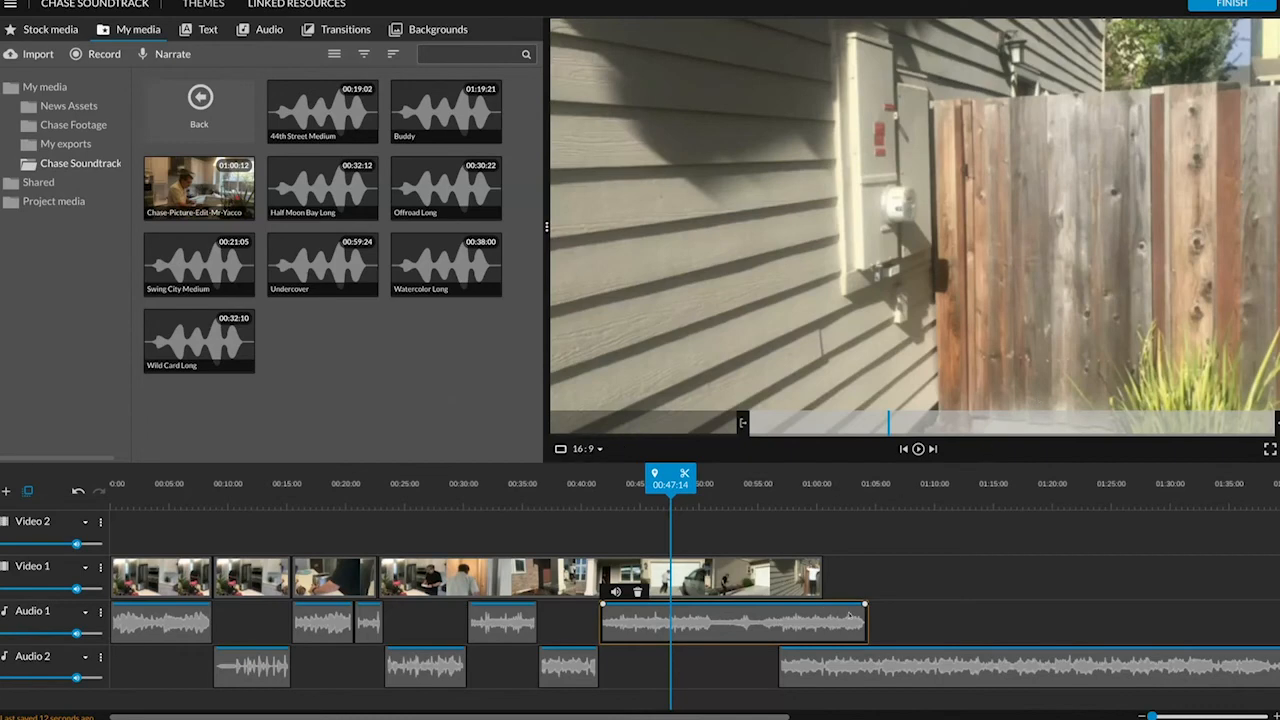
key(s)
click(719, 627)
drag(903, 627, 897, 639)
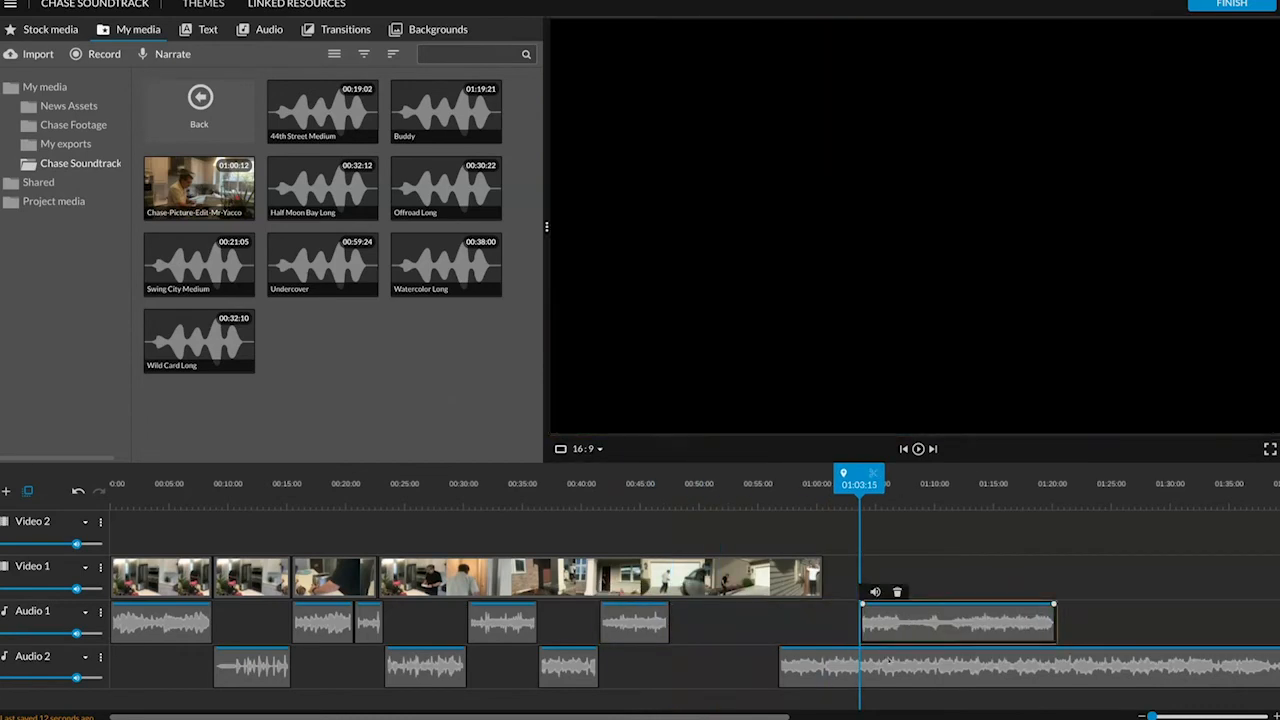
click(781, 675)
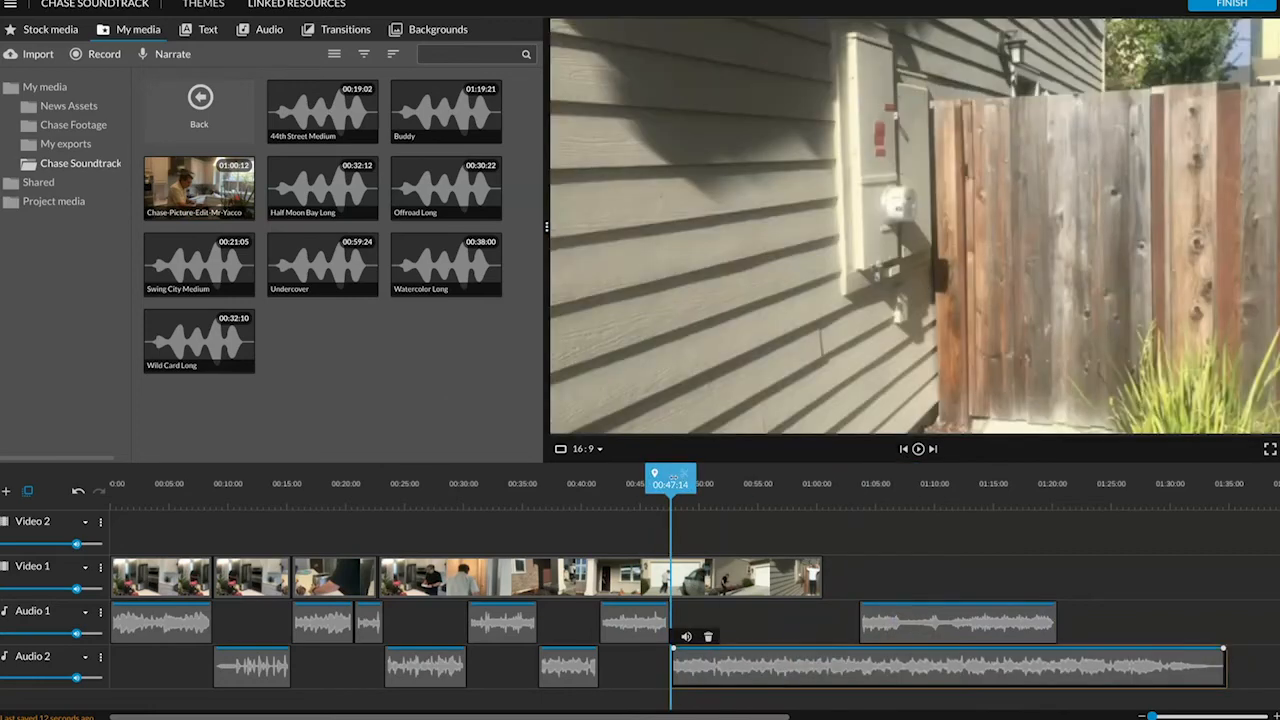
Play the change to Undercover through to 00:49:16, split Undercover there and delete its remainder.
drag(670, 480, 661, 482)
key(space)
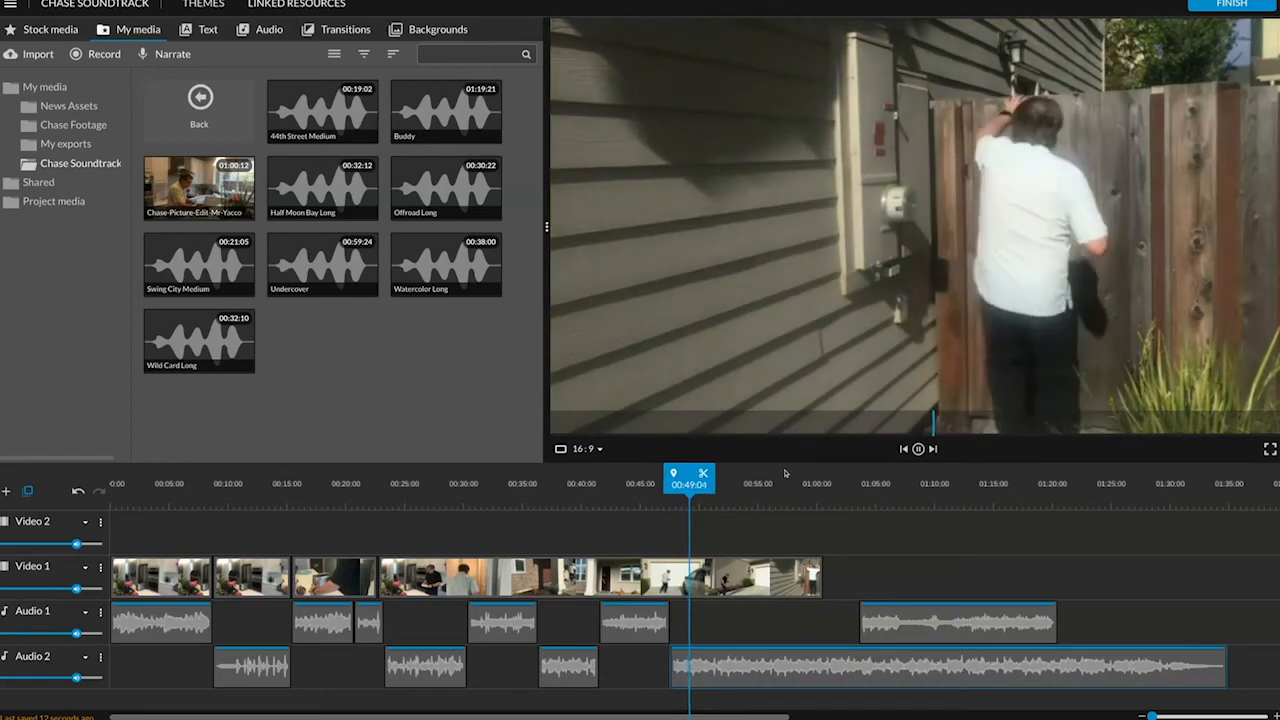
key(space)
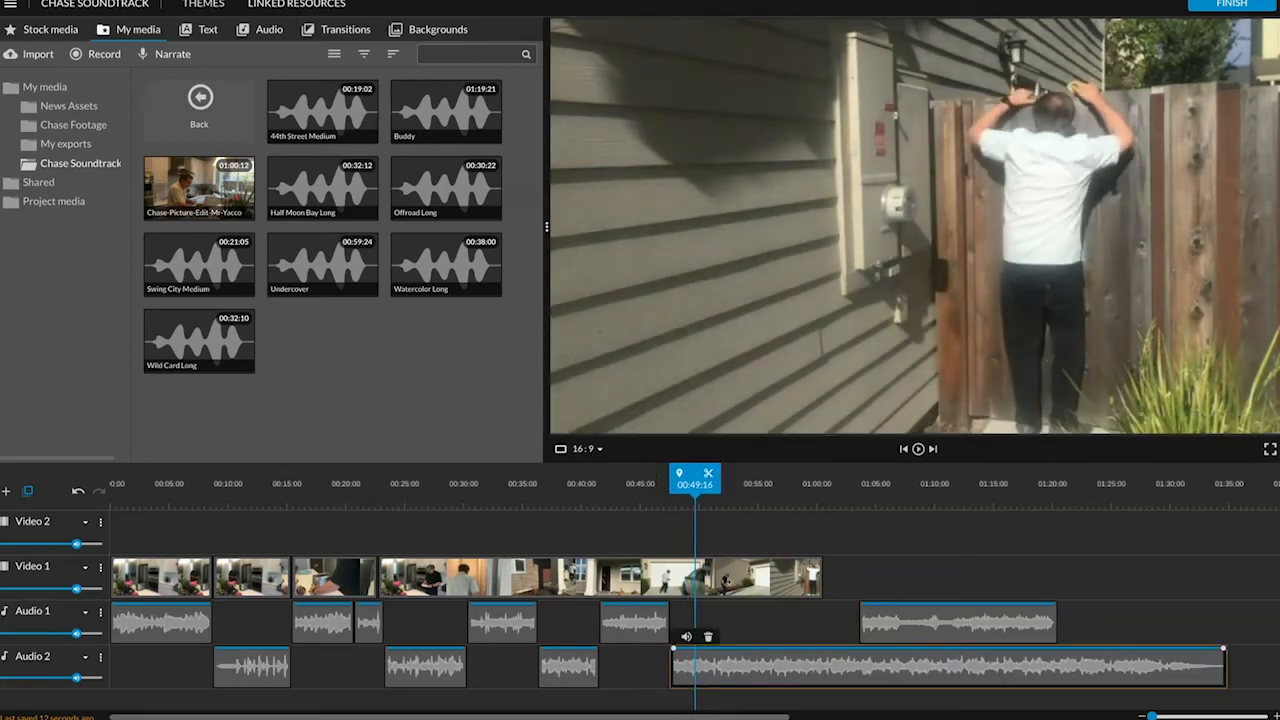
key(s)
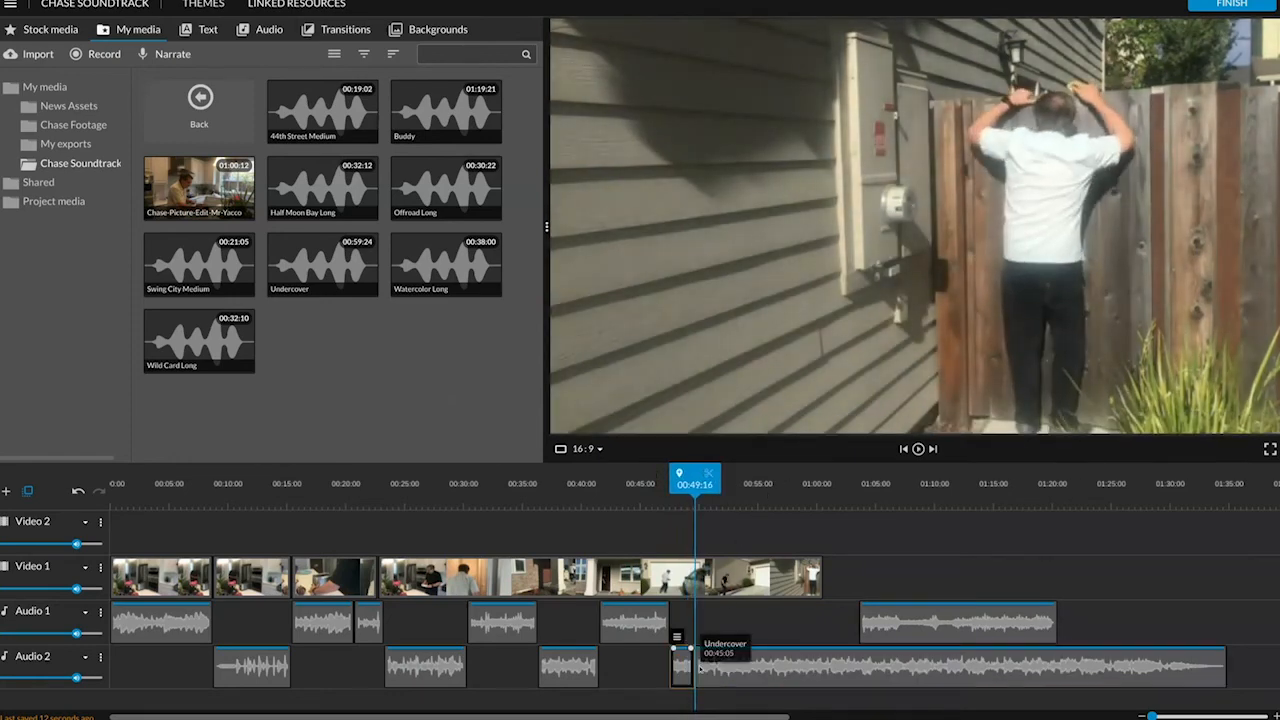
click(718, 664)
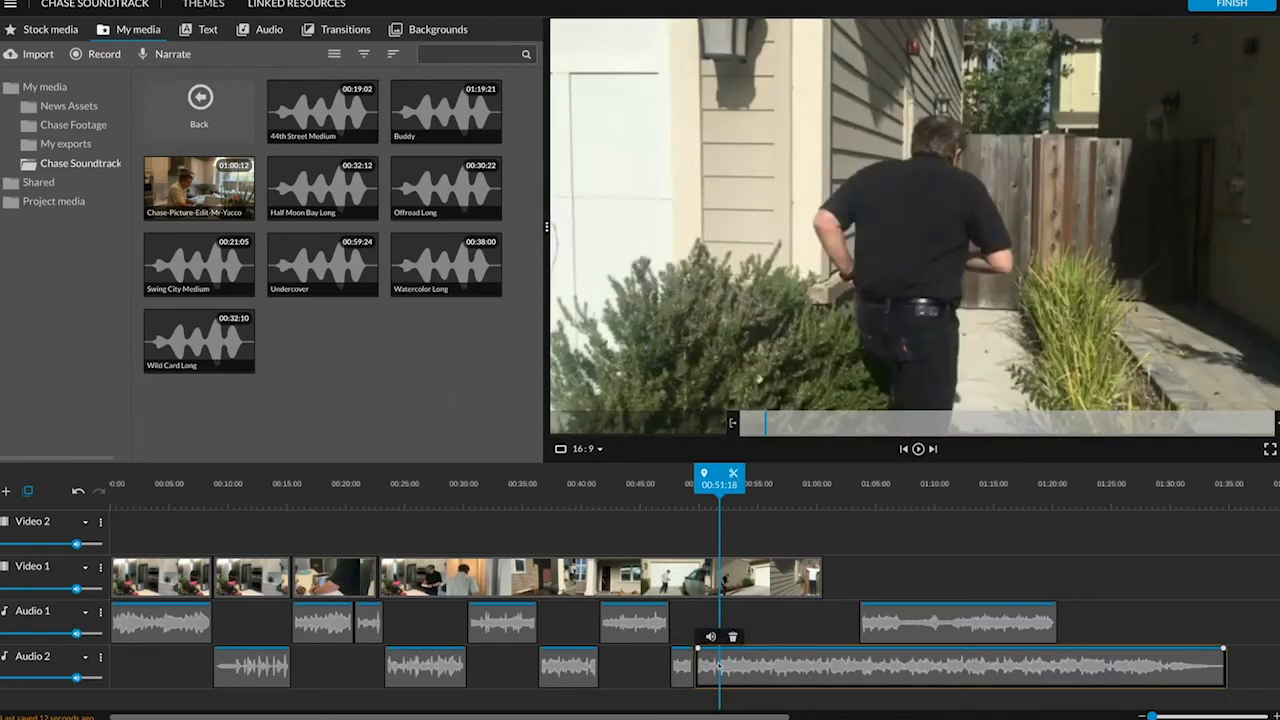
drag(784, 662, 903, 653)
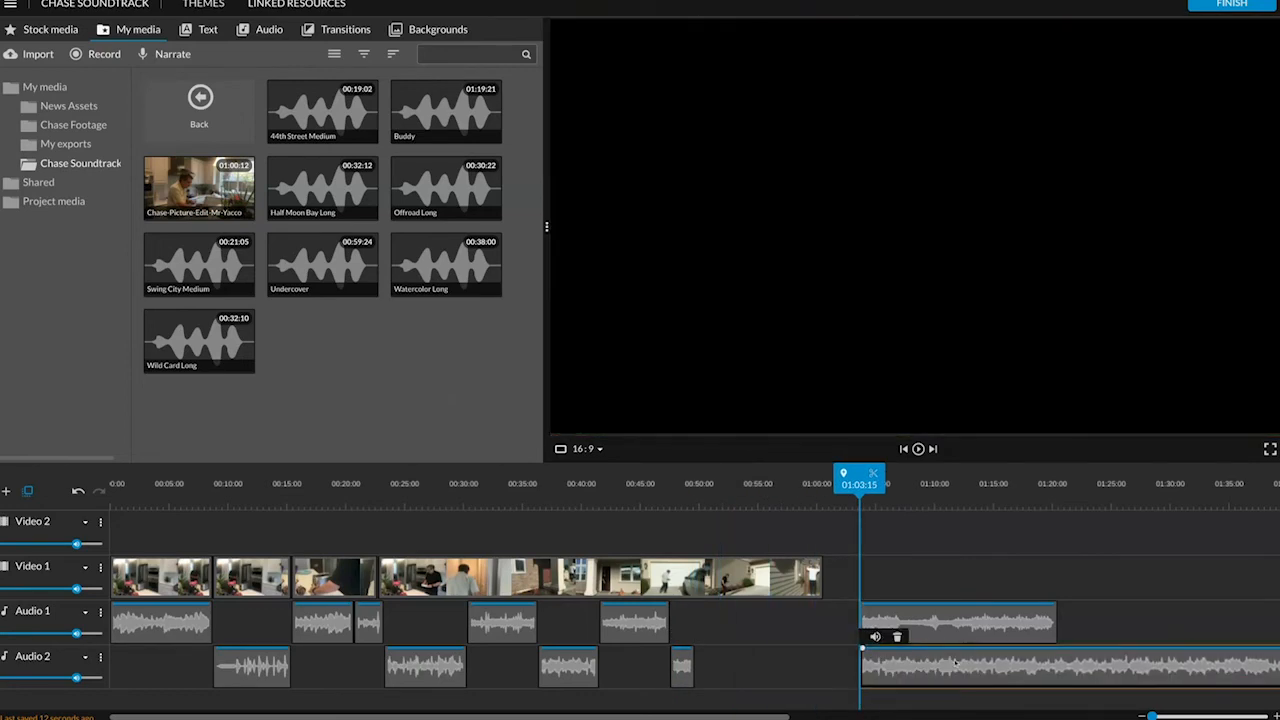
click(896, 636)
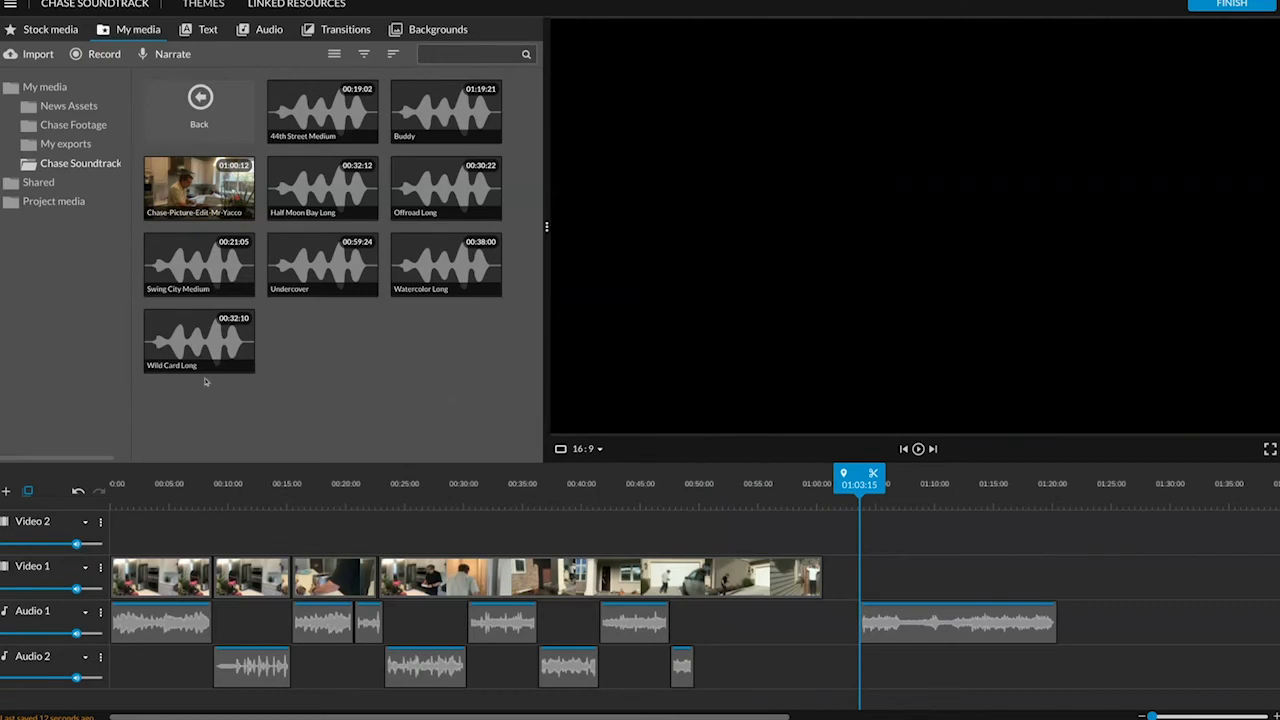
Preview Wild Card Long, place it on Audio 2 at 00:49:16, and play back the change of music.
click(207, 344)
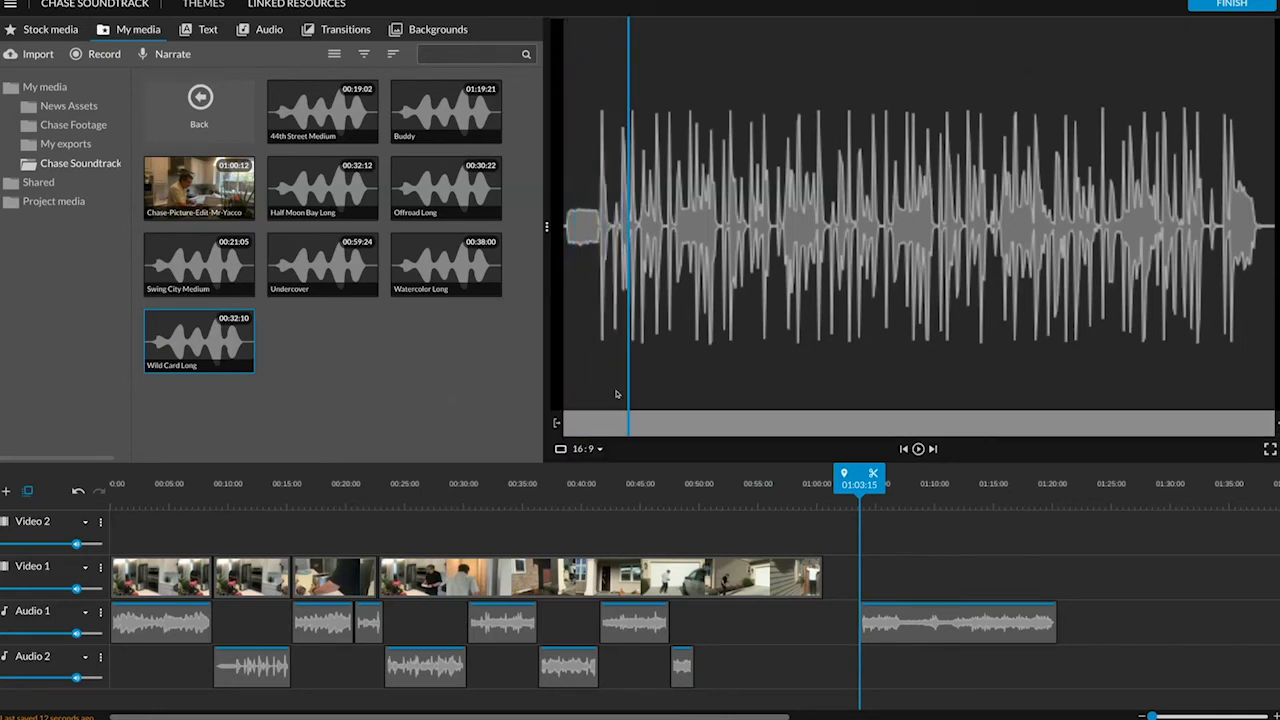
drag(226, 335, 714, 675)
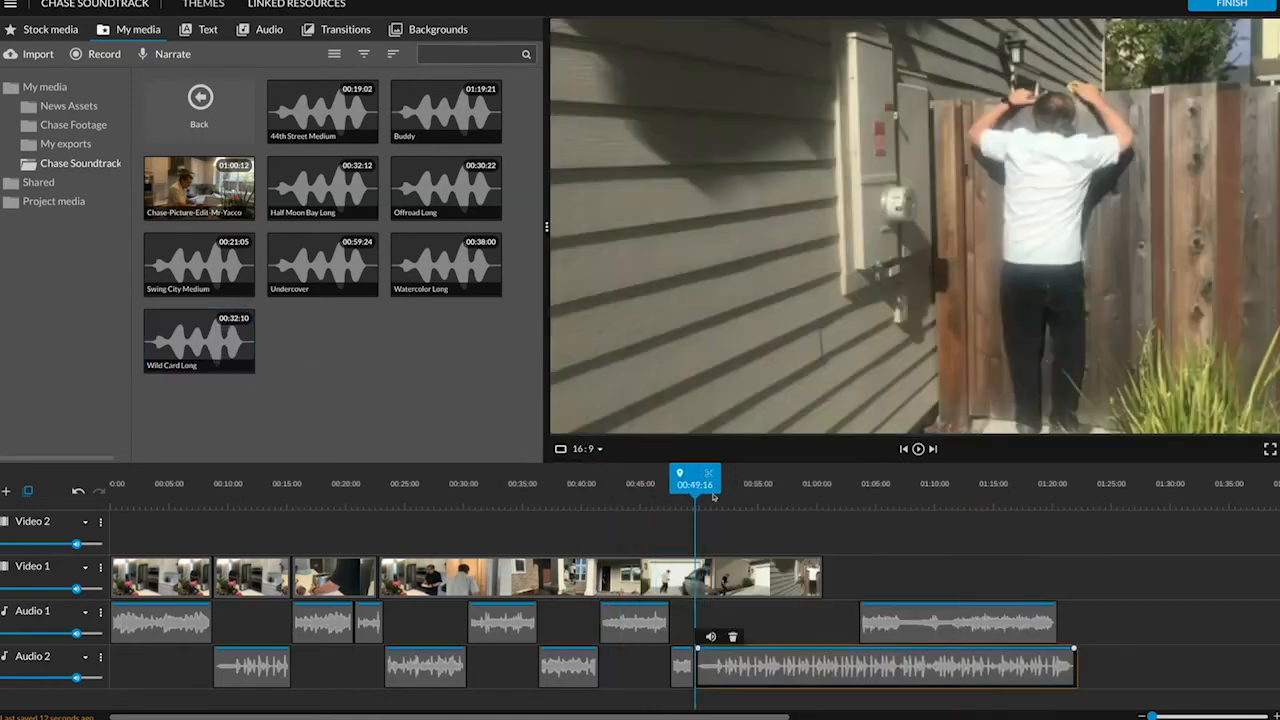
drag(694, 484, 661, 484)
key(space)
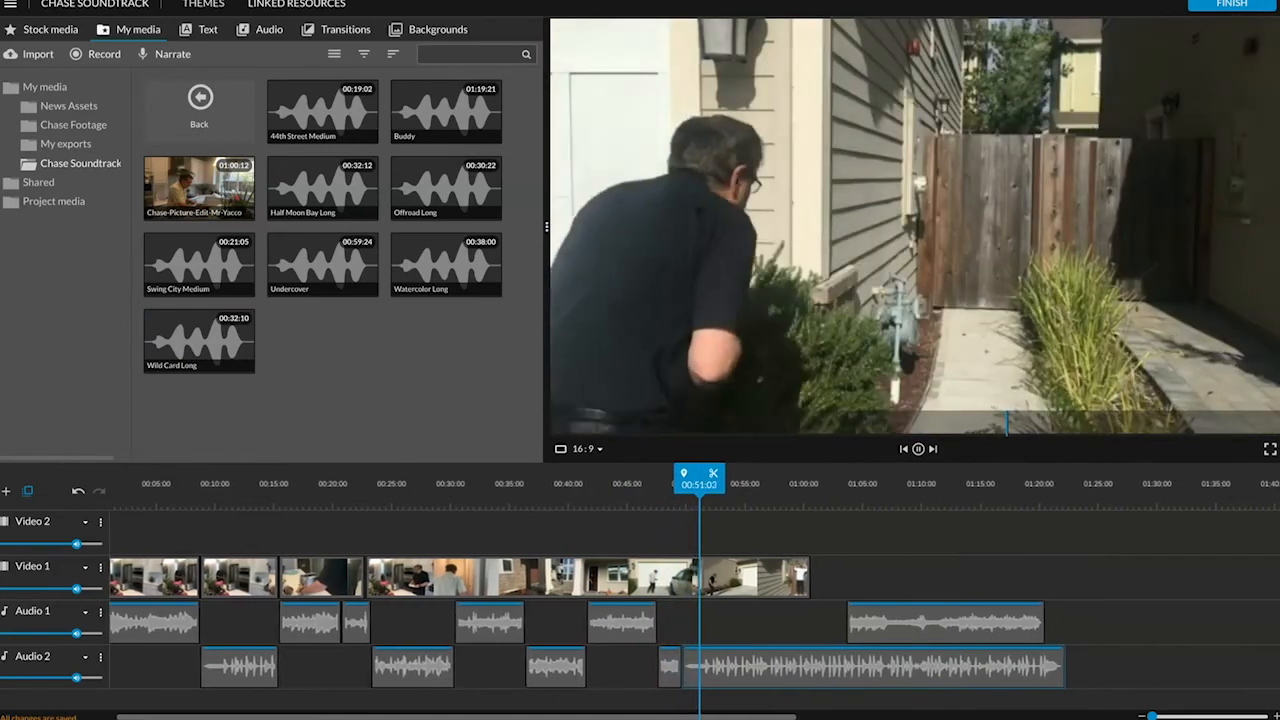
key(space)
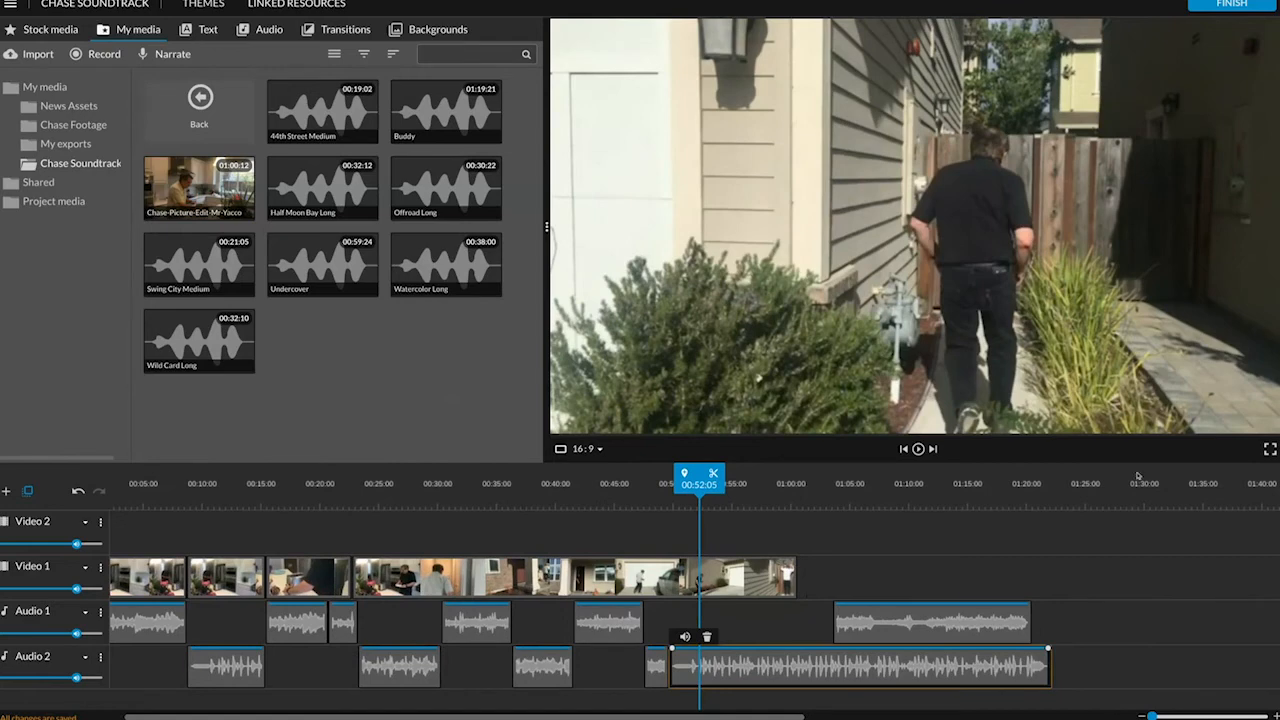
Split Wild Card Long at 00:50:13, move its remainder to about 01:02, and place the Offroad Long remainder on Audio 1 at 00:50:13.
drag(699, 485, 679, 485)
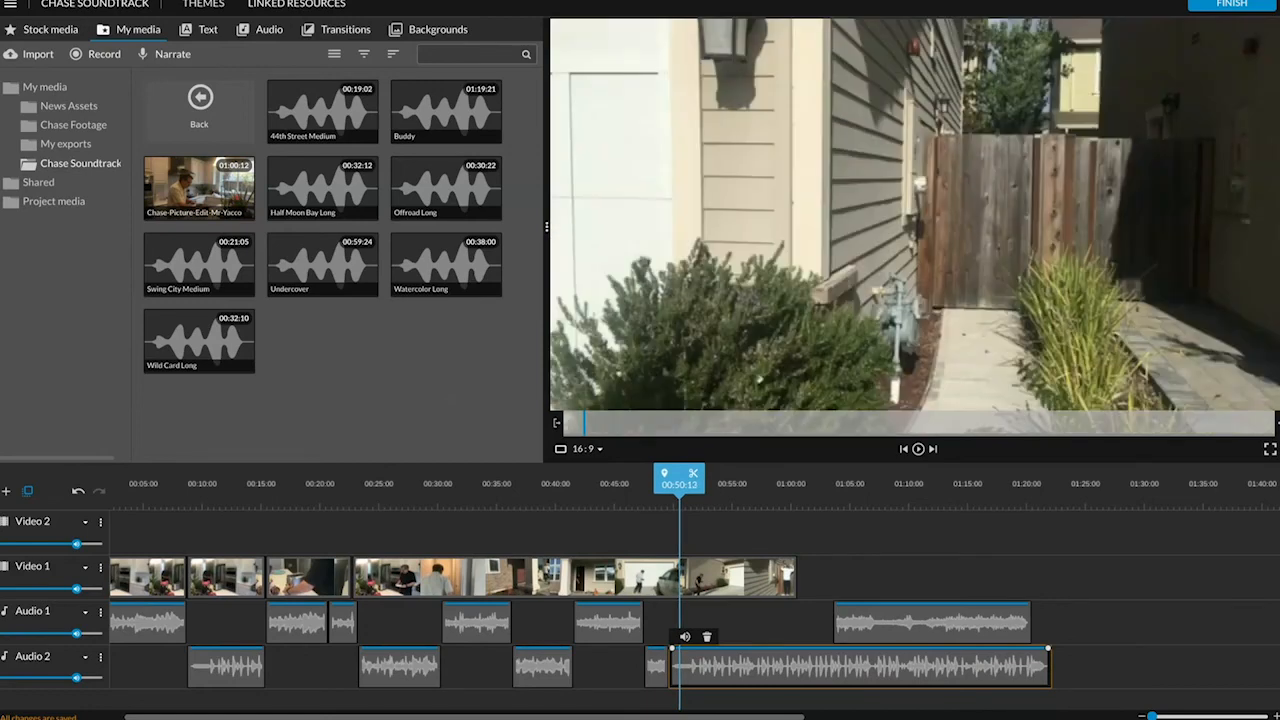
key(s)
drag(783, 670, 932, 663)
drag(900, 622, 737, 645)
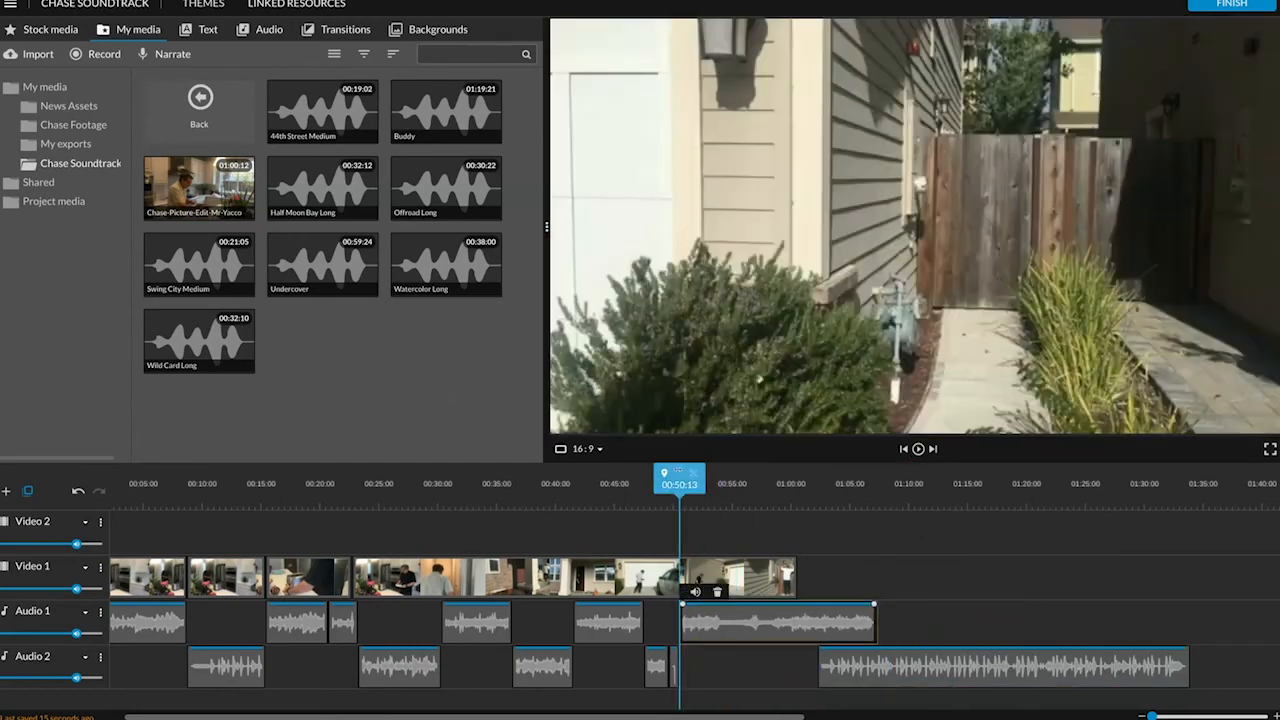
Play back the change to Offroad Long and position the playhead frame by frame at 00:52:18, the cut back to the man at the fence.
key(space)
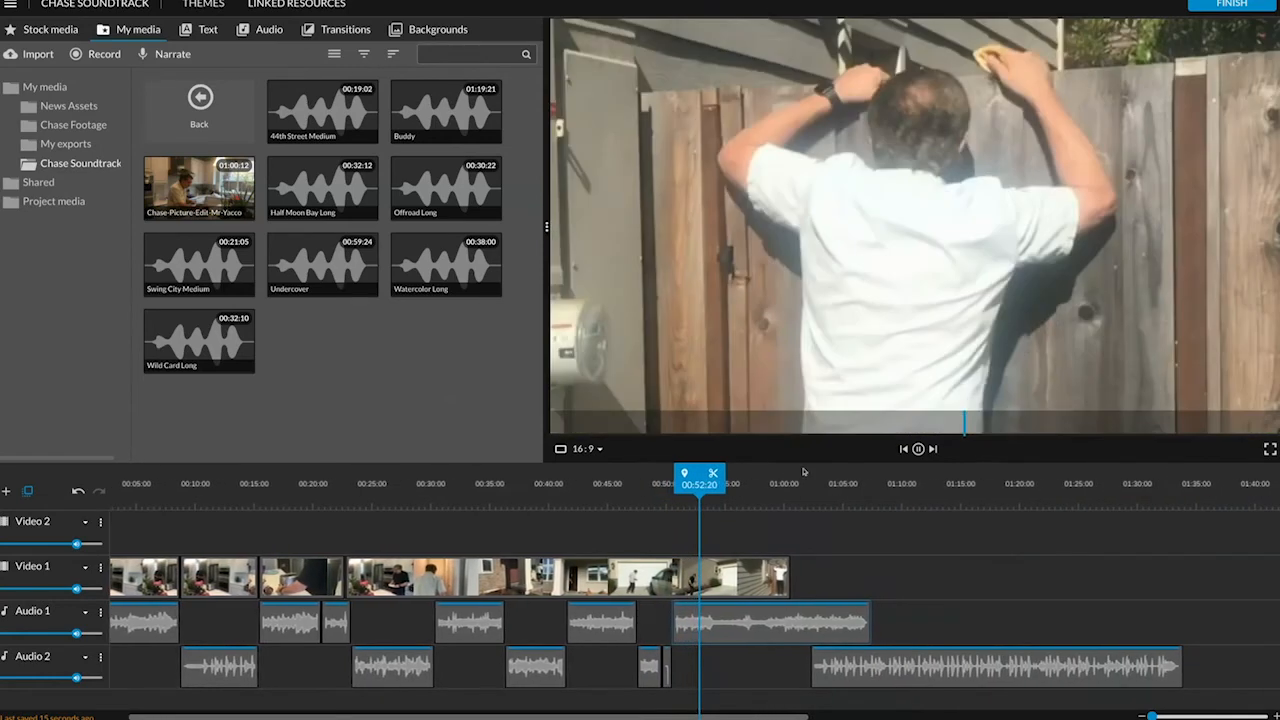
key(space)
key(Left)
key(Left)
key(Left)
key(Left)
key(Left)
key(Left)
key(Left)
key(Left)
key(Left)
key(Left)
key(Left)
key(Left)
key(Left)
key(Left)
key(Left)
key(Left)
key(Left)
key(Left)
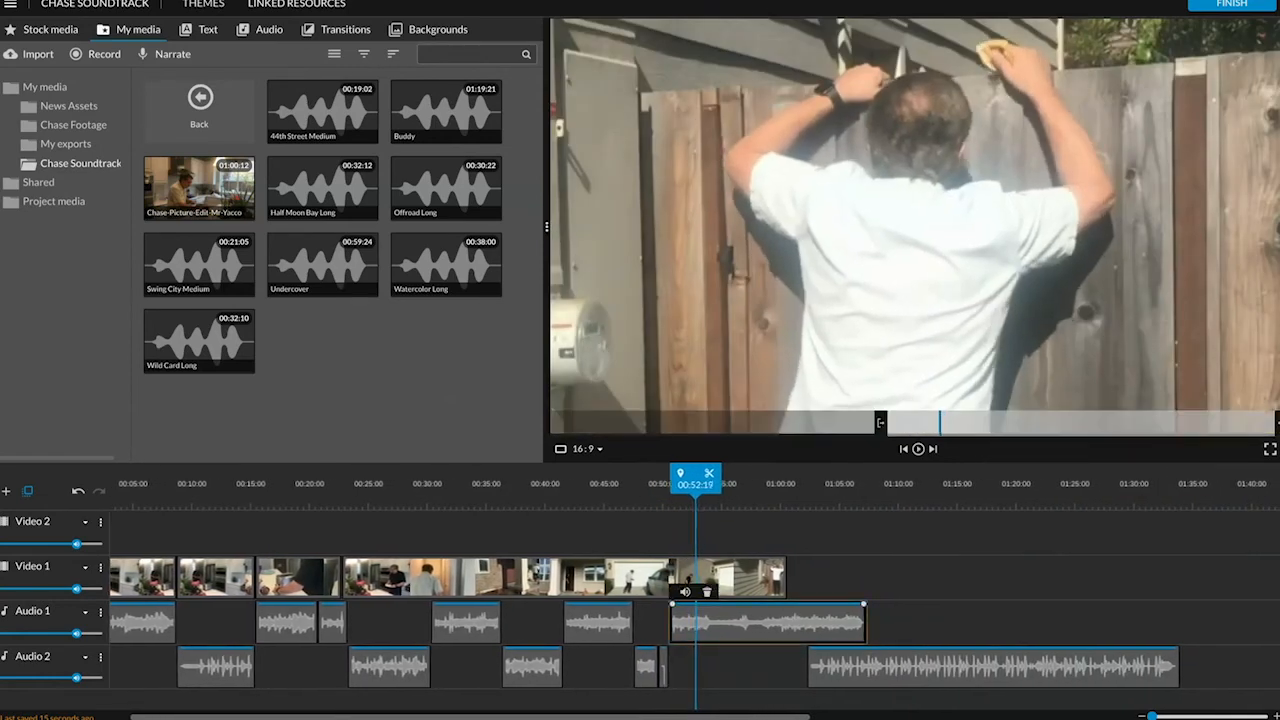
key(Right)
key(Right)
key(Right)
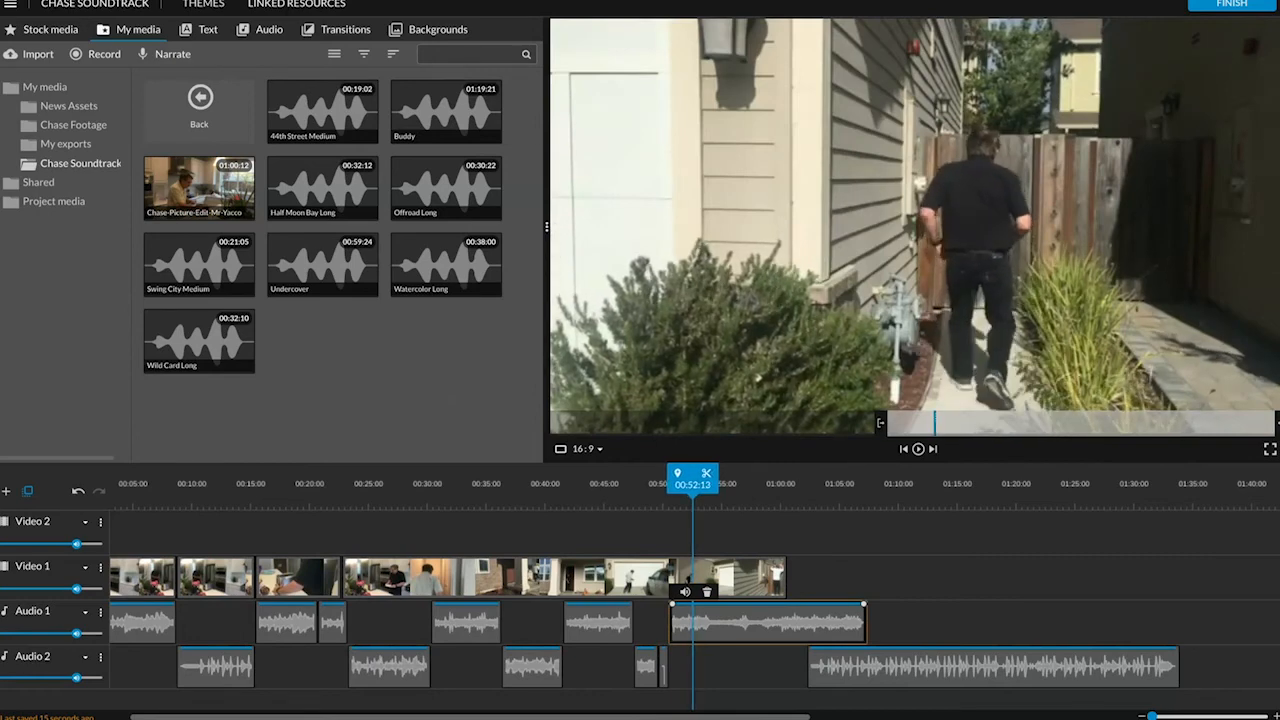
key(Right)
key(Right)
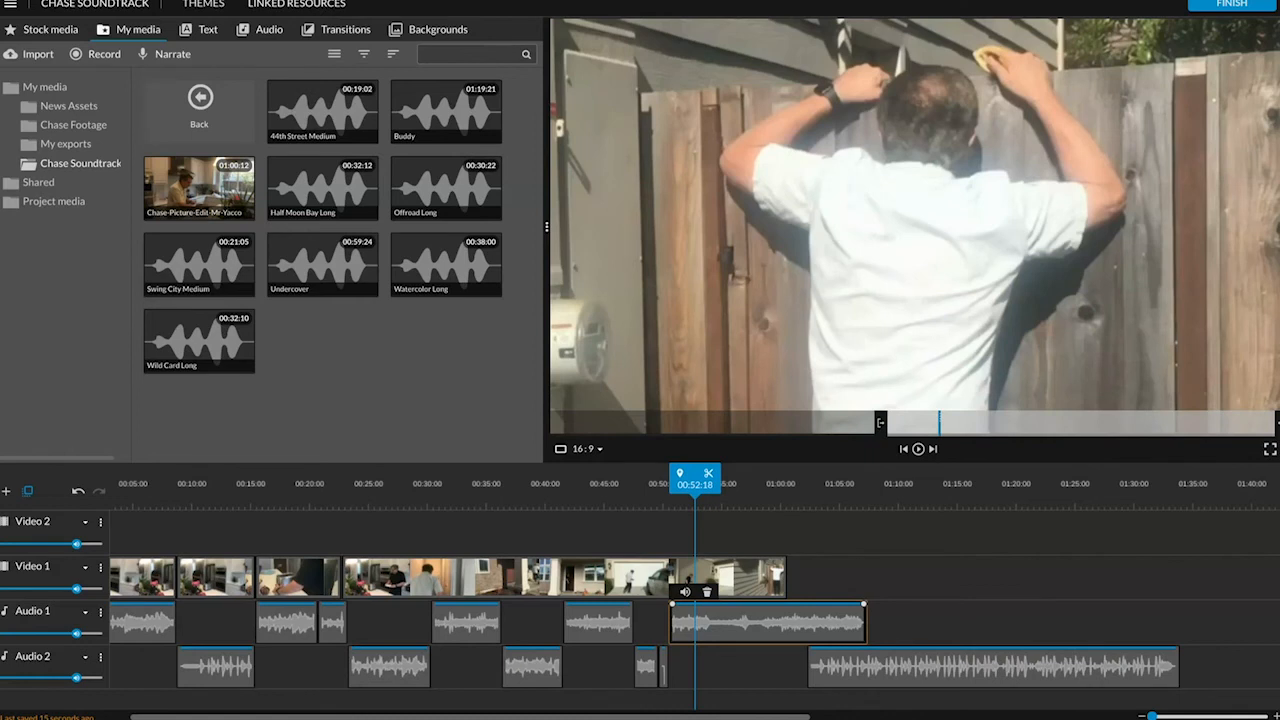
Swap Offroad Long for the Wild Card Long remainder at 00:52:18, with Offroad Long's remainder at about 01:09, and play through the video's end.
drag(840, 622, 1034, 622)
drag(912, 668, 799, 668)
drag(697, 469, 685, 469)
click(918, 449)
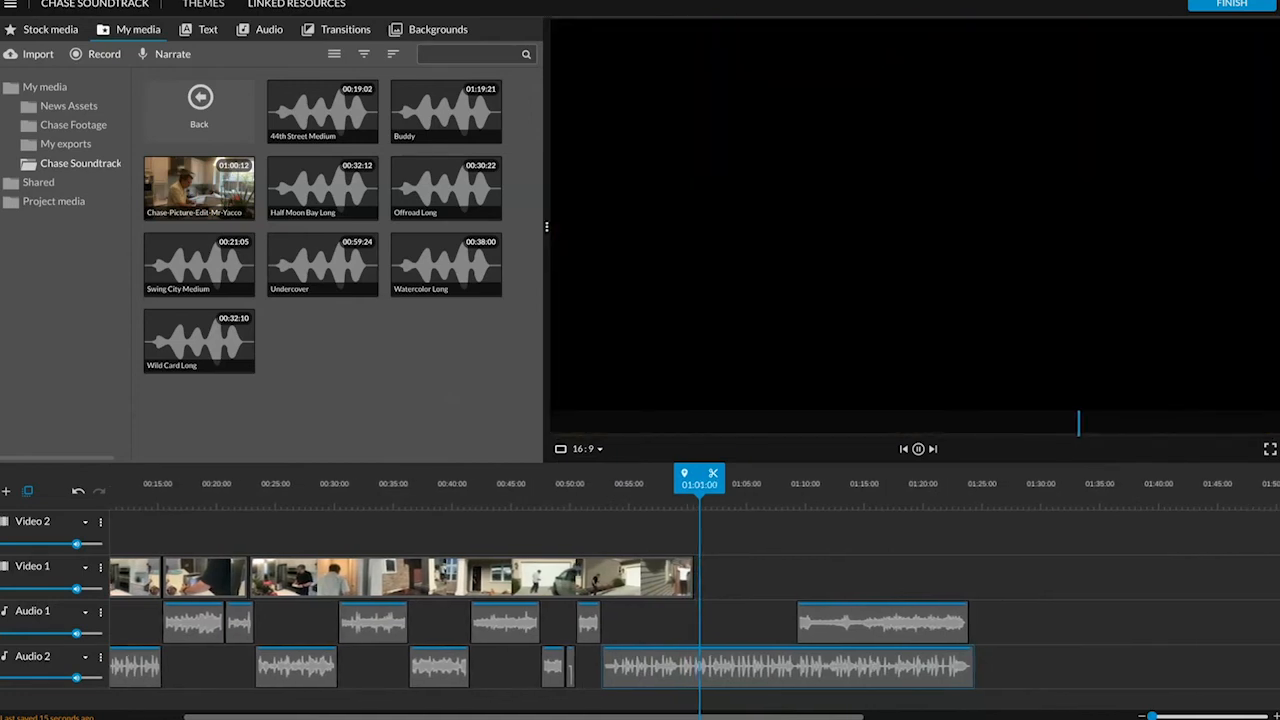
key(space)
Examine the closing shots and compare where the video ends with the end of Wild Card Long on Audio 2.
mouse_move(718, 496)
mouse_down()
mouse_move(683, 496)
mouse_move(699, 497)
mouse_up()
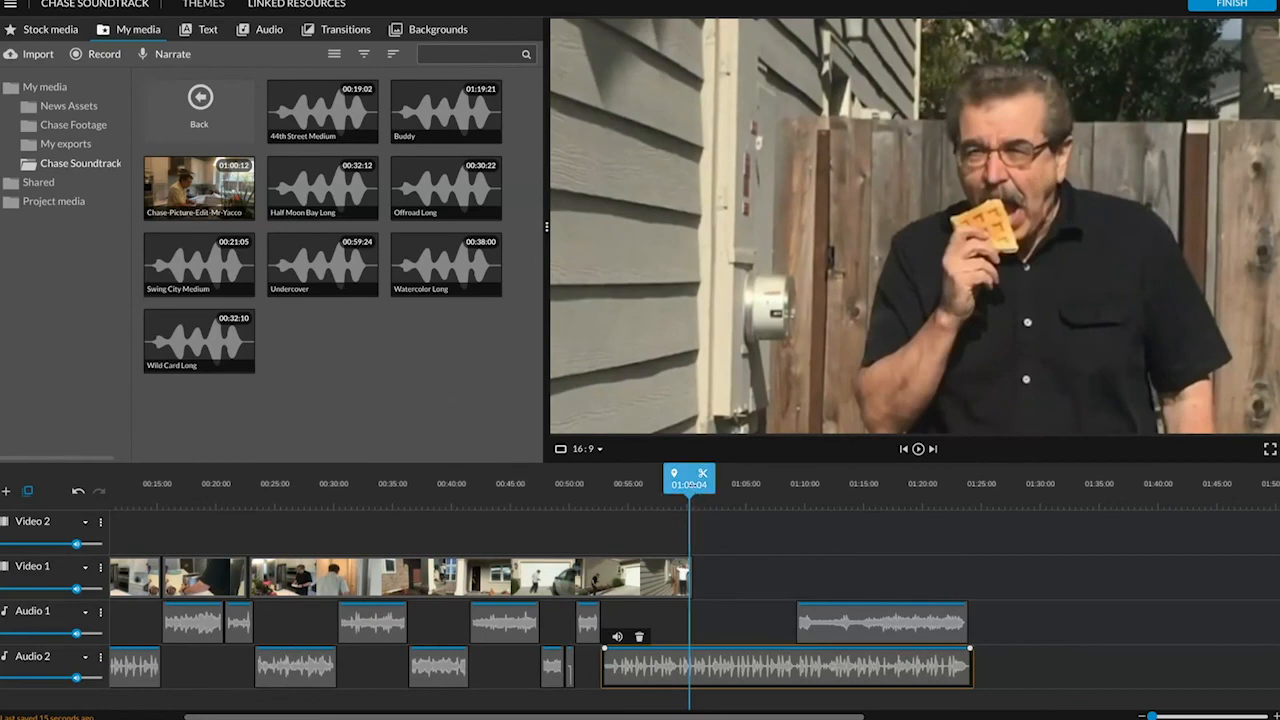
drag(699, 497, 601, 497)
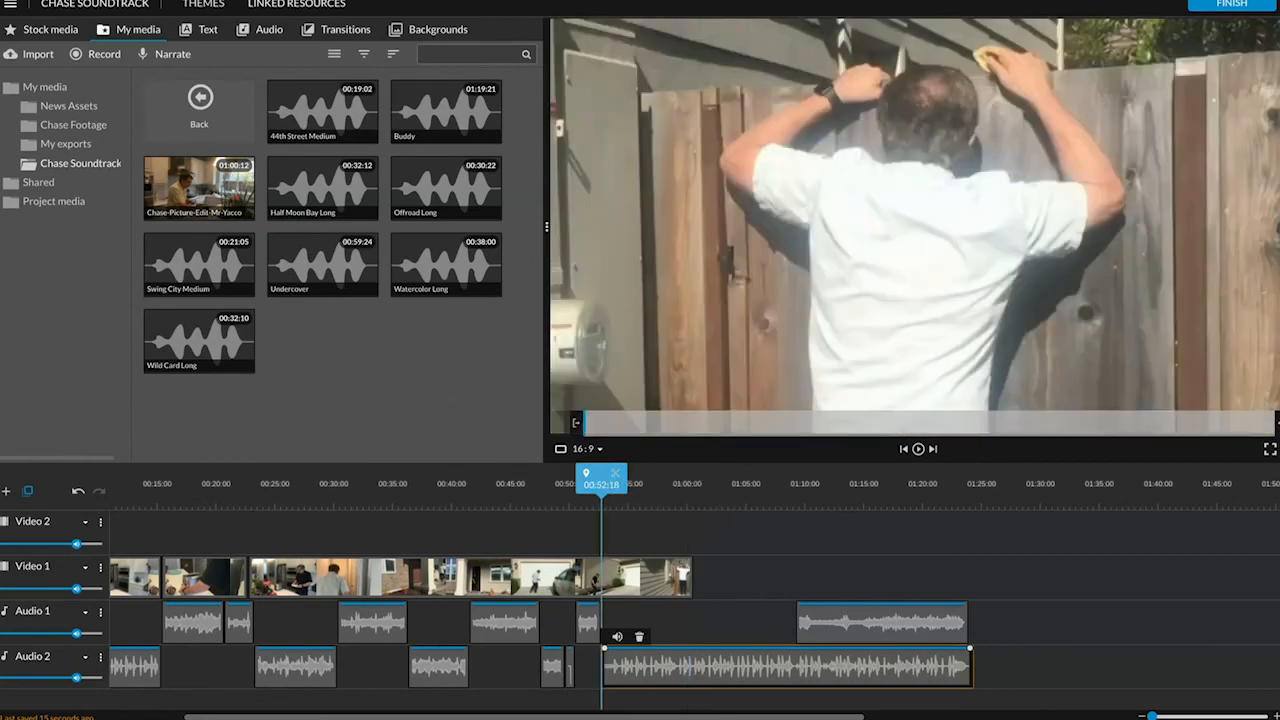
click(632, 570)
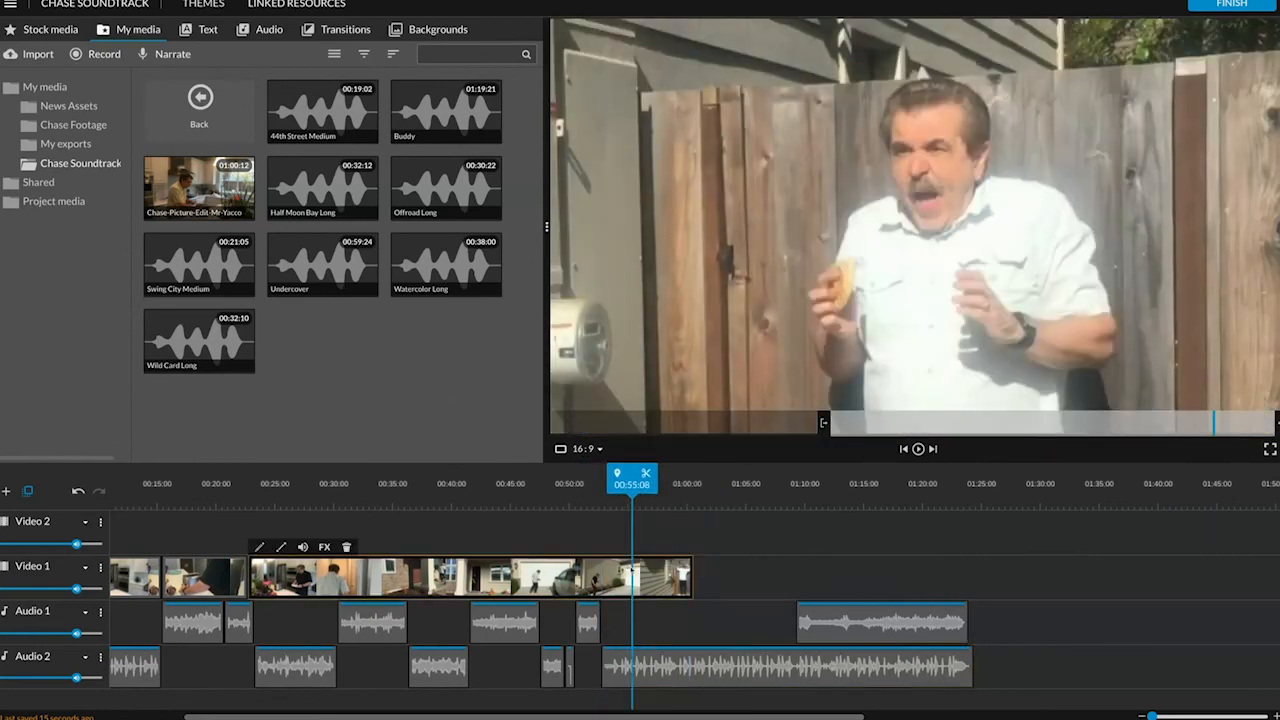
click(248, 497)
click(694, 497)
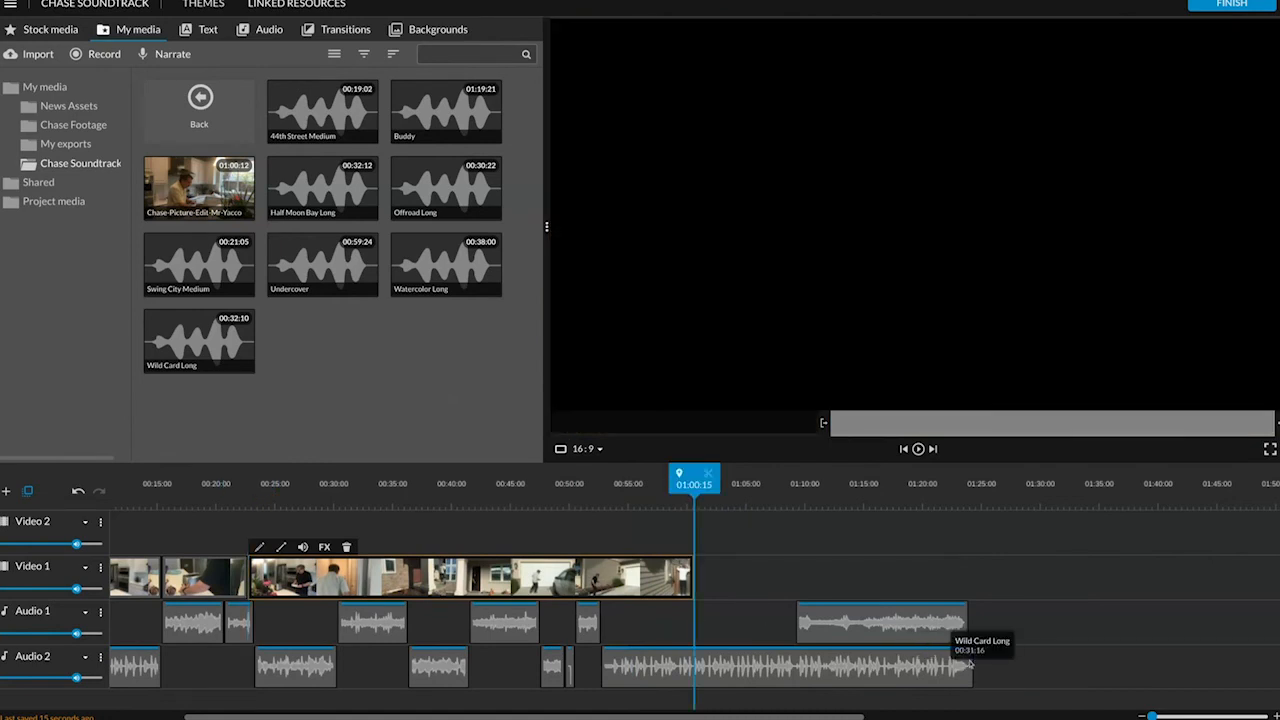
click(757, 680)
drag(760, 462, 681, 572)
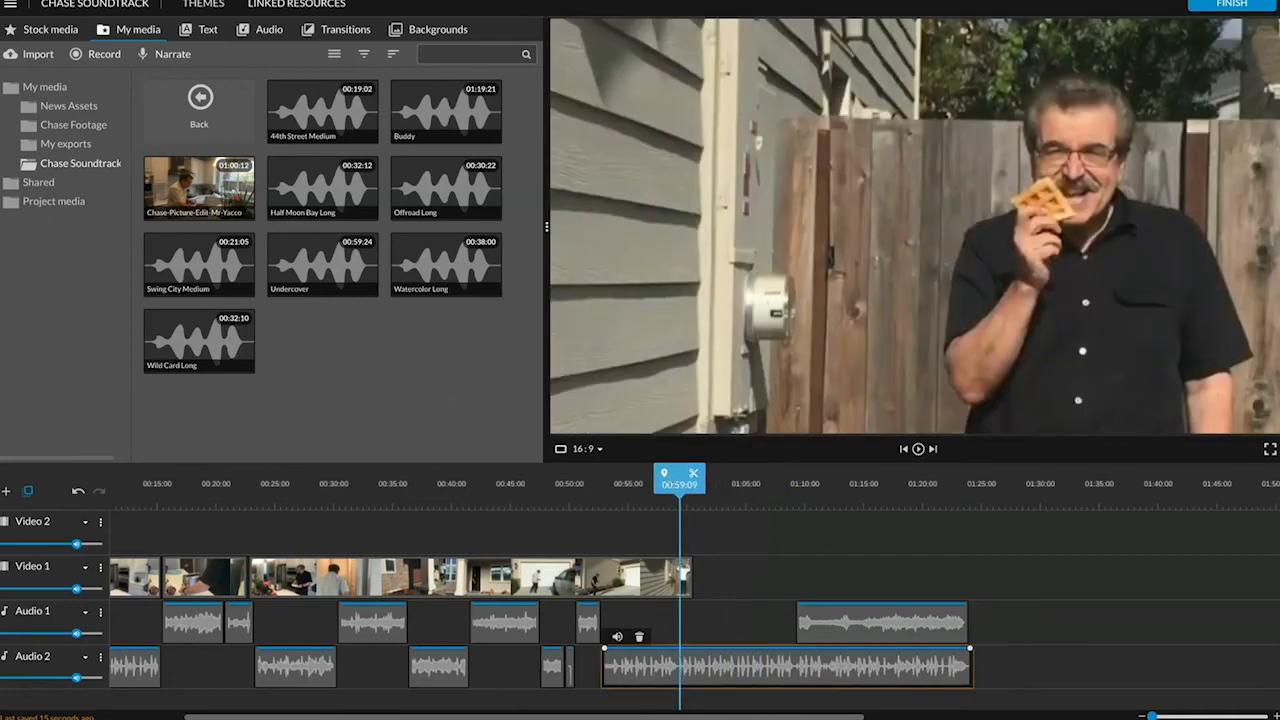
click(969, 666)
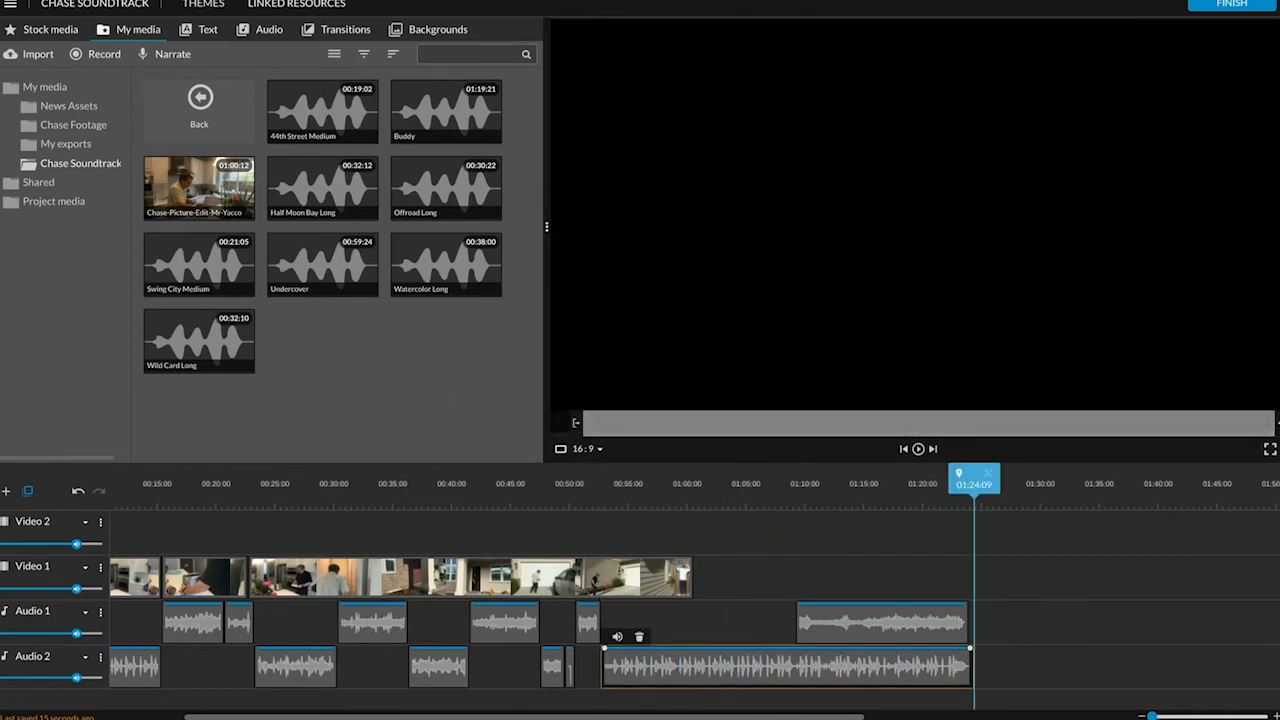
click(682, 578)
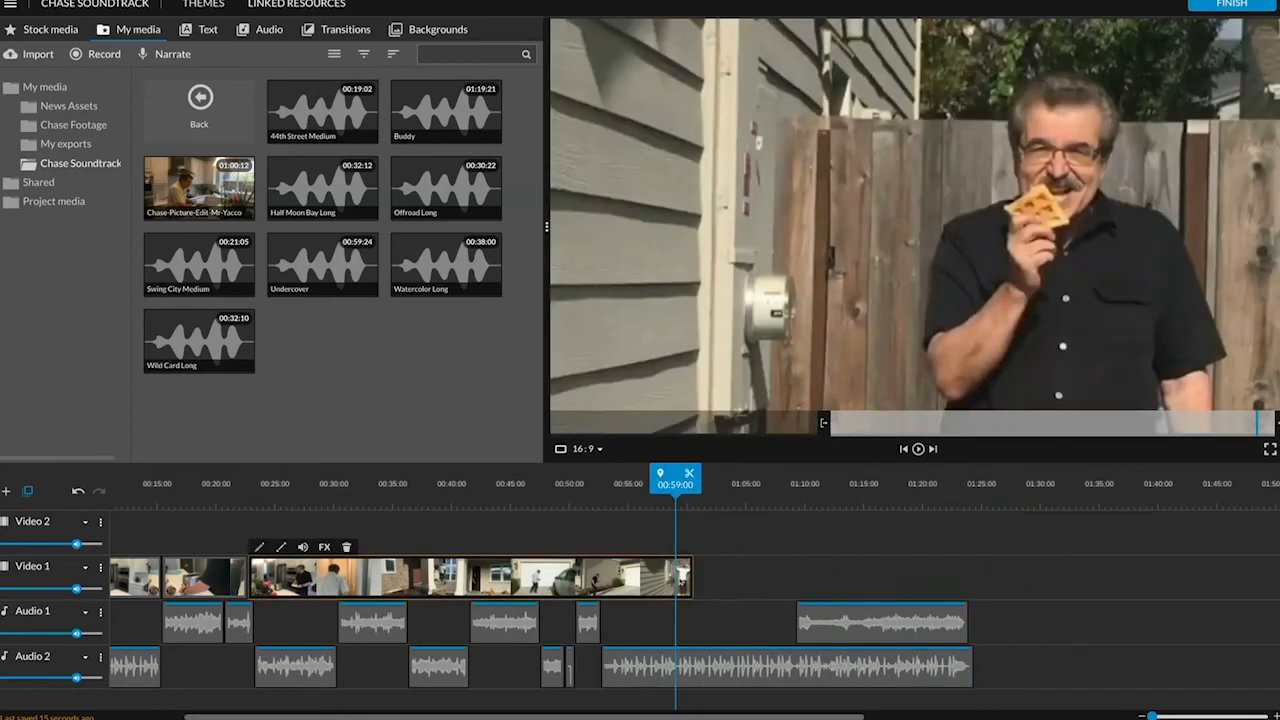
click(688, 574)
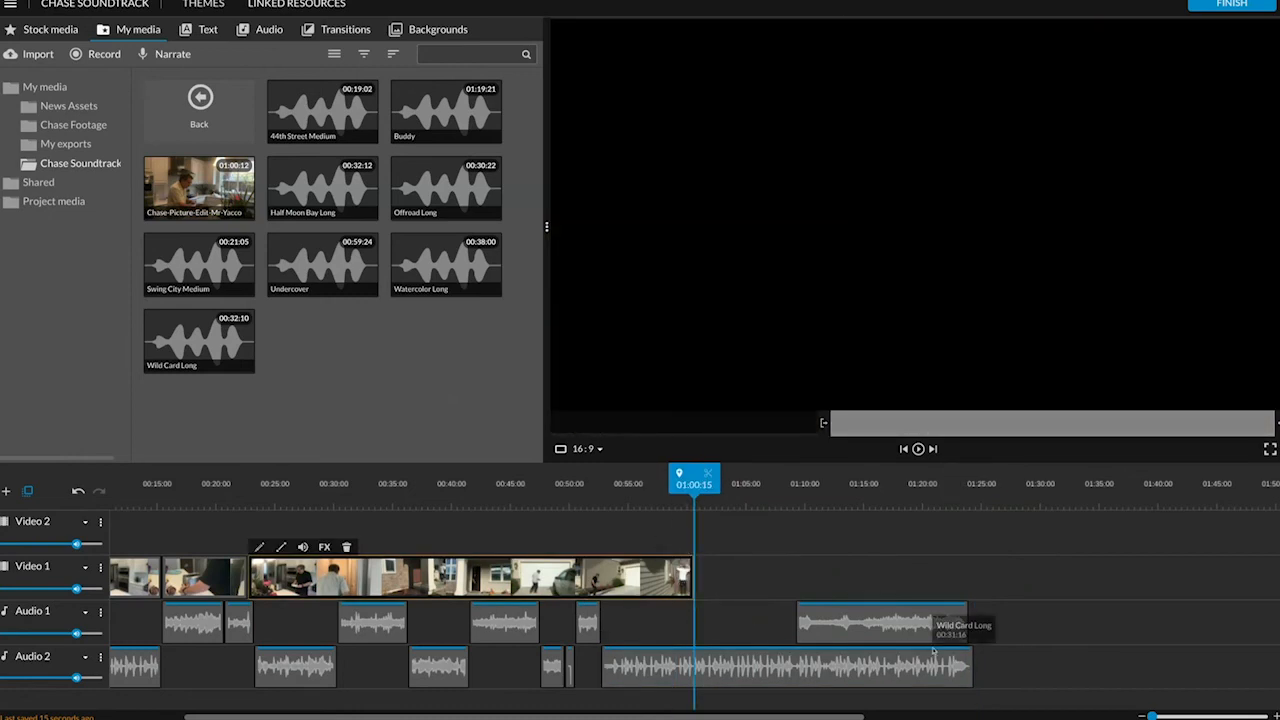
Move the Wild Card Long remainder back to 00:50:13 on Audio 2 and trim its end to the end of the video.
mouse_move(969, 660)
mouse_down()
mouse_move(866, 700)
mouse_move(939, 633)
mouse_move(948, 667)
mouse_up()
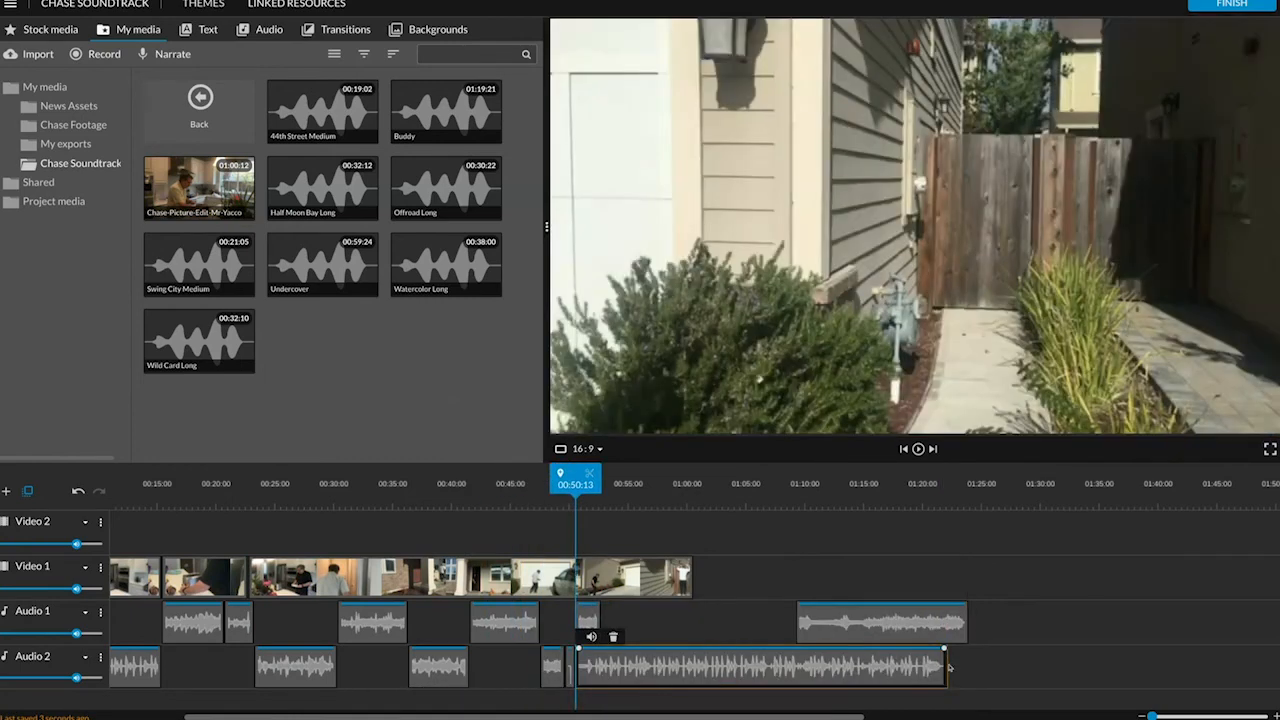
drag(946, 662, 693, 662)
Delete the leftover Offroad Long clip beyond the video's end and play the sequence from the beginning.
click(873, 625)
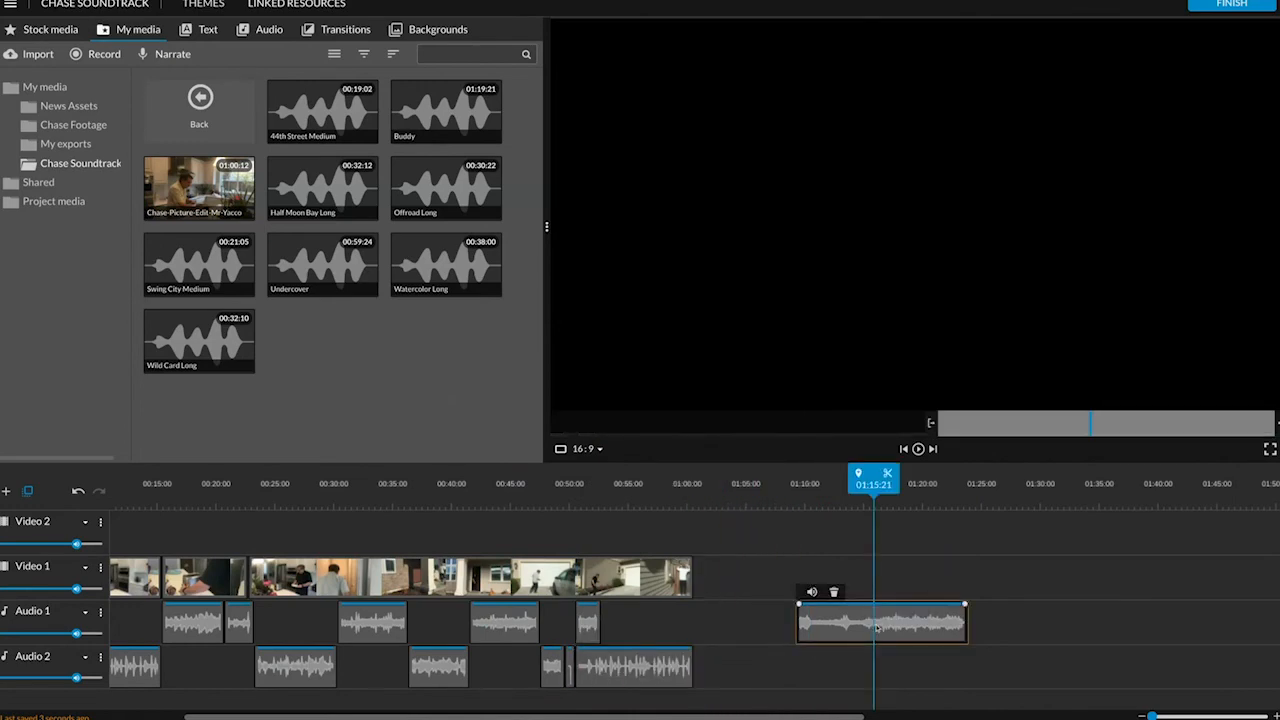
key(Delete)
drag(689, 477, 49, 449)
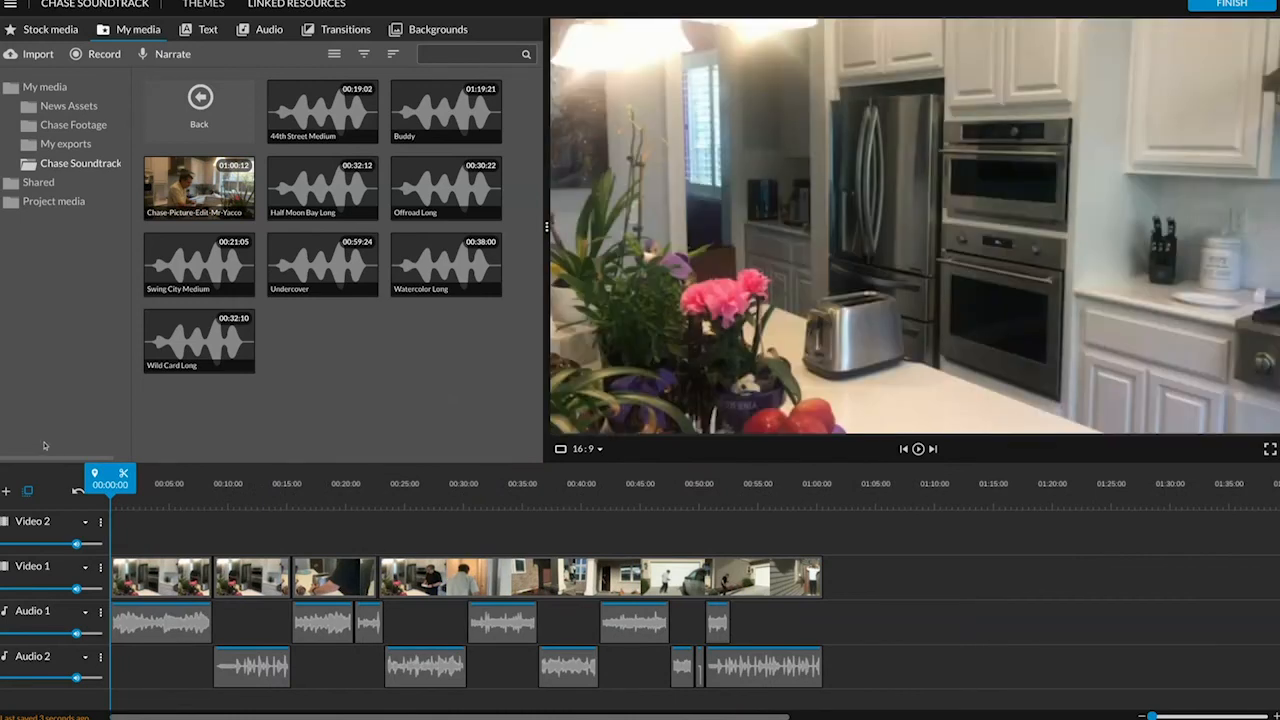
key(space)
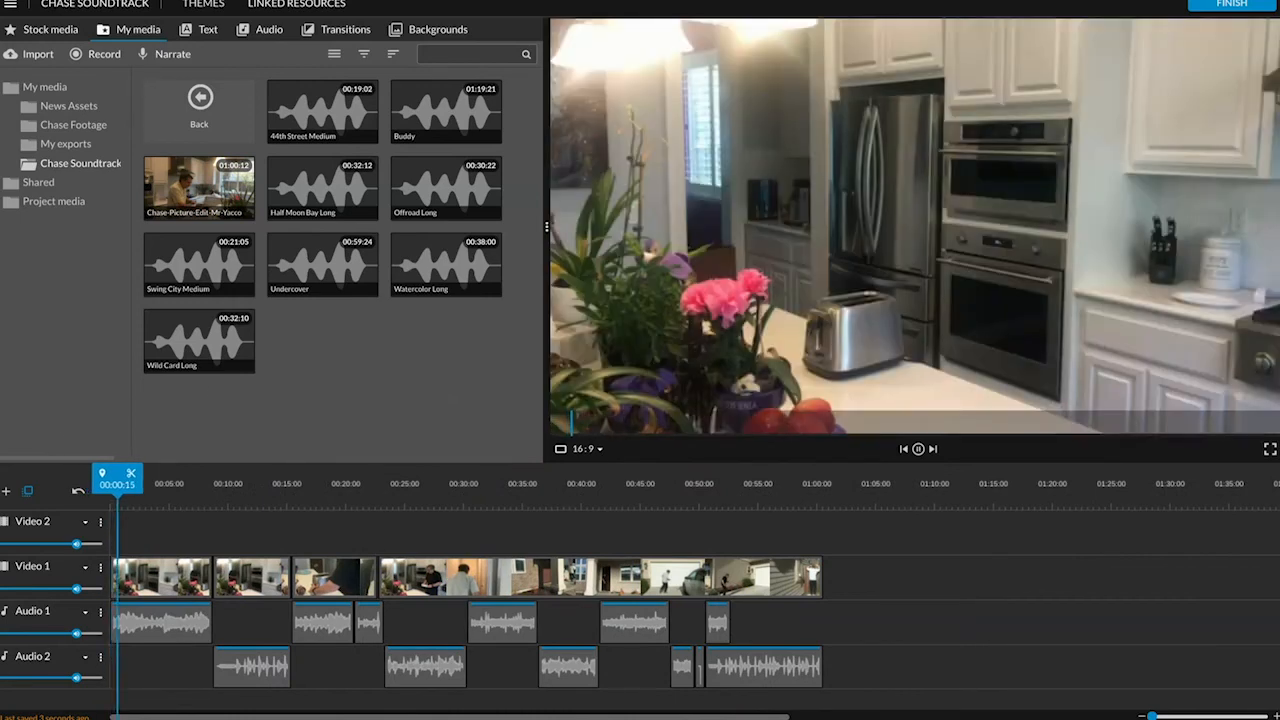